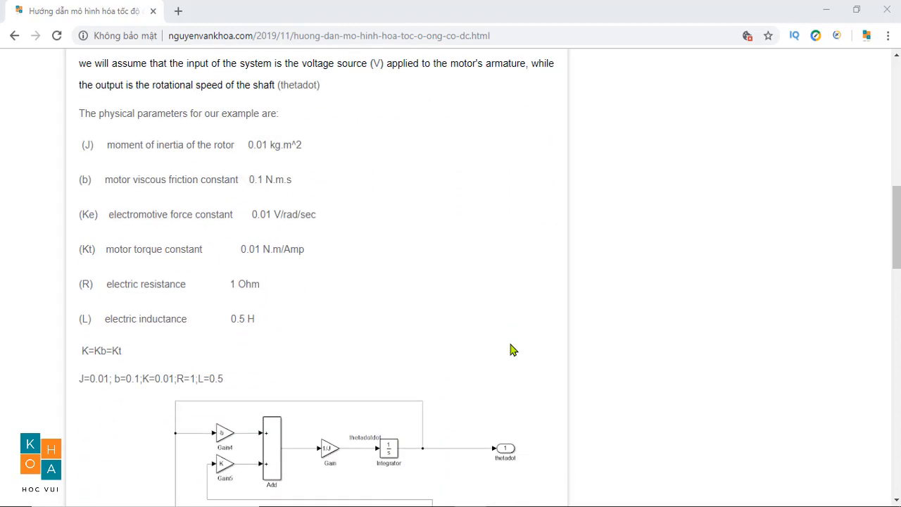
- Switch to the Simulink library browser, create a new blank model and place its window beside the browser
scroll(513, 349, "down", 5)
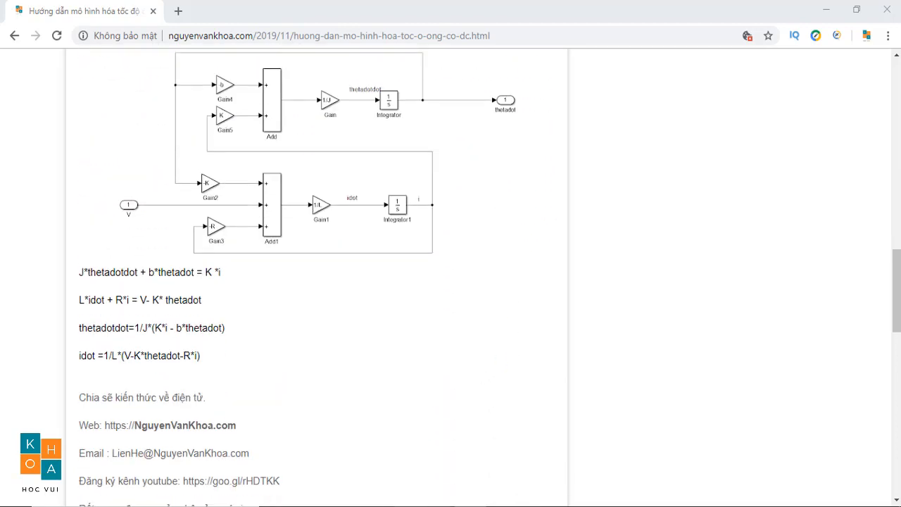
left_click(428, 473)
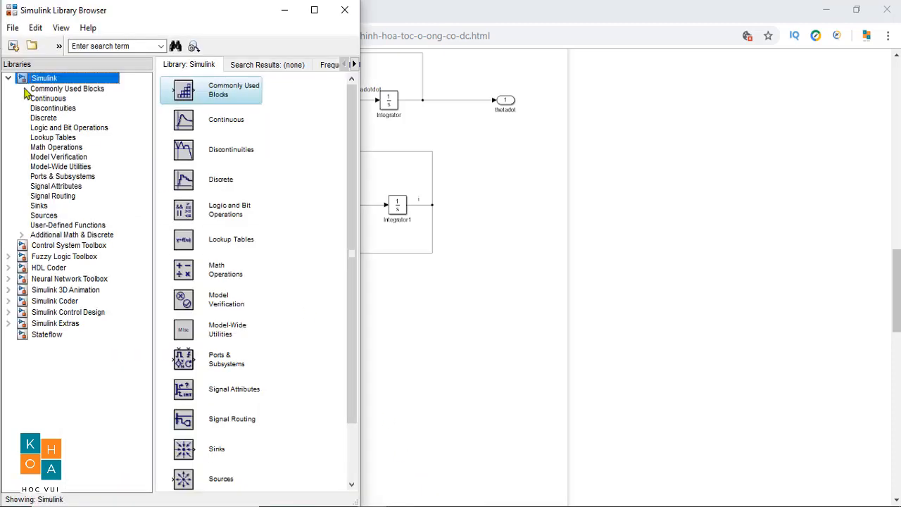
left_click(13, 46)
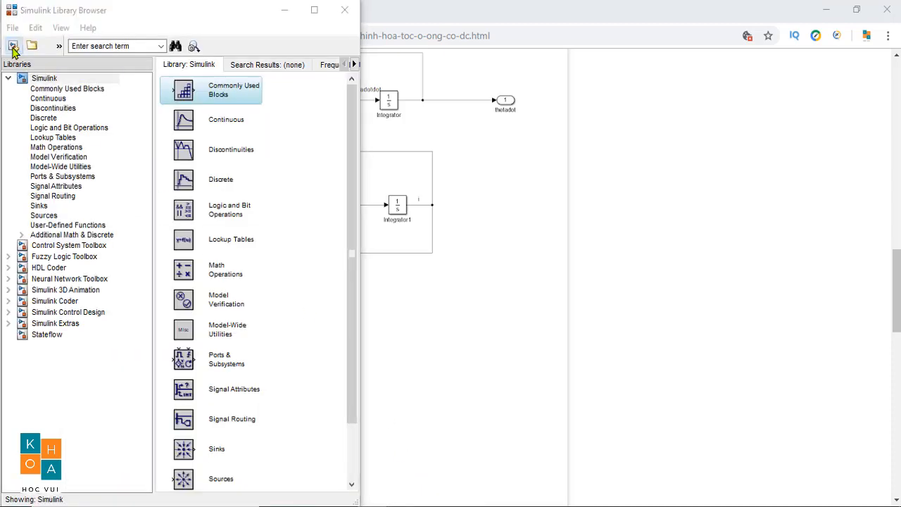
left_click_drag(223, 63, 521, 145)
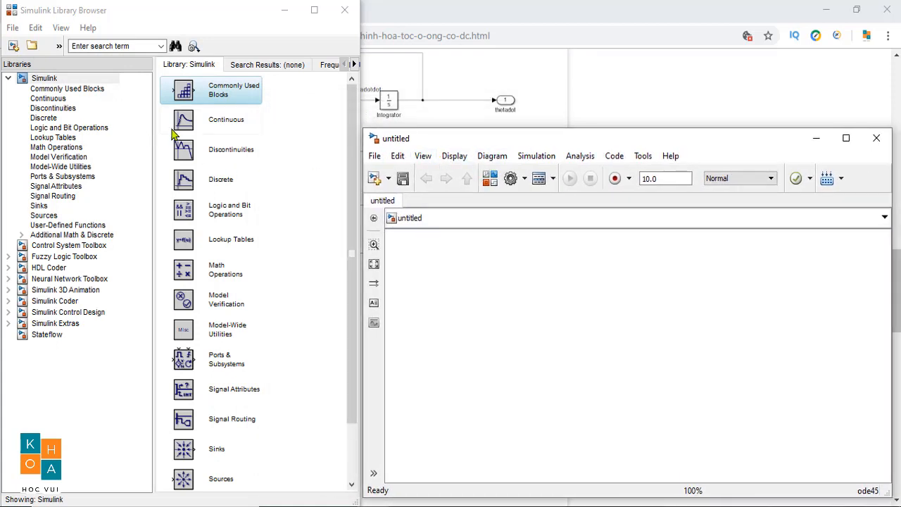
- Add two Out1 blocks one above the other on the model's output side and one In1 block on its input side
left_click(40, 206)
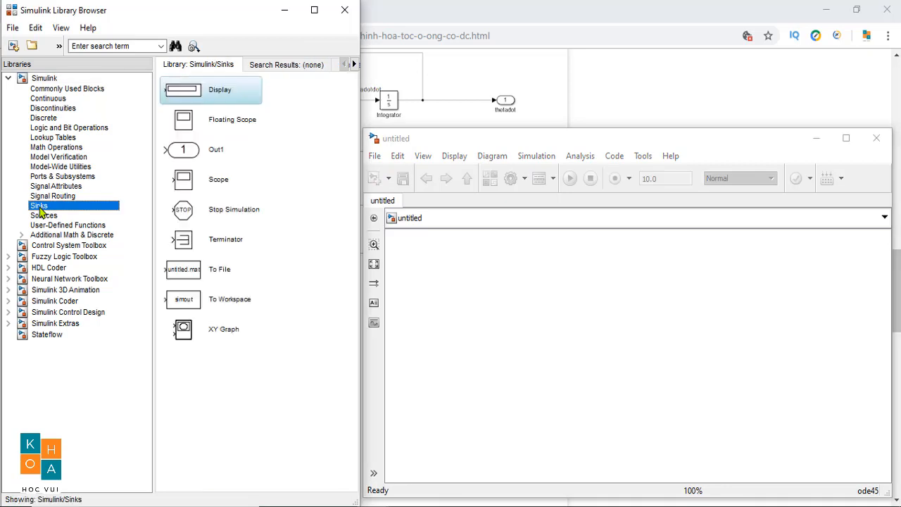
left_click_drag(190, 150, 774, 310)
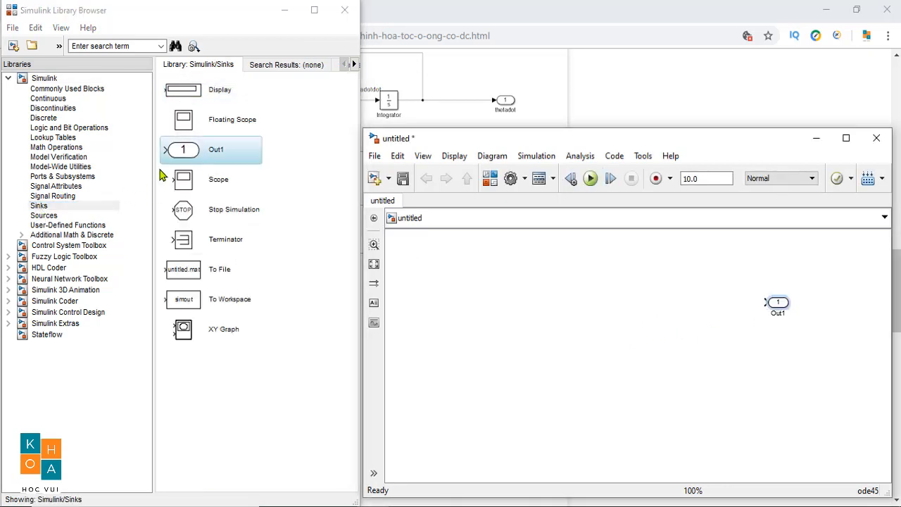
left_click_drag(179, 161, 776, 389)
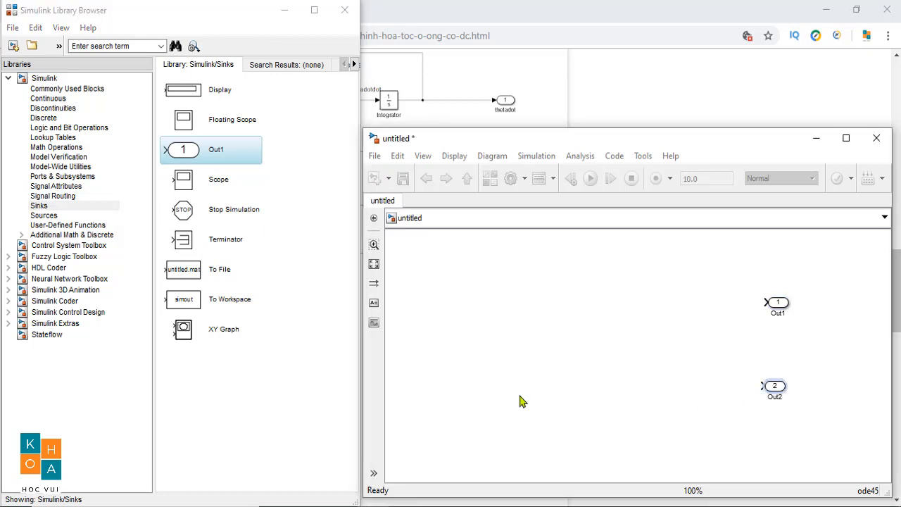
left_click(44, 215)
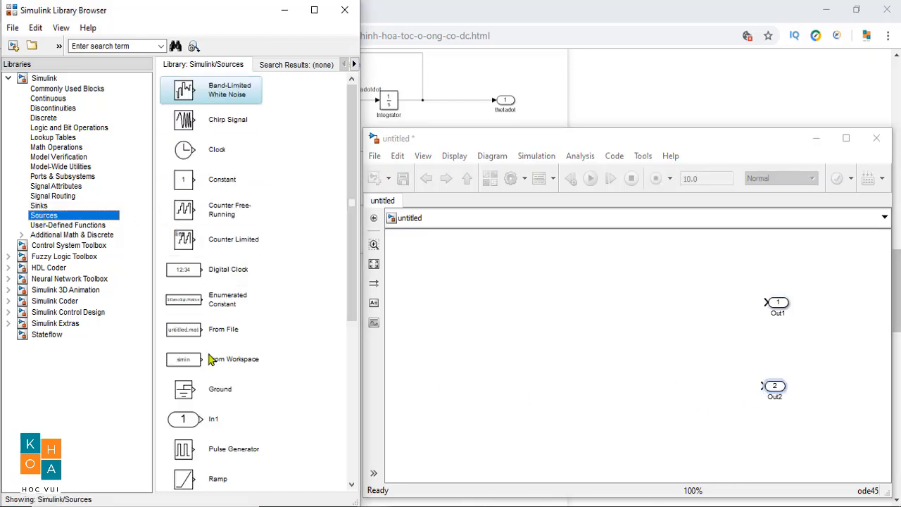
left_click_drag(188, 419, 372, 392)
left_click_drag(448, 353, 449, 355)
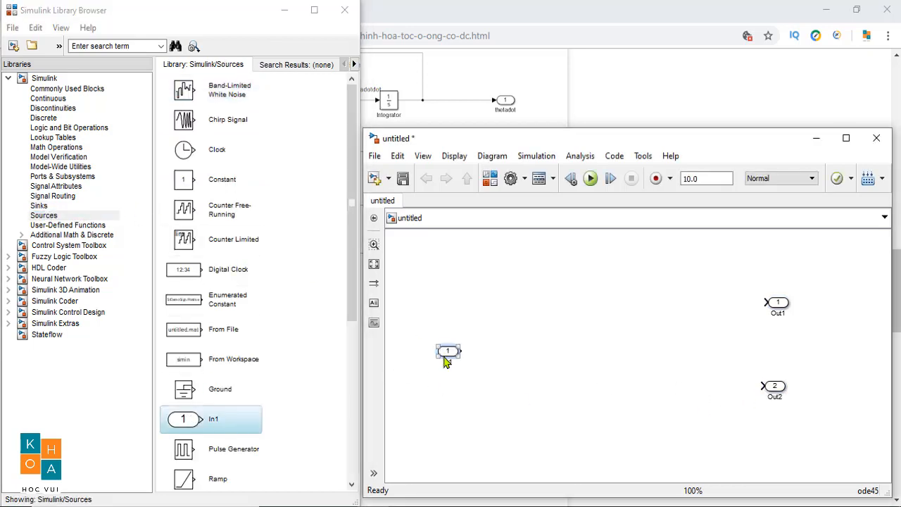
- Add two Integrator blocks from the Continuous library to the model, side by side before the upper output port
left_click(59, 100)
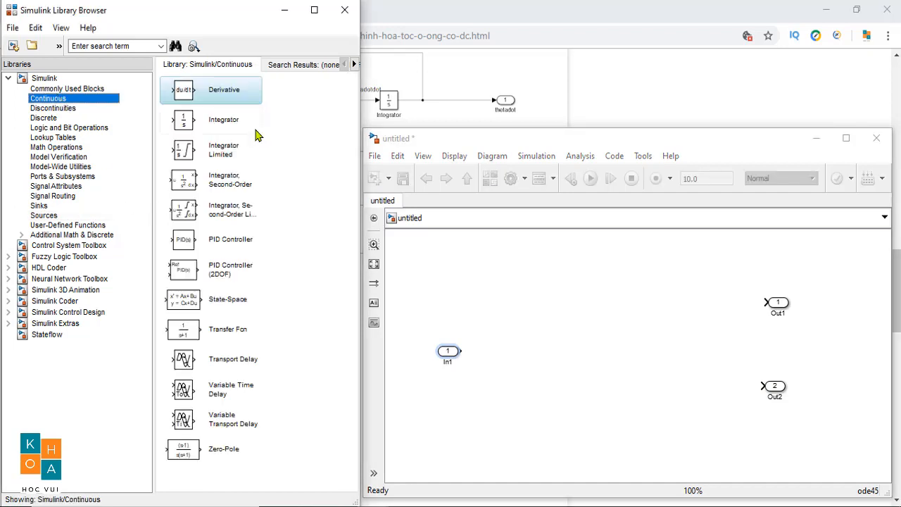
left_click_drag(187, 125, 714, 307)
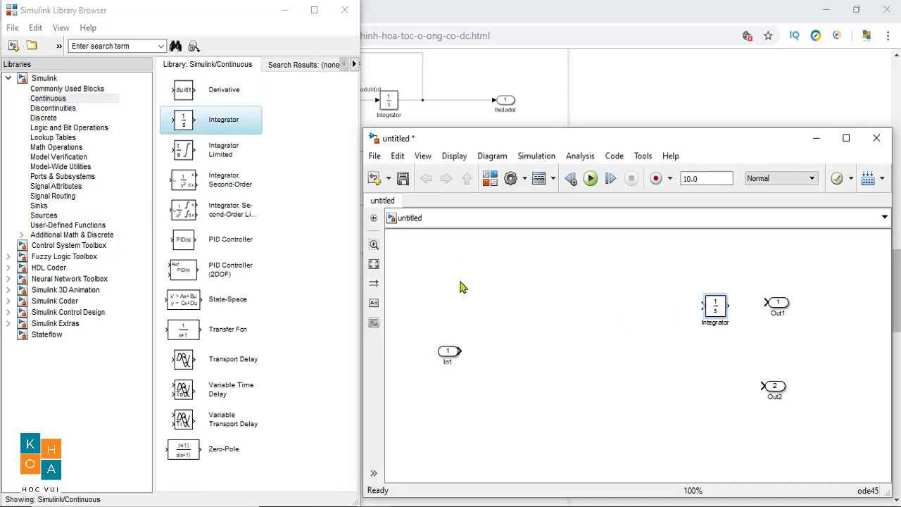
double_click(190, 125)
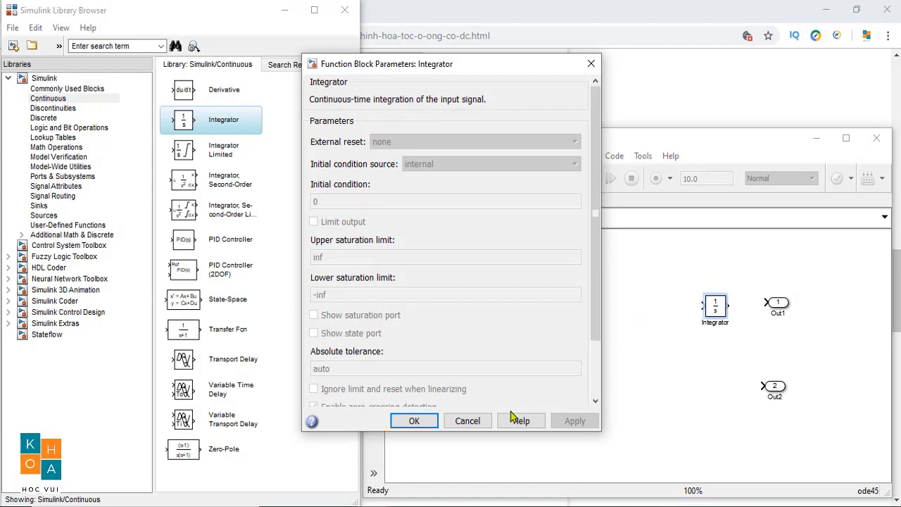
left_click(471, 423)
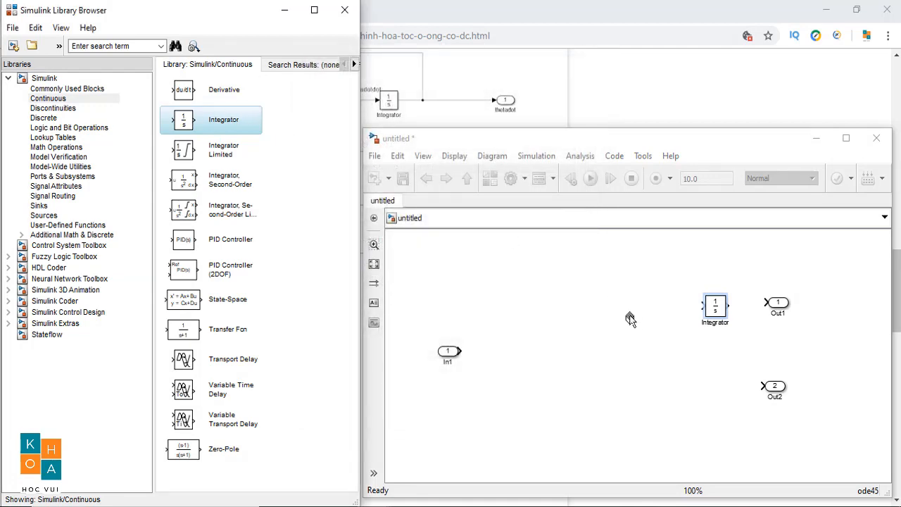
left_click_drag(630, 319, 638, 314)
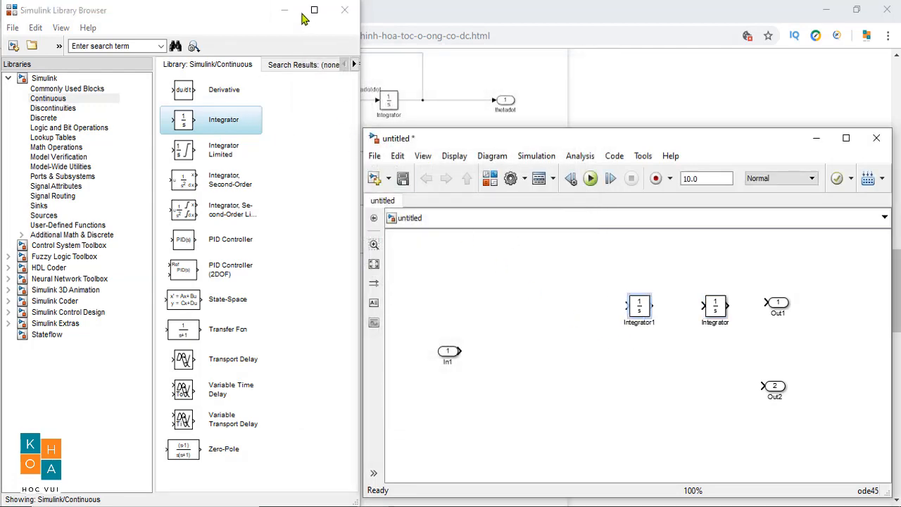
- Check the reference diagram on the web page and move the second Integrator directly in front of Out2
left_click(284, 10)
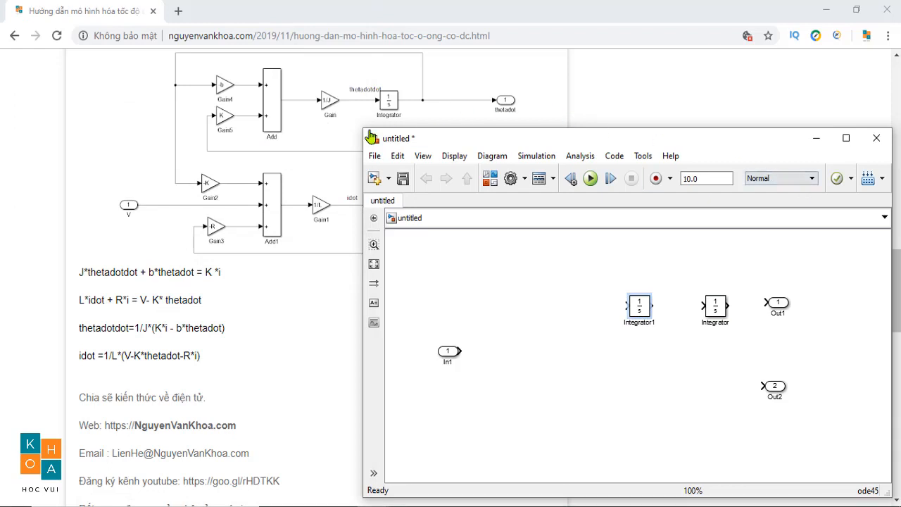
scroll(304, 206, "down", 2)
scroll(304, 206, "up", 2)
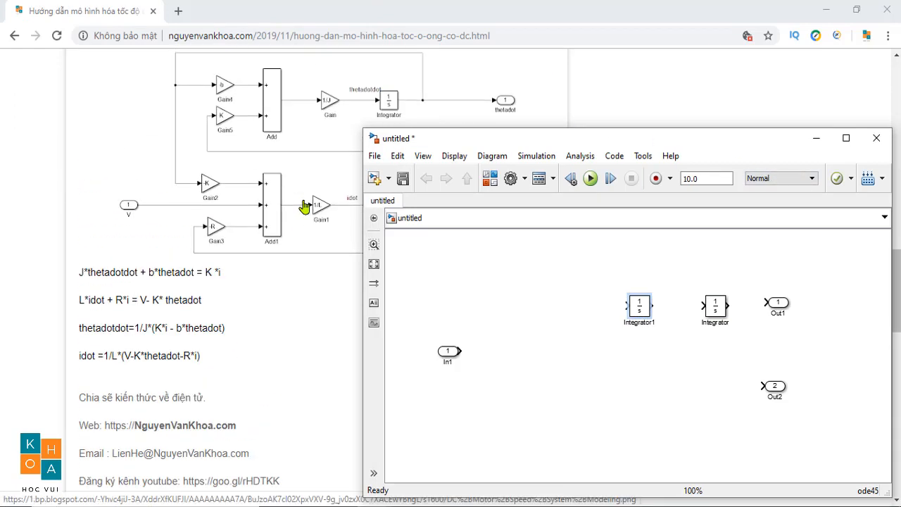
scroll(327, 176, "down", 2)
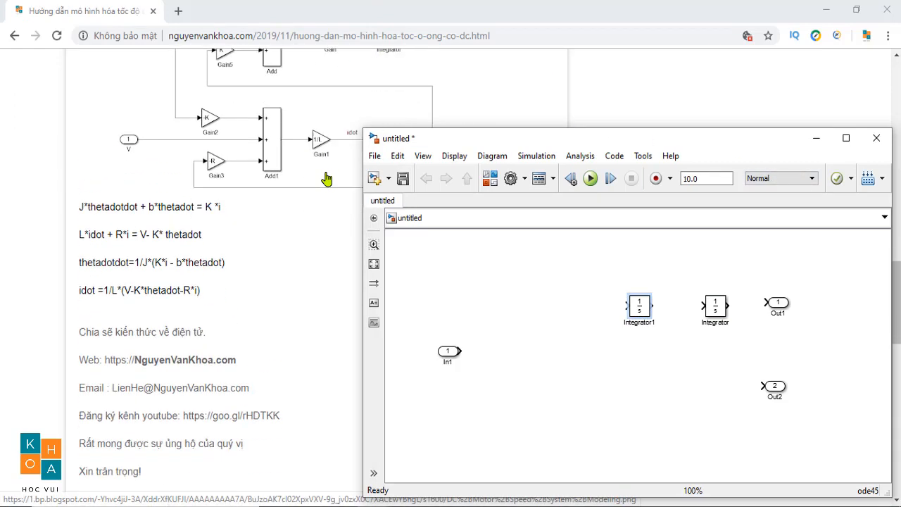
scroll(327, 179, "up", 2)
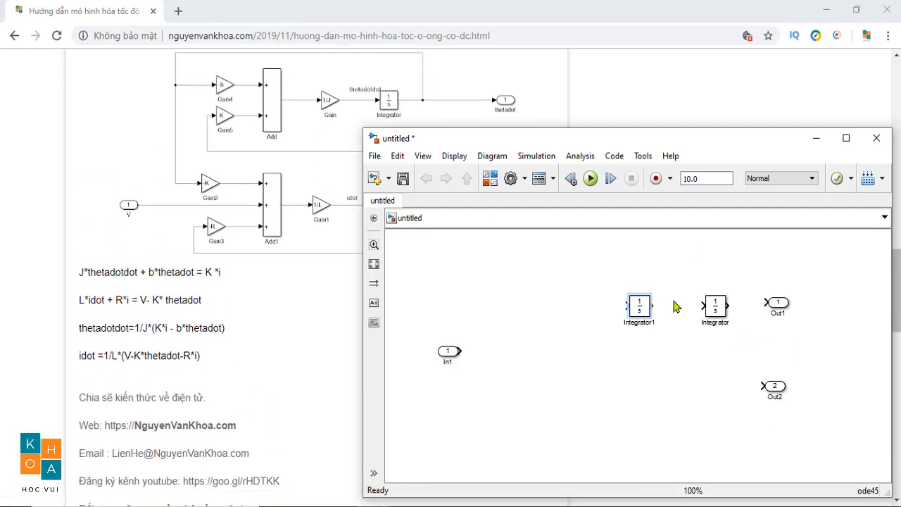
left_click_drag(645, 310, 727, 389)
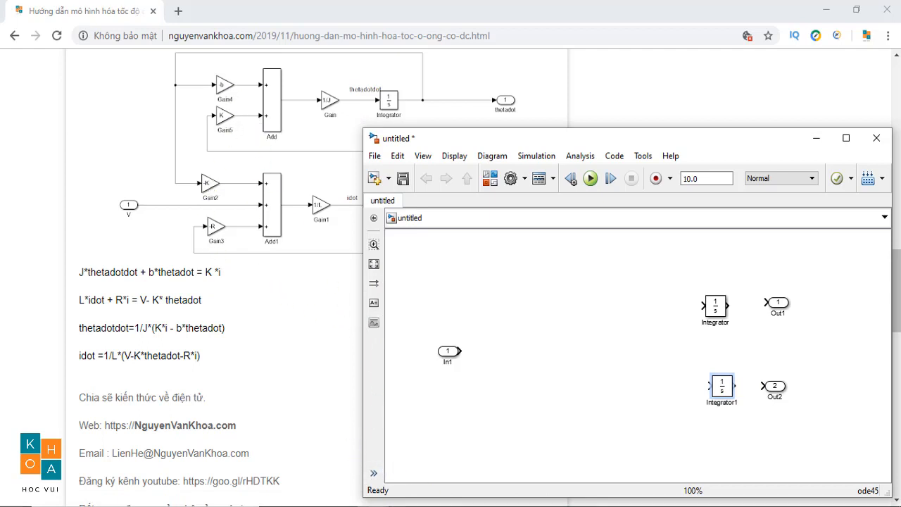
left_click(374, 506)
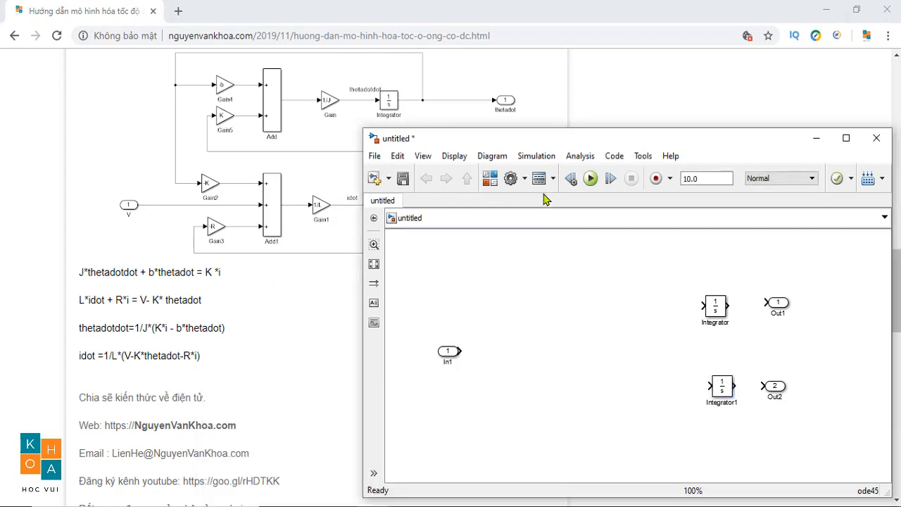
- Add two Gain blocks and two Add blocks from Math Operations, one of each before each Integrator
left_click(490, 179)
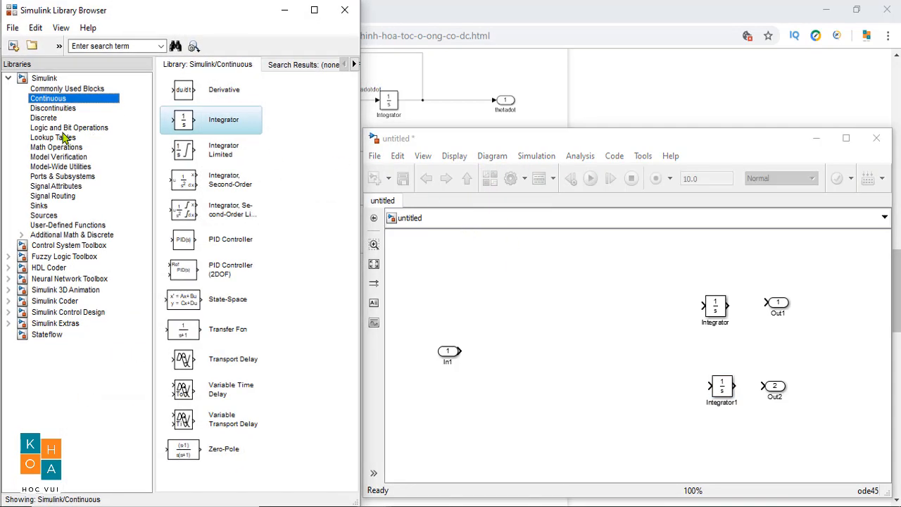
left_click(59, 148)
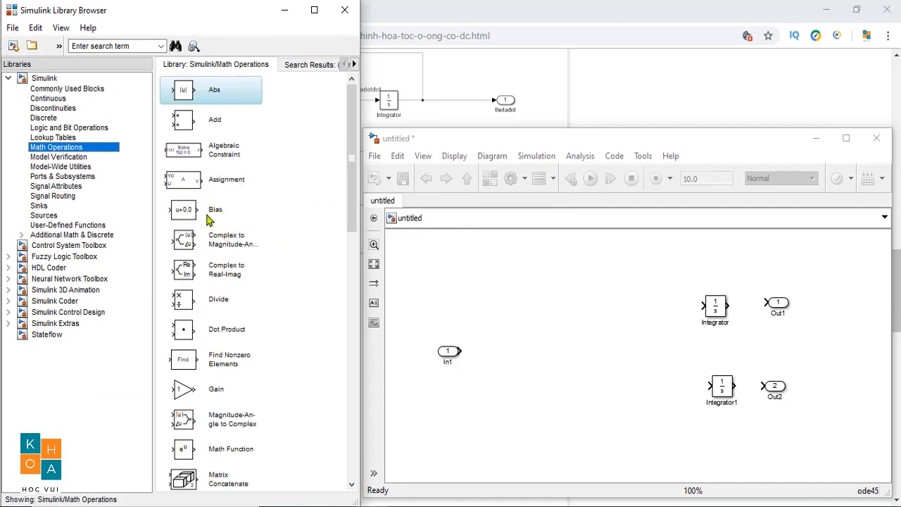
left_click_drag(182, 391, 631, 311)
left_click_drag(181, 391, 617, 390)
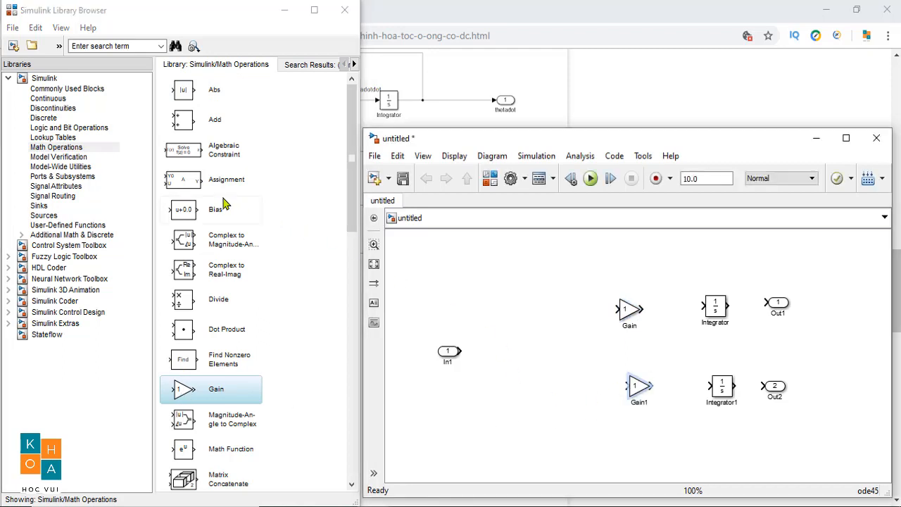
left_click_drag(185, 127, 567, 301)
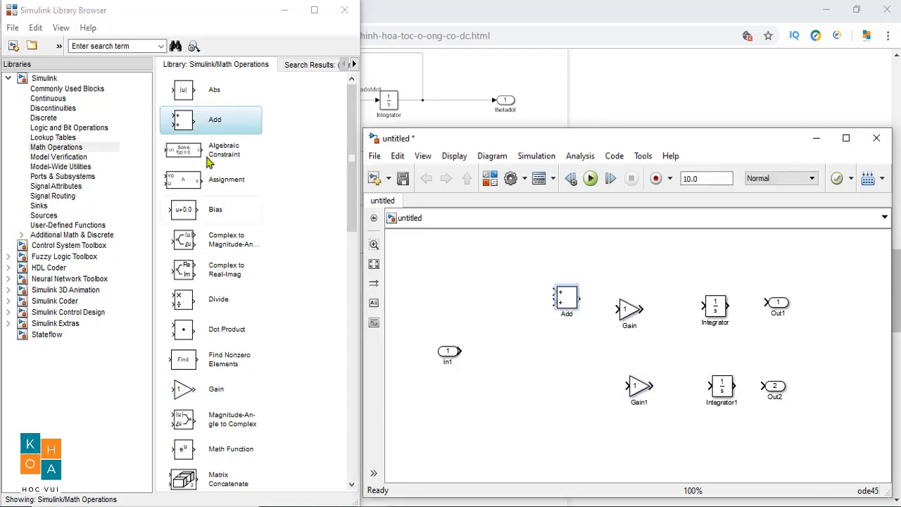
left_click_drag(184, 125, 563, 400)
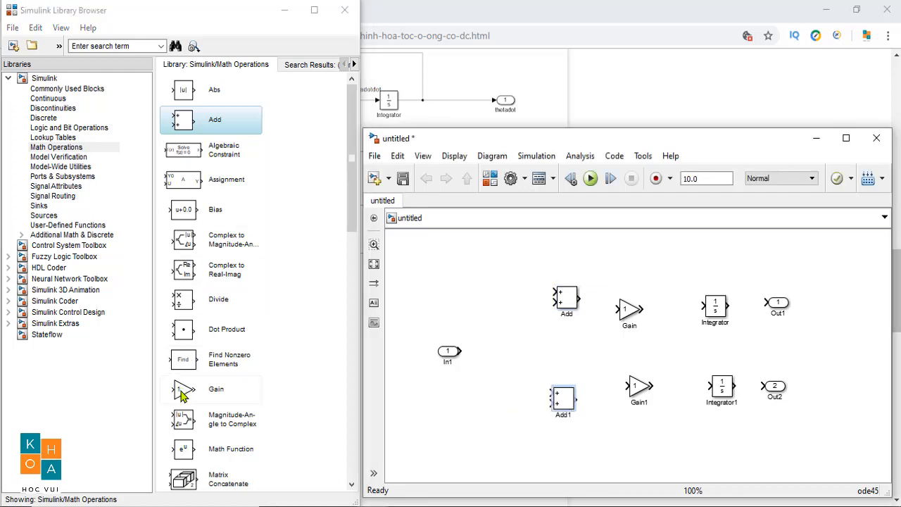
- Add four more Gain blocks, two on the input side of each Add block
left_click_drag(182, 394, 502, 286)
left_click_drag(187, 394, 499, 319)
left_click_drag(181, 398, 514, 387)
left_click_drag(493, 441, 520, 442)
- Bring the model window in front of the reference web page and widen it slightly, keeping the diagram in view
left_click(589, 92)
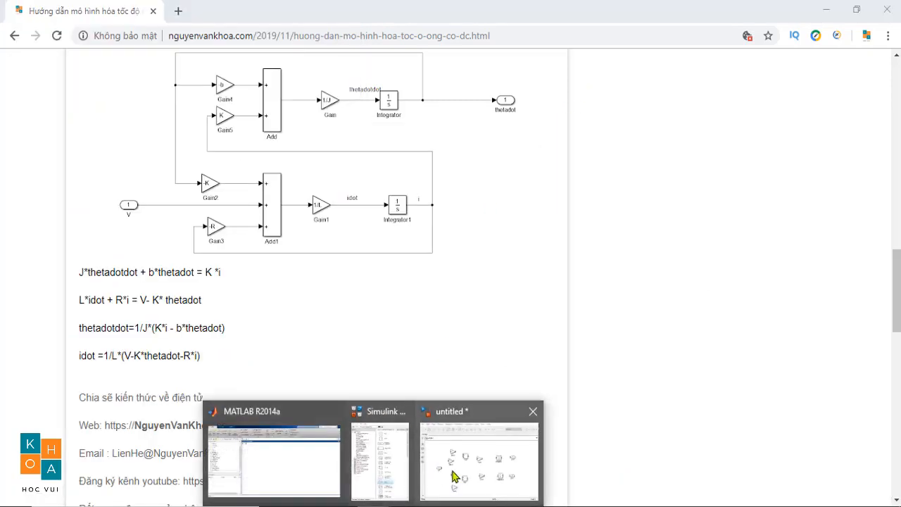
left_click(453, 428)
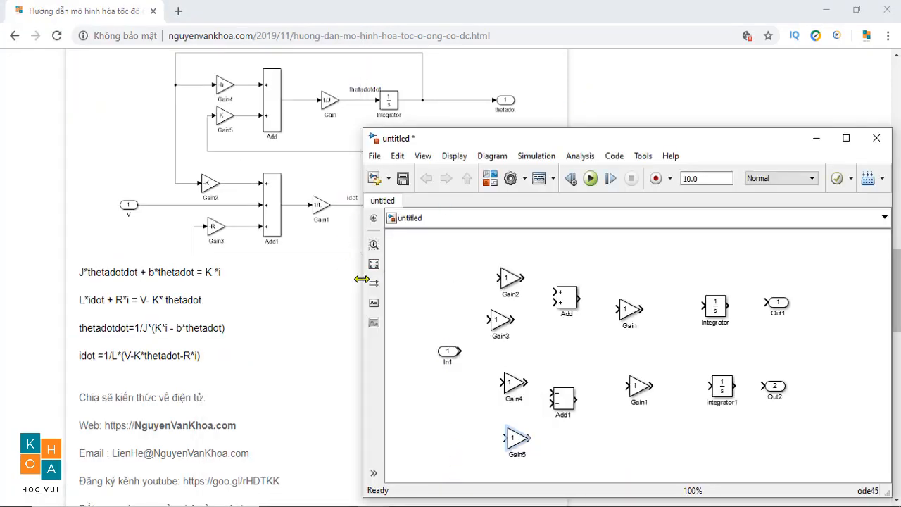
left_click_drag(361, 279, 323, 285)
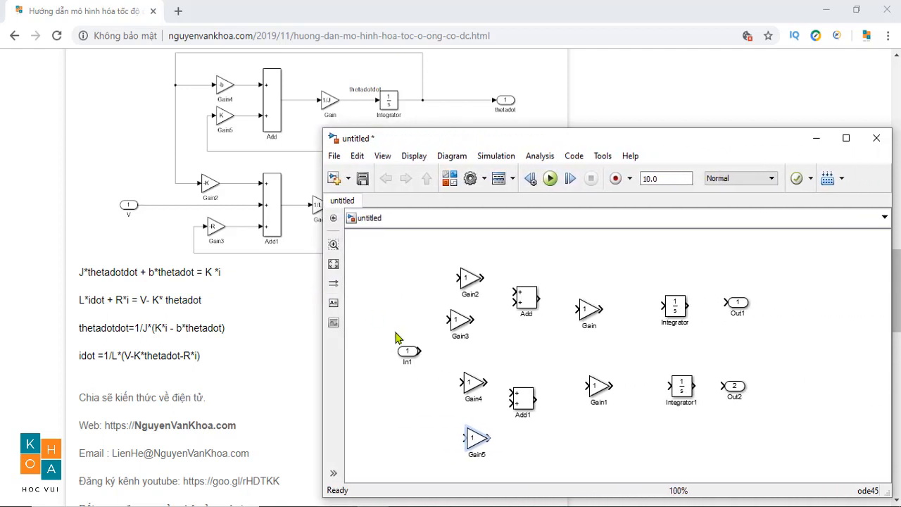
- Set the list of signs of the lower Add block to +++ so it has three inputs
double_click(521, 402)
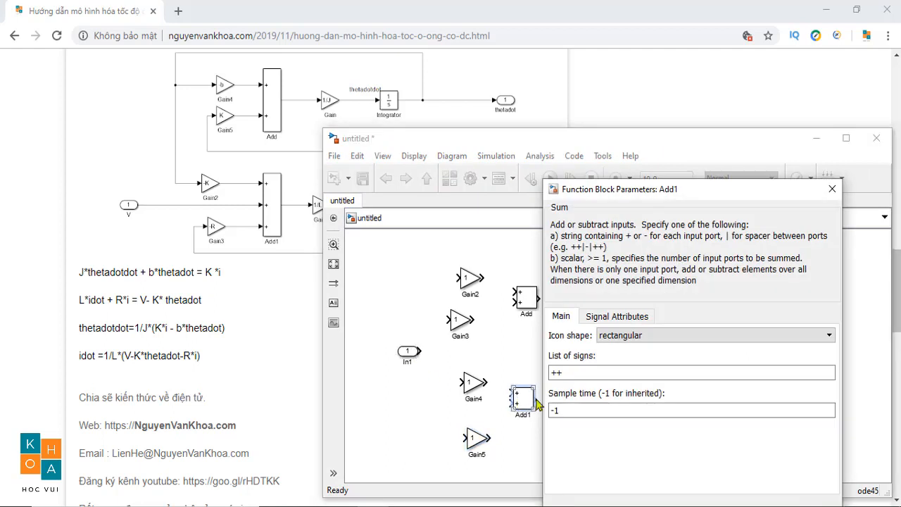
double_click(583, 373)
left_click(584, 373)
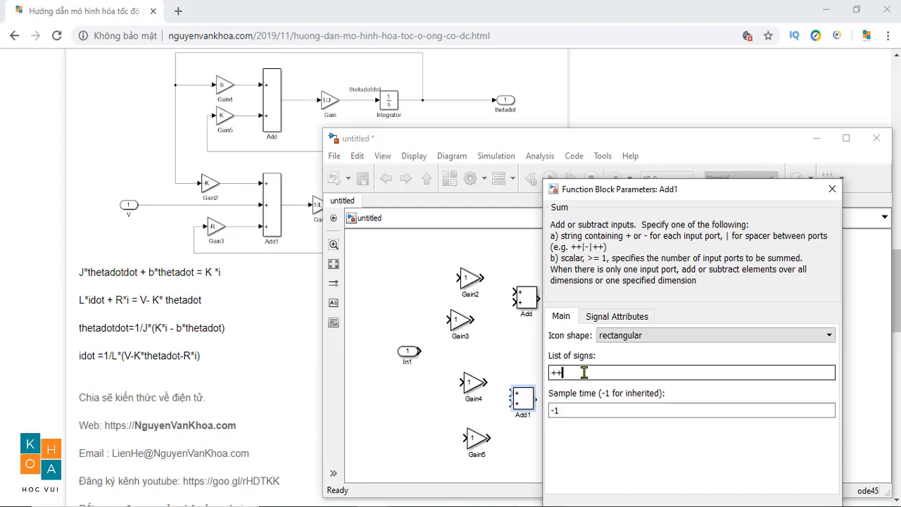
type("+")
left_click_drag(700, 190, 692, 80)
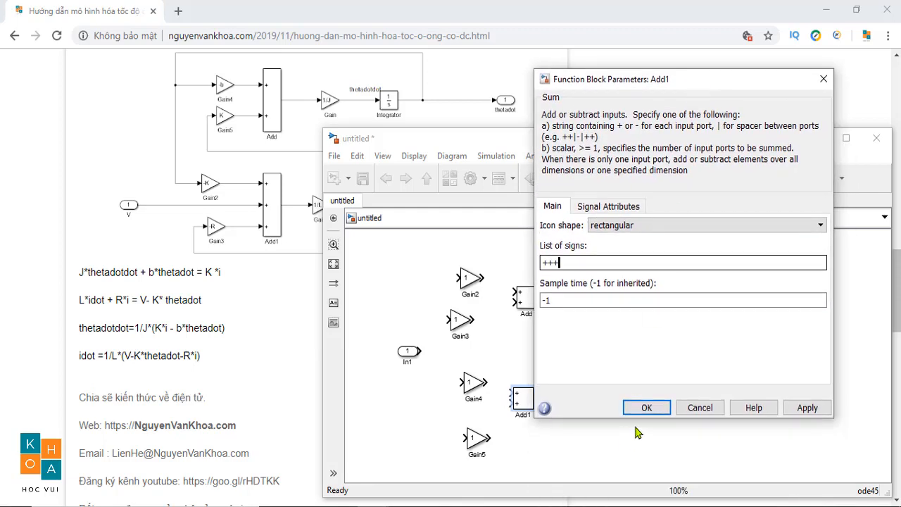
left_click(645, 408)
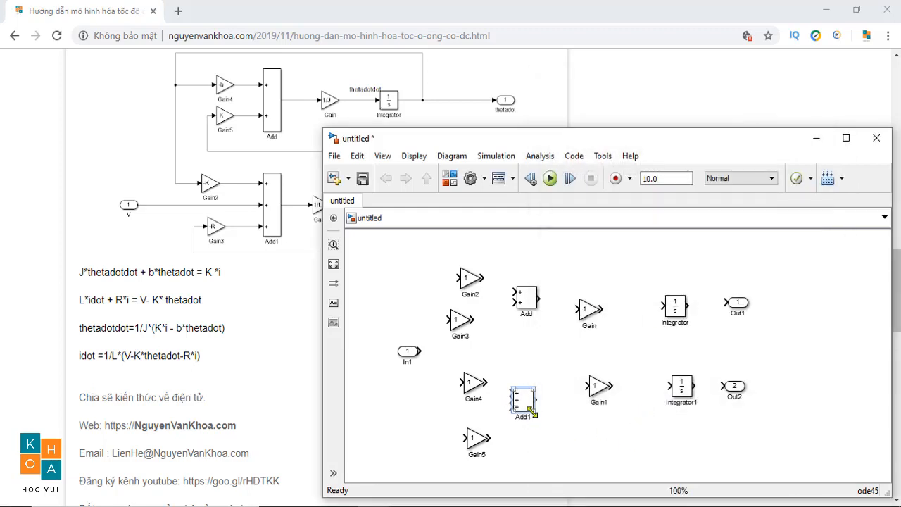
- Resize both Add blocks into tall, narrow rectangles like those in the reference diagram
mouse_move(533, 414)
left_mouse_down()
mouse_move(537, 467)
mouse_move(528, 467)
mouse_move(536, 427)
left_mouse_up()
left_click(535, 288)
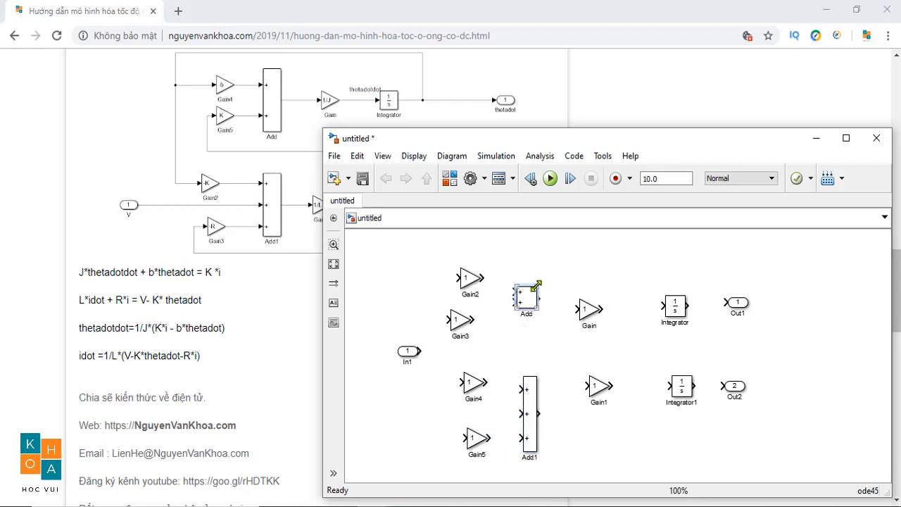
left_click_drag(535, 286, 528, 242)
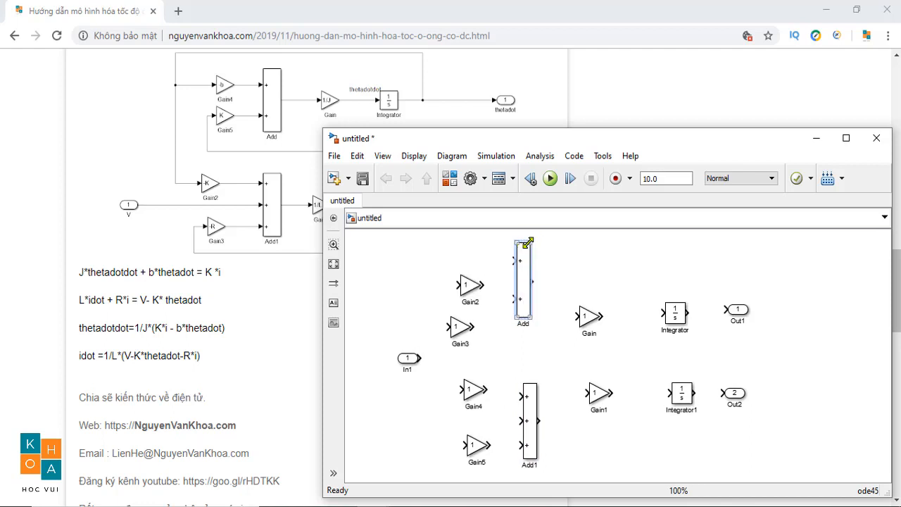
- Connect the upper Gain through the Integrator to Out1, shifting the port outward, and rename it thetado
left_click(591, 321)
left_click_drag(588, 322, 767, 321)
double_click(766, 323)
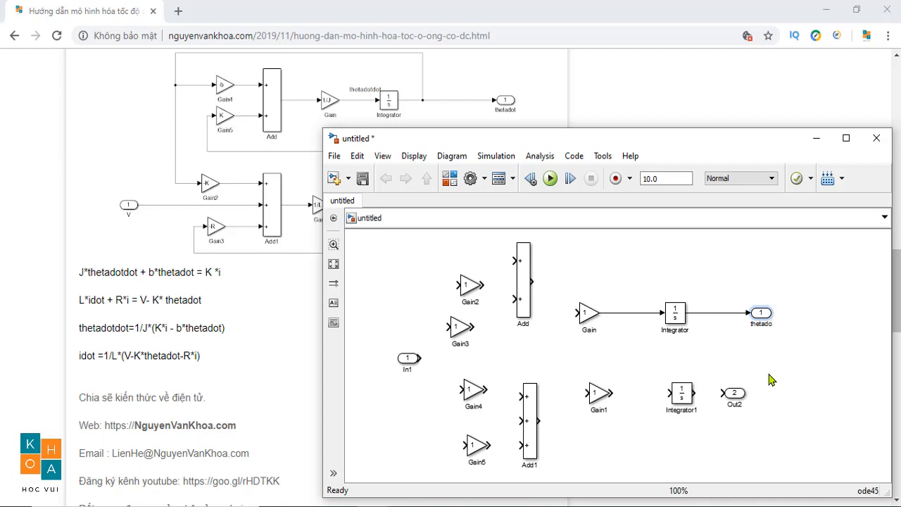
- Connect Gain1 through Integrator1 to Out2, shift the port outward, and rename it i
left_click(773, 380)
left_click_drag(695, 393, 724, 393)
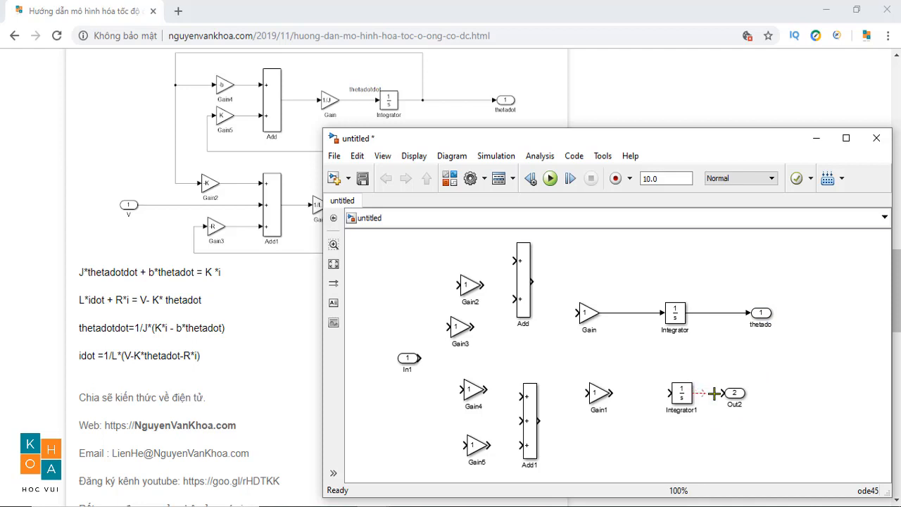
left_click_drag(669, 392, 613, 393)
left_click(730, 396)
left_click_drag(730, 396, 755, 401)
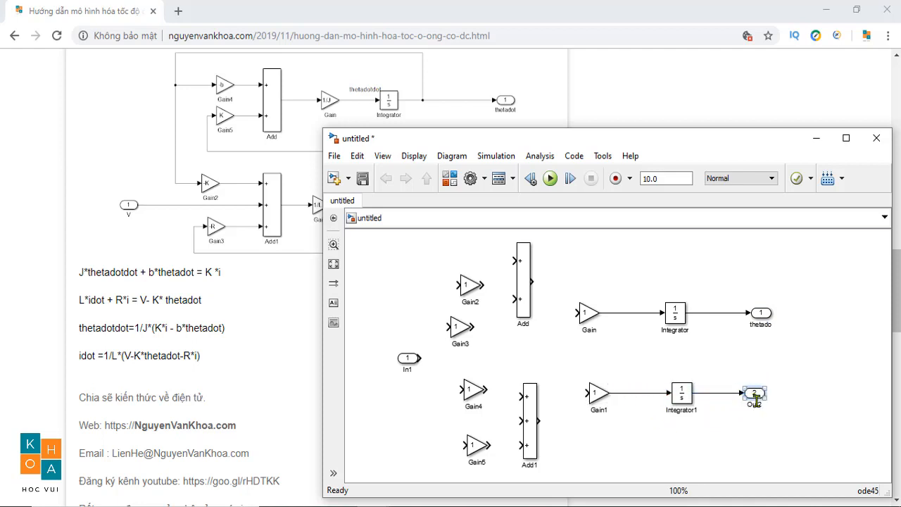
double_click(755, 403)
type("i")
- Move In1 level with Add1's middle input, rename it V, and connect it to that input
left_click(406, 362)
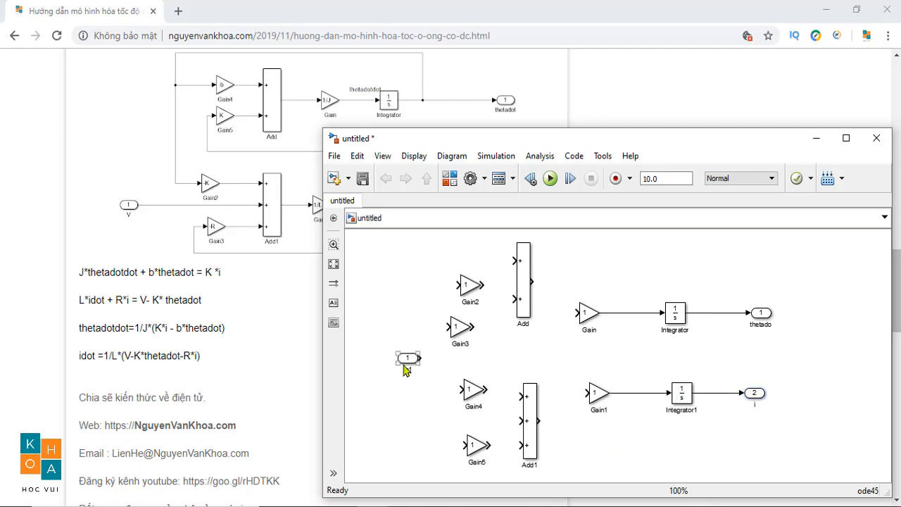
left_click_drag(407, 362, 376, 424)
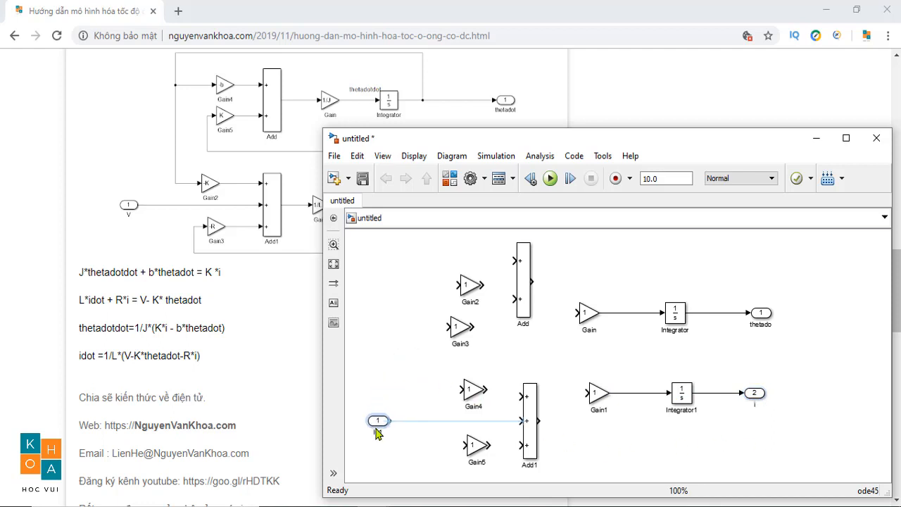
double_click(378, 431)
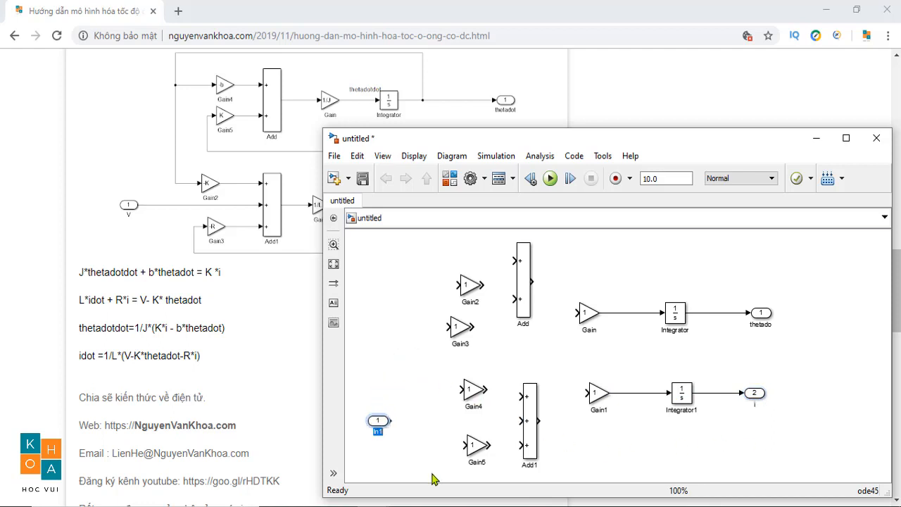
type("V")
left_click_drag(388, 421, 522, 420)
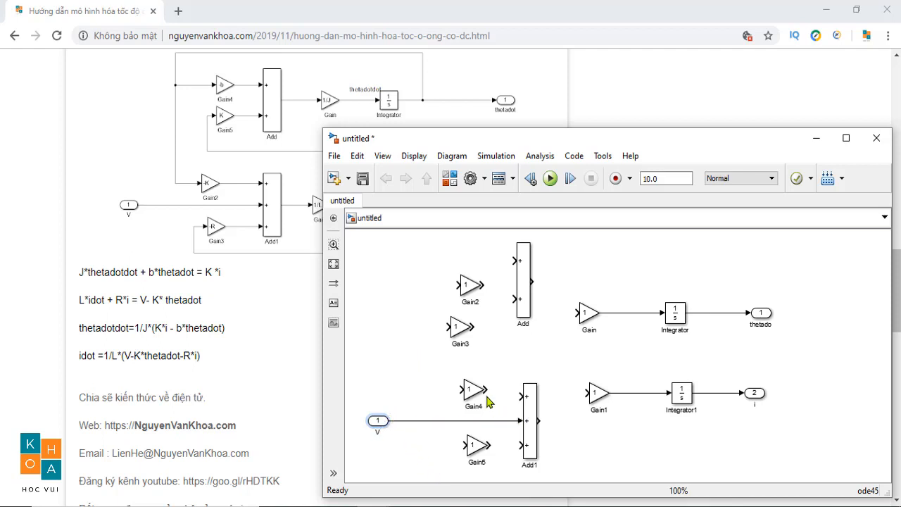
- Connect Gain4 to Add1's upper input, aligned level with it, and Gain5 to its lower input
left_click_drag(485, 389, 528, 396)
left_click_drag(467, 396, 470, 403)
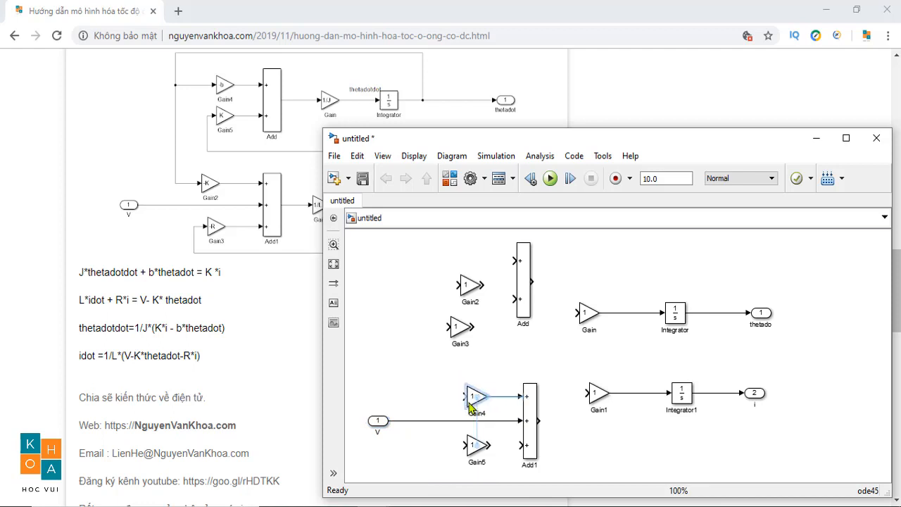
left_click(485, 442)
left_click_drag(489, 443, 525, 445)
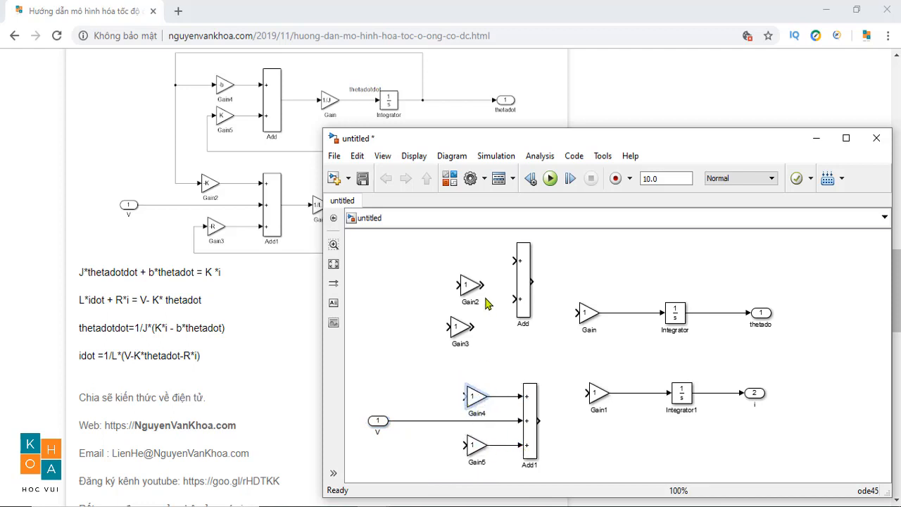
- Align Gain2 and Gain3 and connect them to the upper Add block's inputs, then connect its output to Gain
mouse_move(471, 286)
left_mouse_down()
mouse_move(467, 255)
mouse_move(516, 261)
mouse_move(467, 261)
left_mouse_up()
left_click(464, 340)
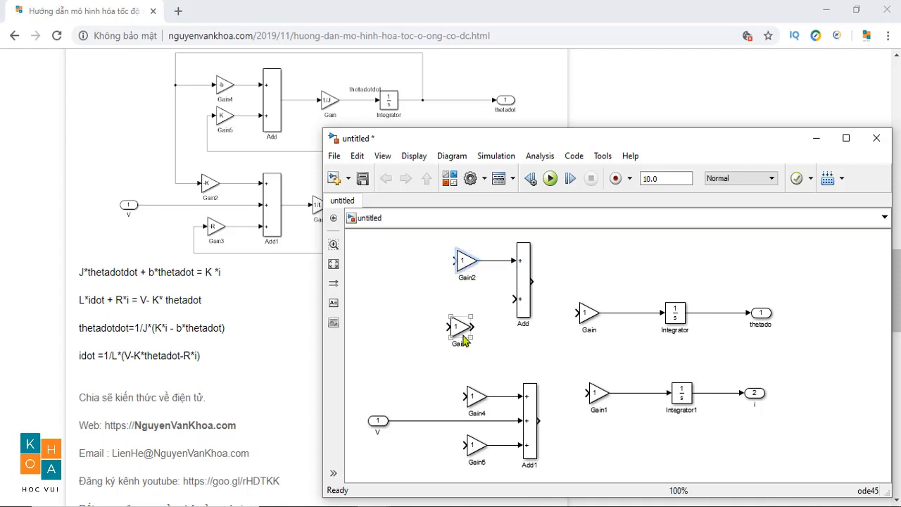
left_click_drag(464, 340, 579, 313)
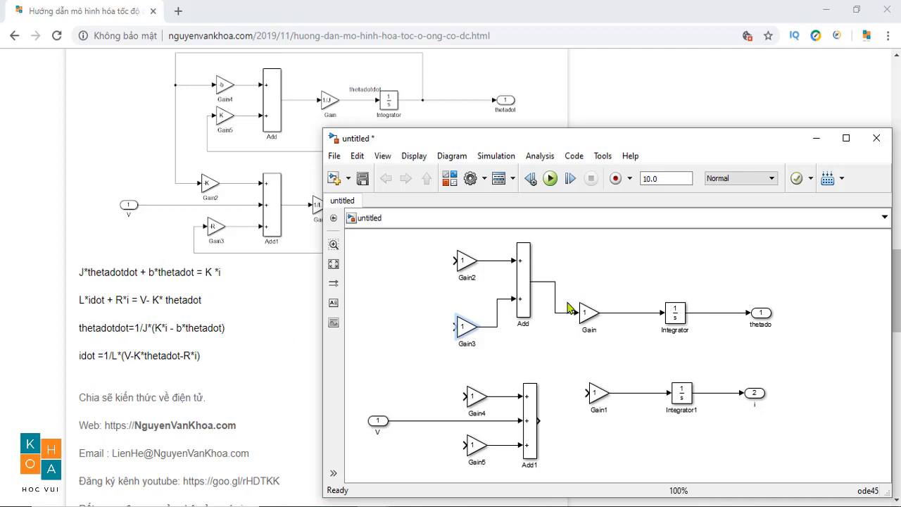
- Set the gain of the Gain block before the upper Integrator to 1/J
double_click(587, 313)
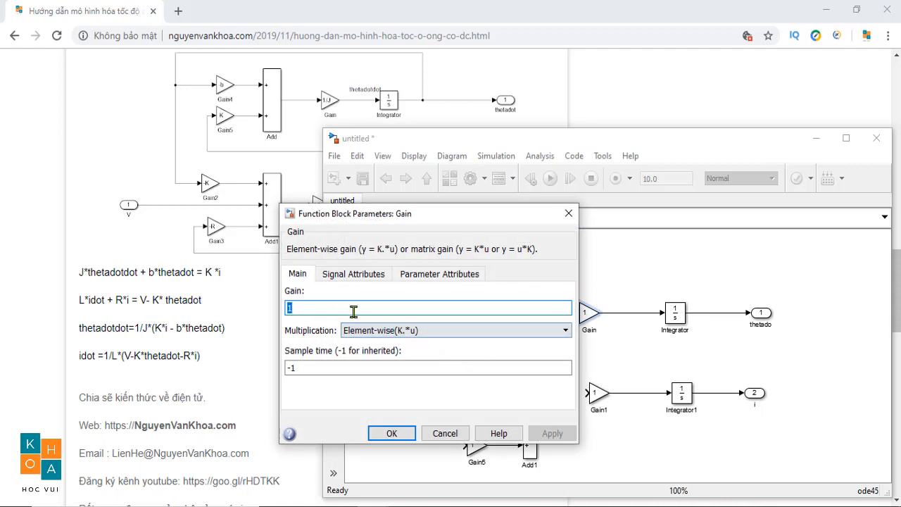
left_click(347, 308)
type("/J")
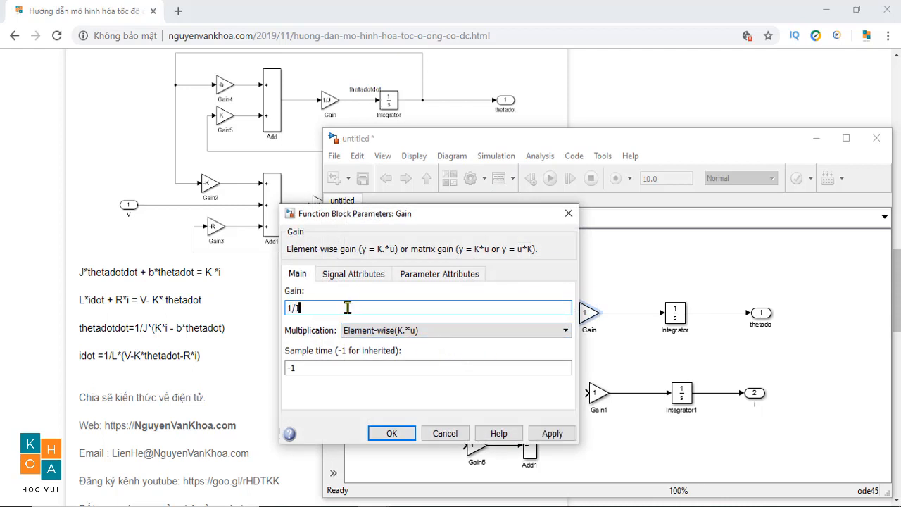
left_click(404, 435)
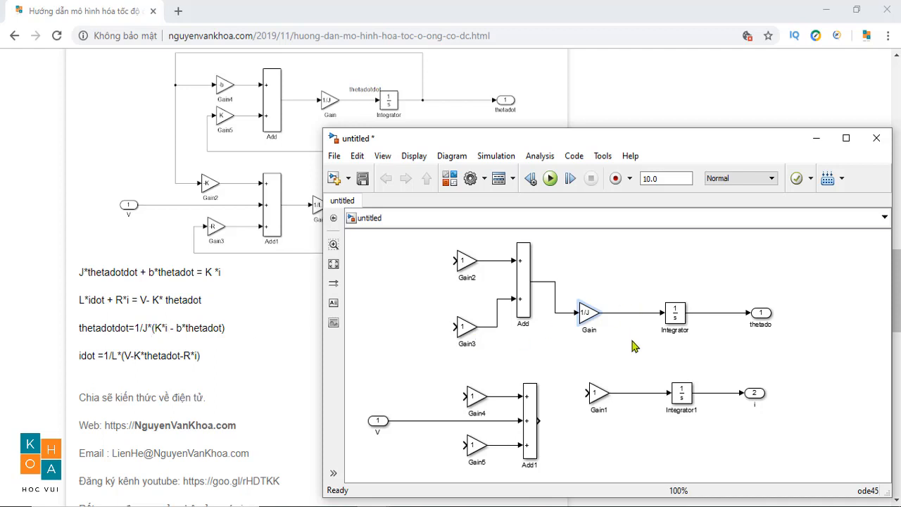
- Set Gain3 to k and feed the signal i back to its input, routing the line between the two rows
left_click(465, 330)
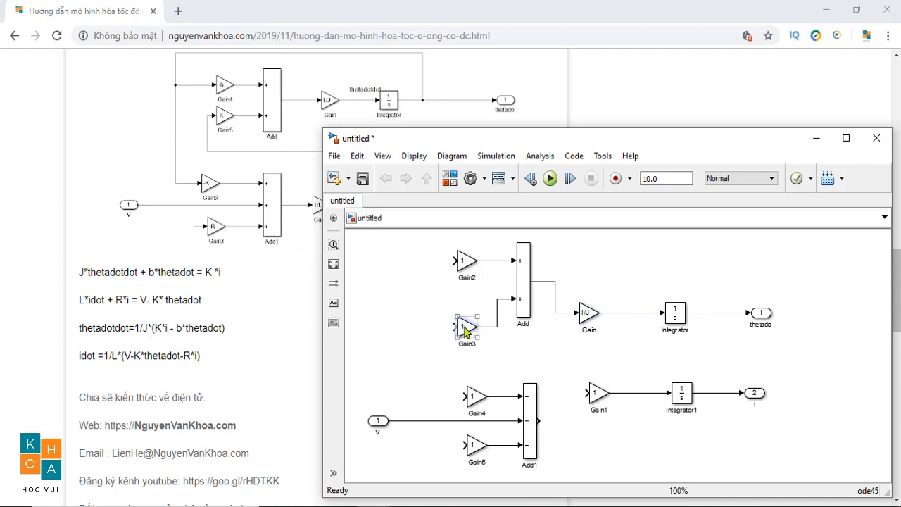
double_click(464, 329)
type("k")
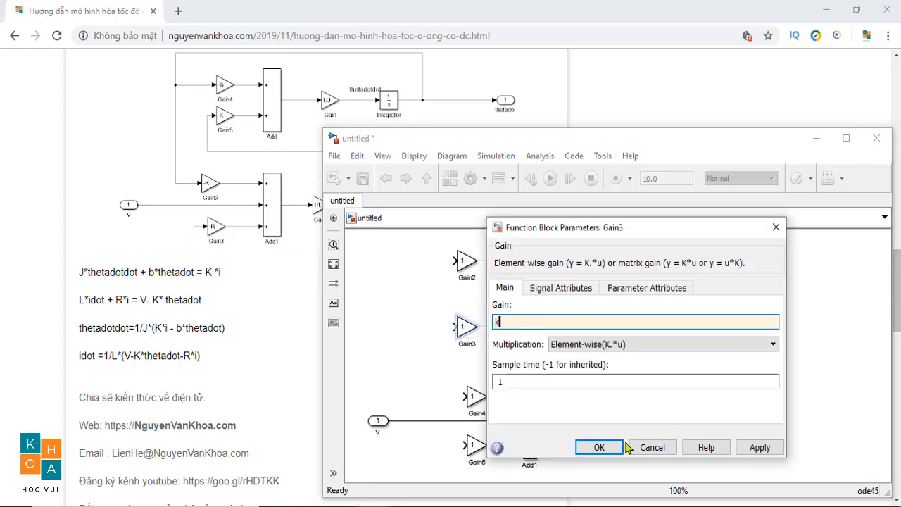
left_click(596, 446)
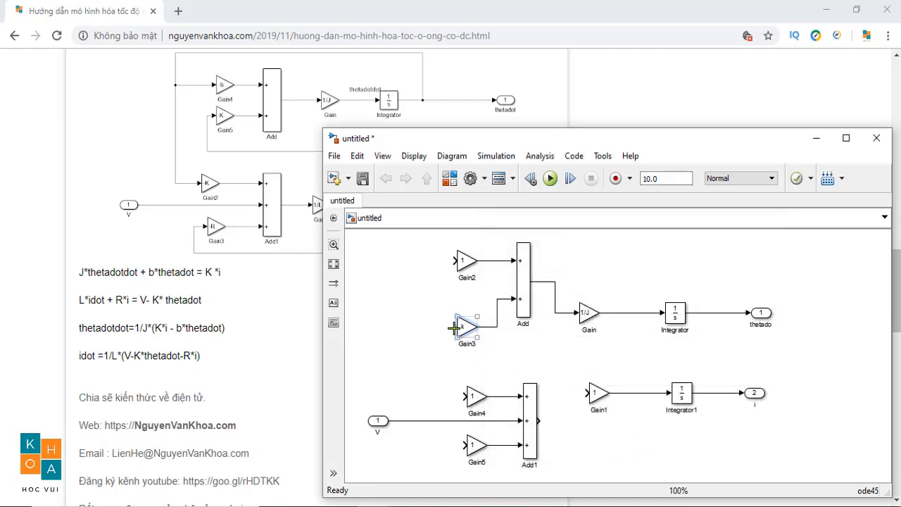
left_click_drag(455, 327, 723, 393)
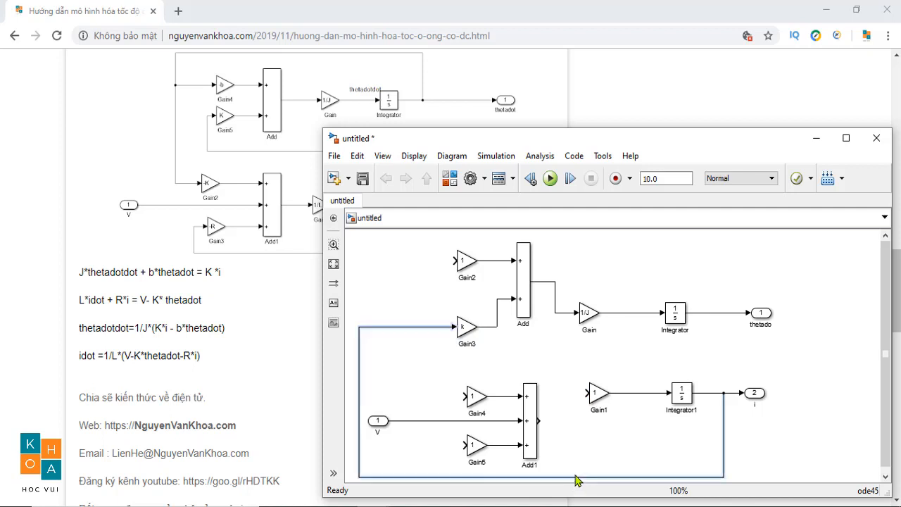
left_click_drag(578, 479, 590, 364)
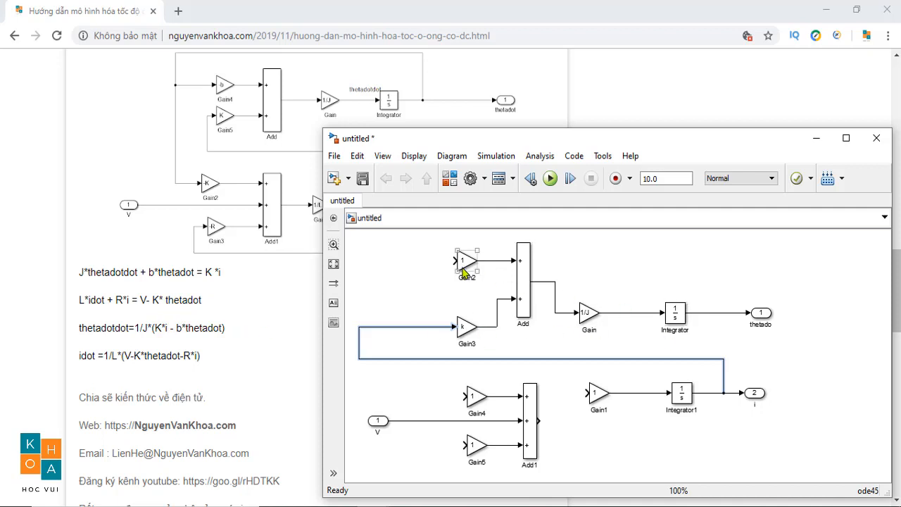
- Feed the thetado signal back to Gain2's input, routing the line above the diagram and close to the block
left_click_drag(453, 261, 717, 314)
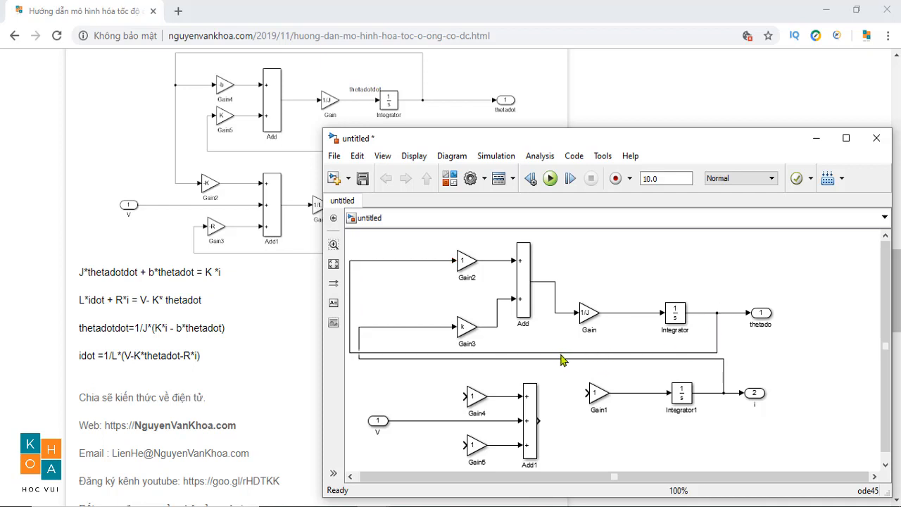
left_click_drag(562, 352, 571, 234)
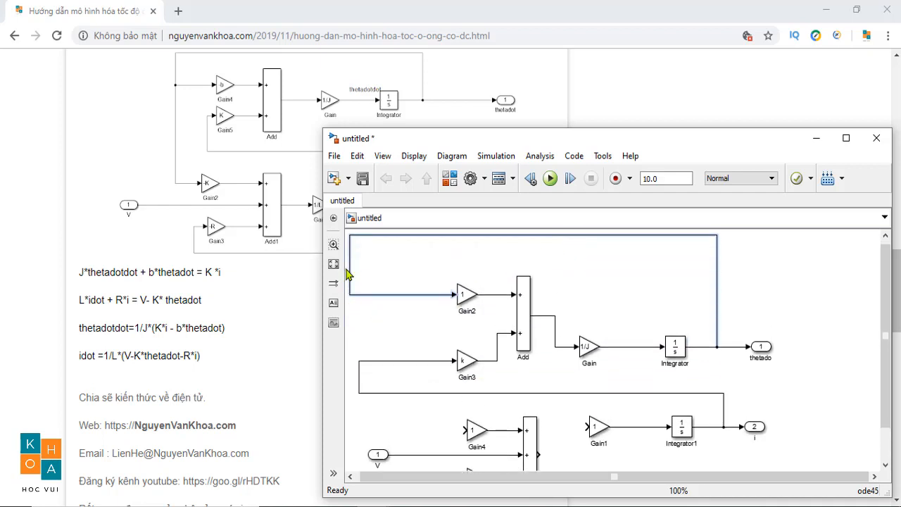
left_click_drag(350, 273, 428, 272)
- Set the gain of Gain2 to -b
left_click(466, 299)
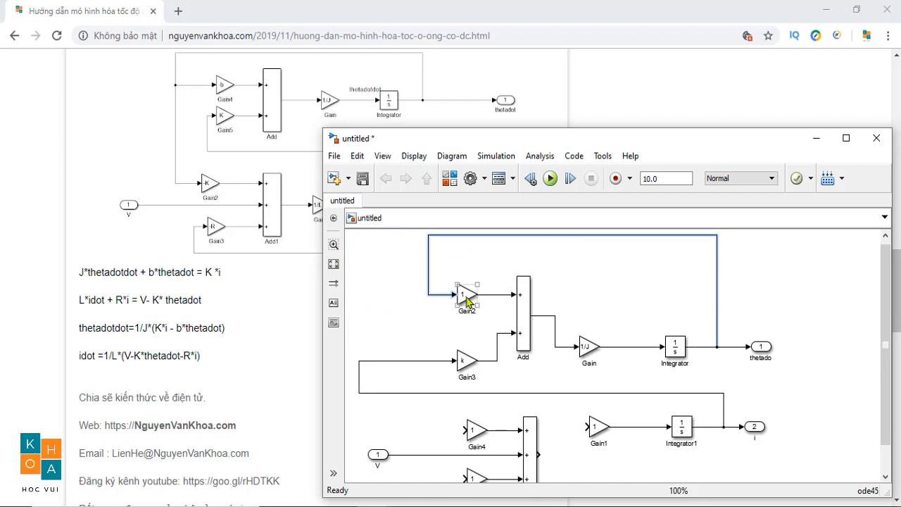
double_click(466, 299)
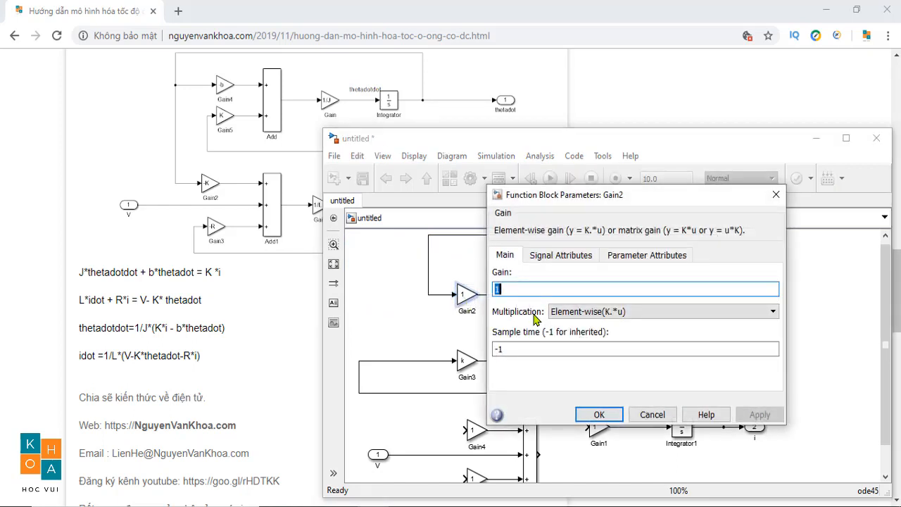
type("-")
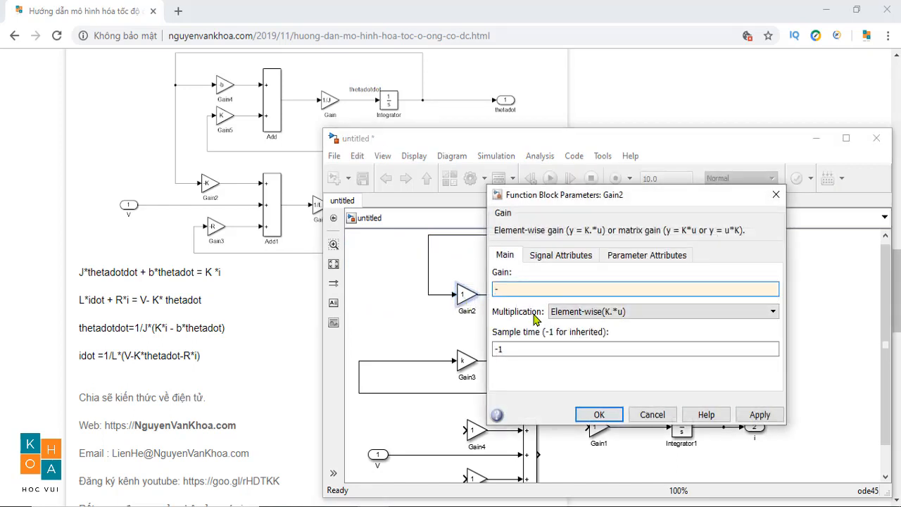
type("b")
left_click(589, 416)
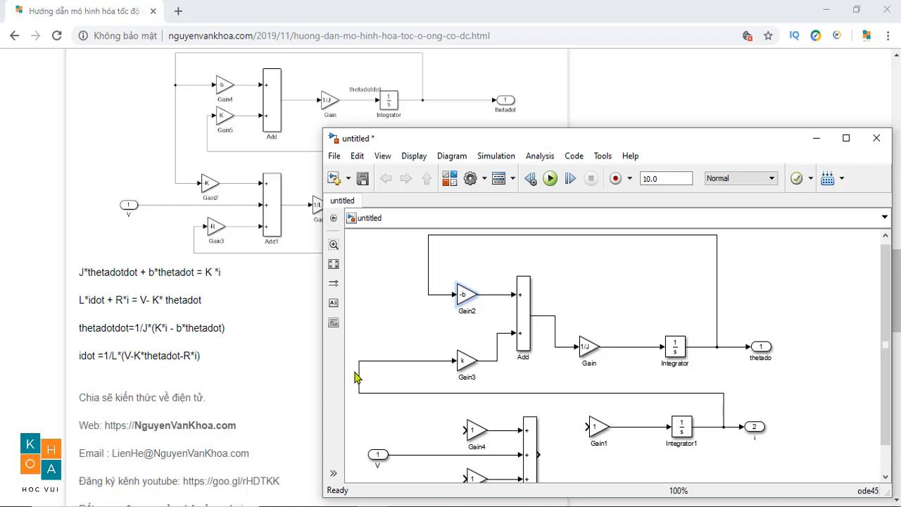
- Bring the vertical segment of Gain3's feedback line closer to the block, and branch the thetado feedback line into Gain4's input
left_click_drag(355, 375, 440, 377)
mouse_move(465, 428)
left_mouse_down()
mouse_move(396, 361)
mouse_move(428, 294)
left_mouse_up()
- Set the gain of Gain4 to K
left_click(473, 433)
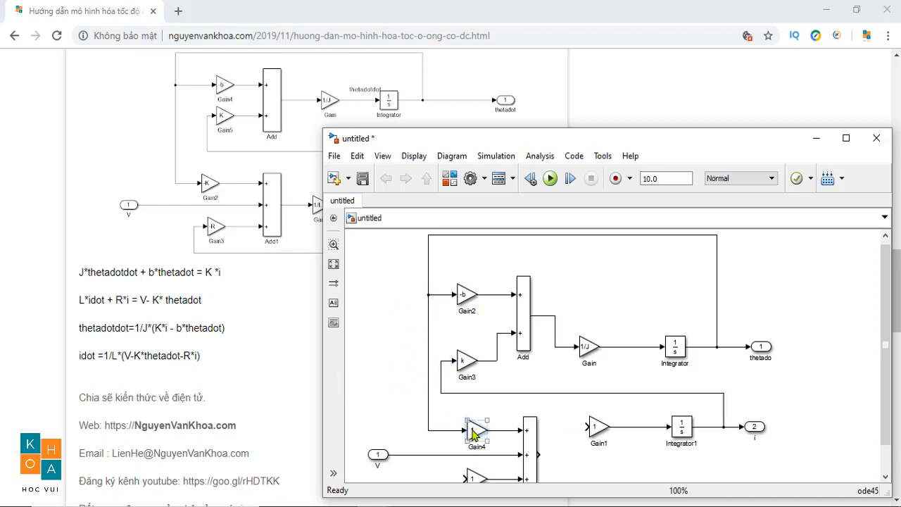
double_click(474, 432)
type("K")
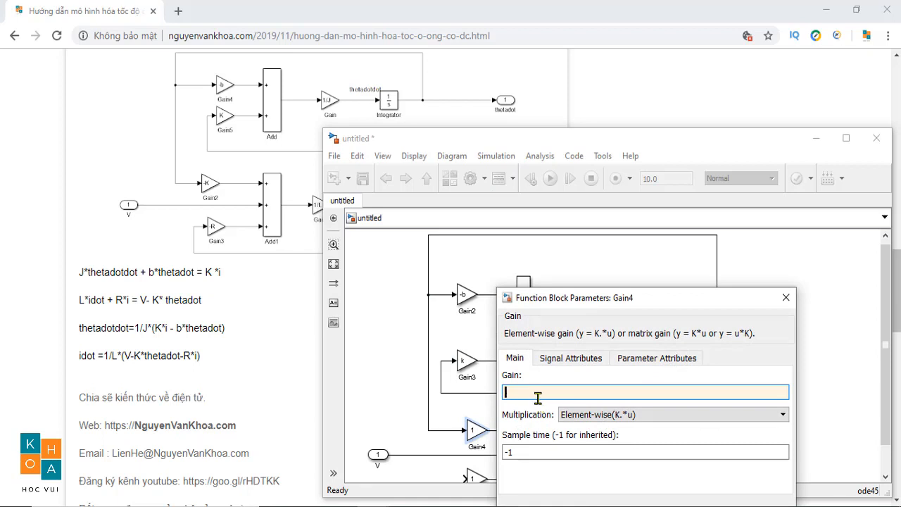
key("BackSpace")
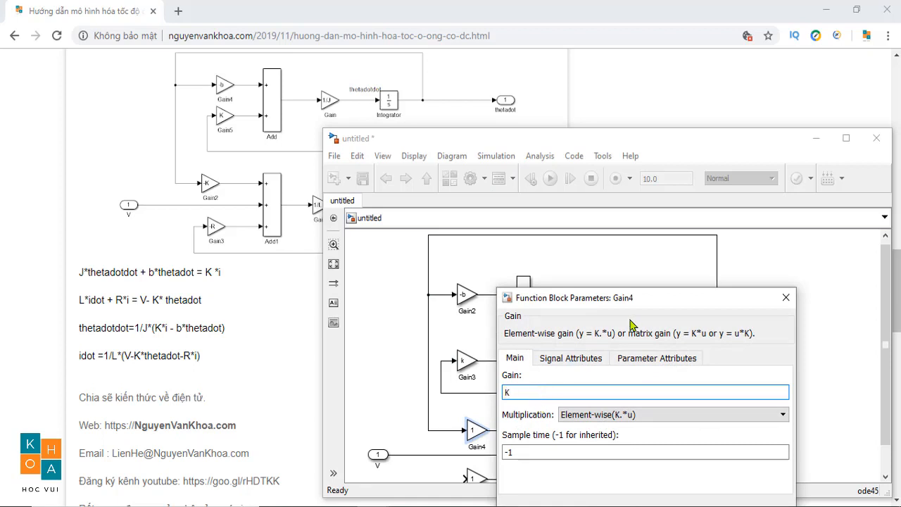
key("Return")
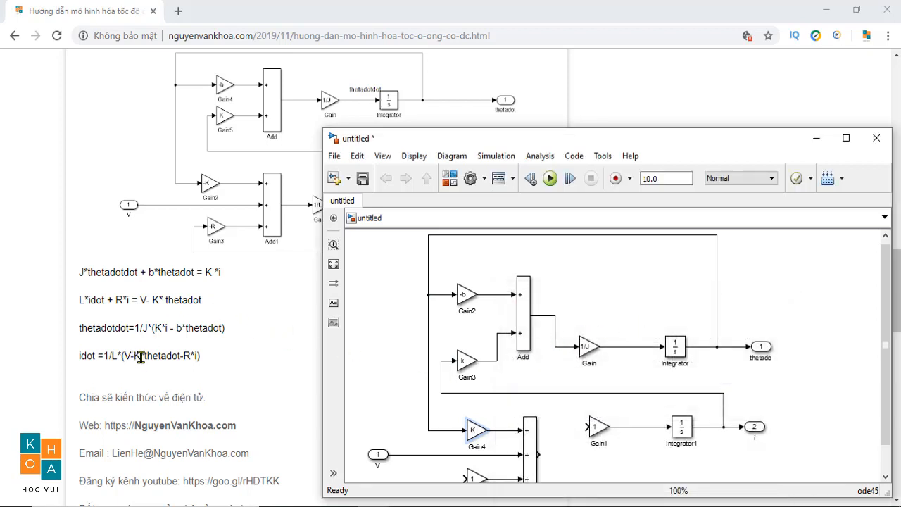
- Highlight the -R*i term of the idot equation on the web page and return to the Simulink model window
left_click_drag(180, 354, 189, 352)
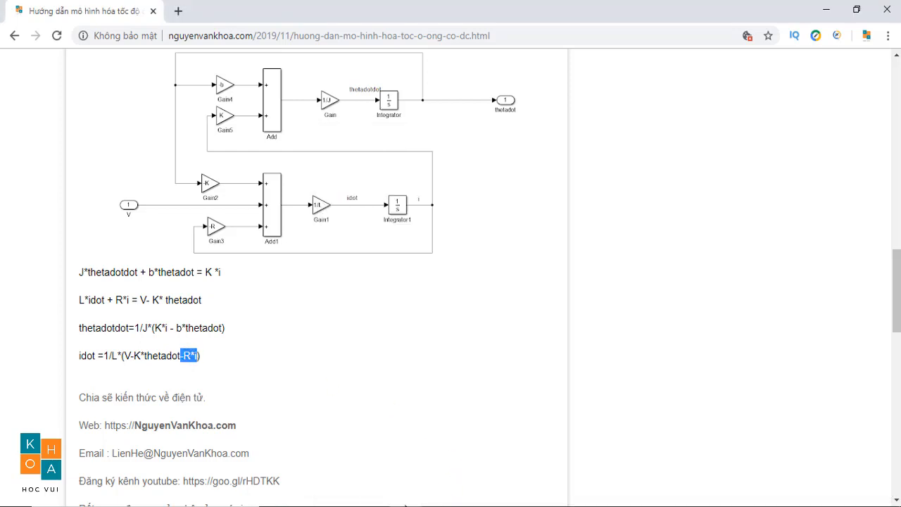
key("alt+Tab")
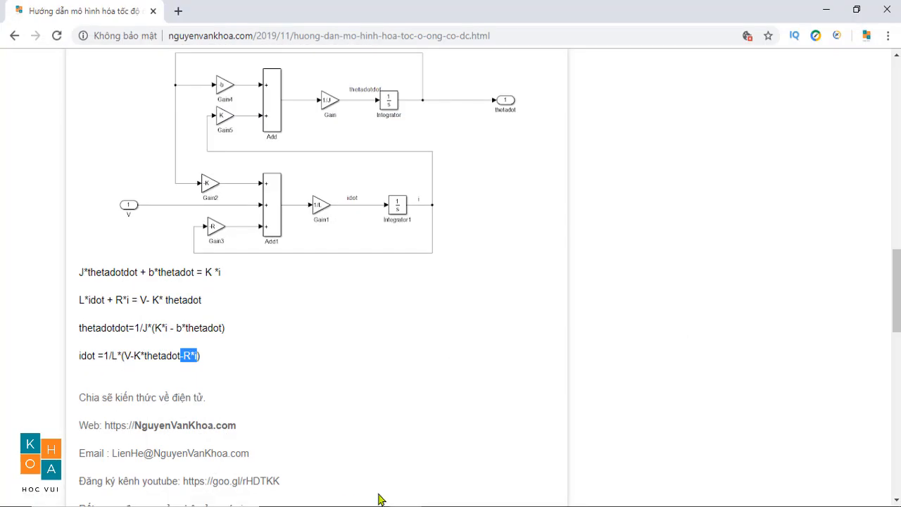
left_click(376, 506)
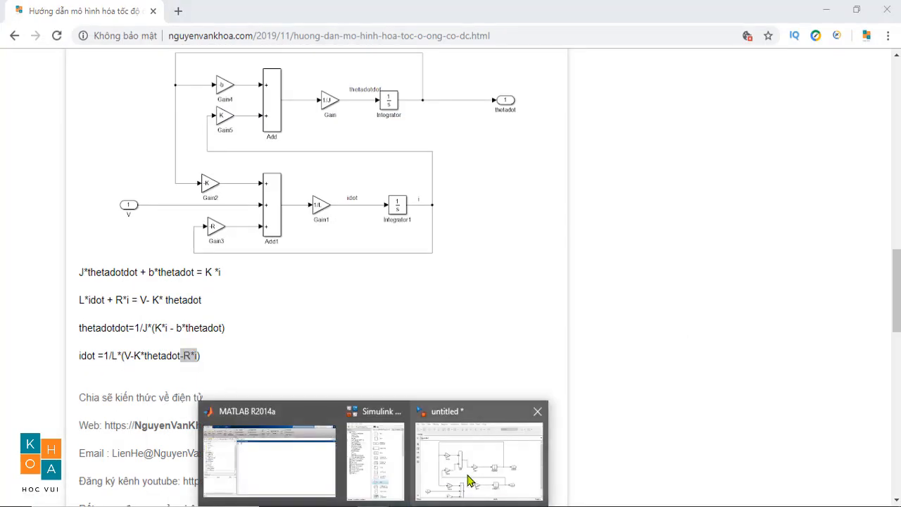
left_click(469, 479)
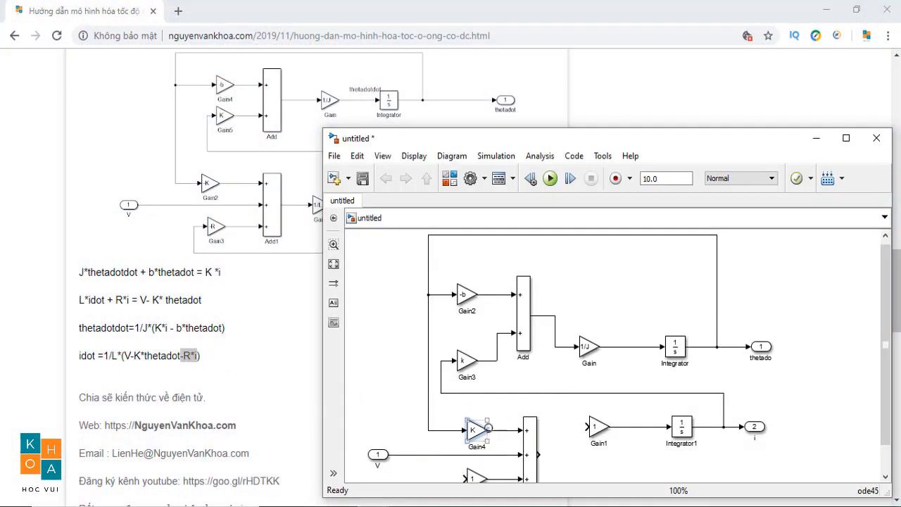
- Connect Add1's output to Gain1's input and set the gain of Gain1 to 1/L
scroll(543, 410, "down", 1)
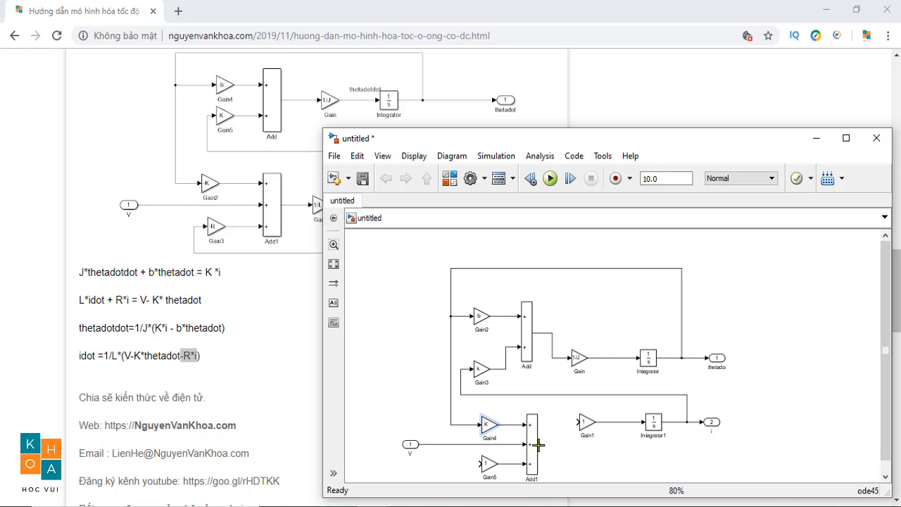
left_click_drag(538, 444, 589, 446)
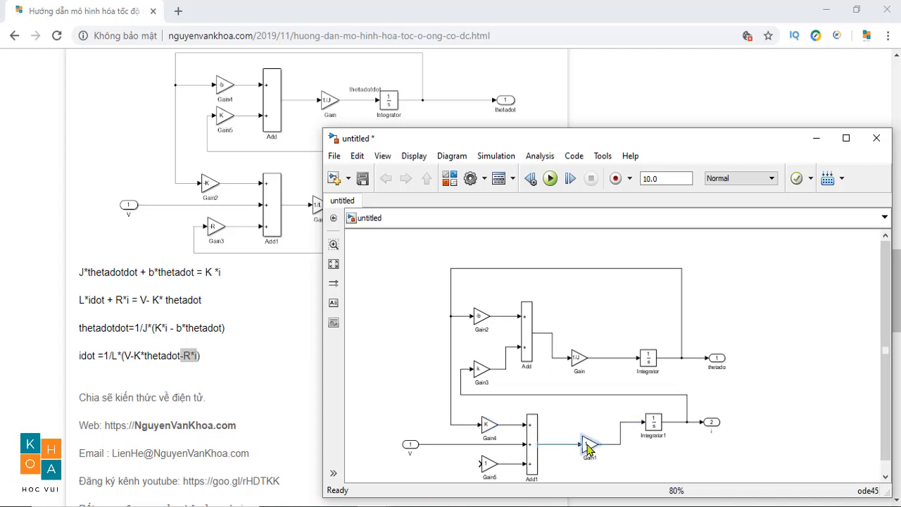
double_click(587, 445)
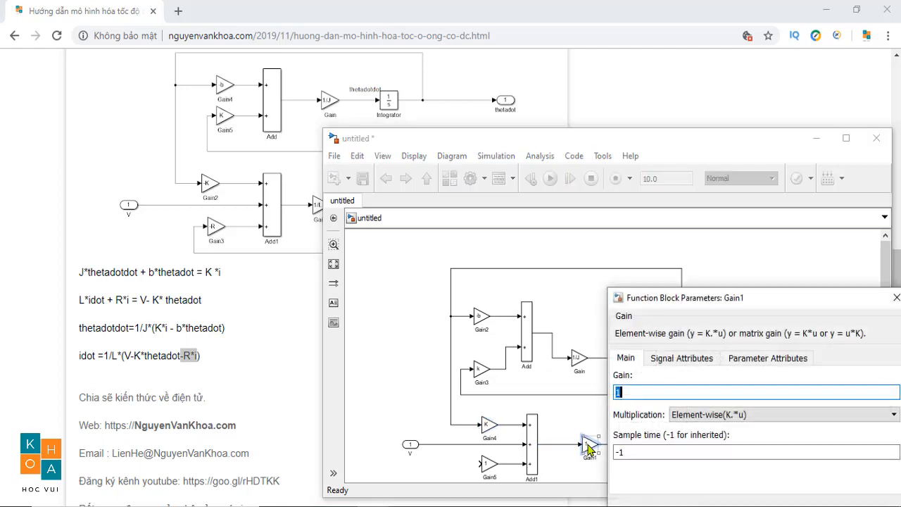
left_click(643, 394)
type("/L")
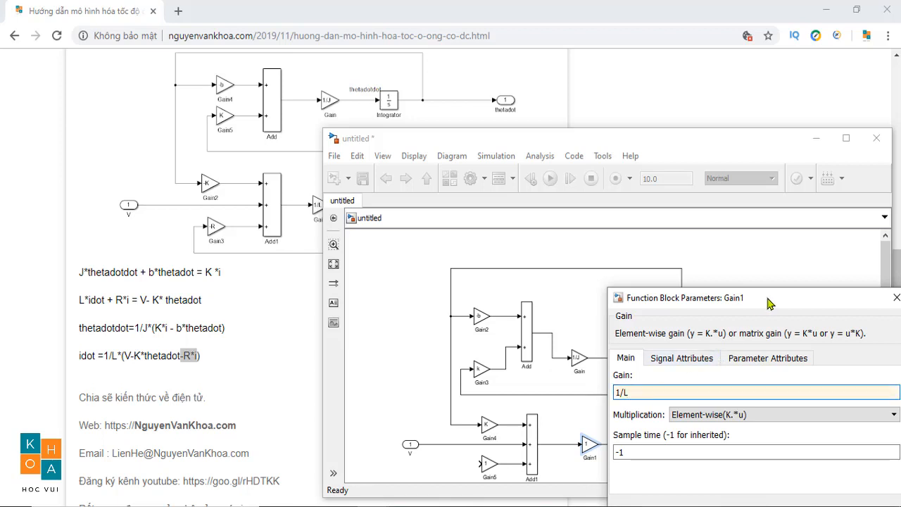
left_click_drag(767, 298, 699, 129)
left_click(654, 352)
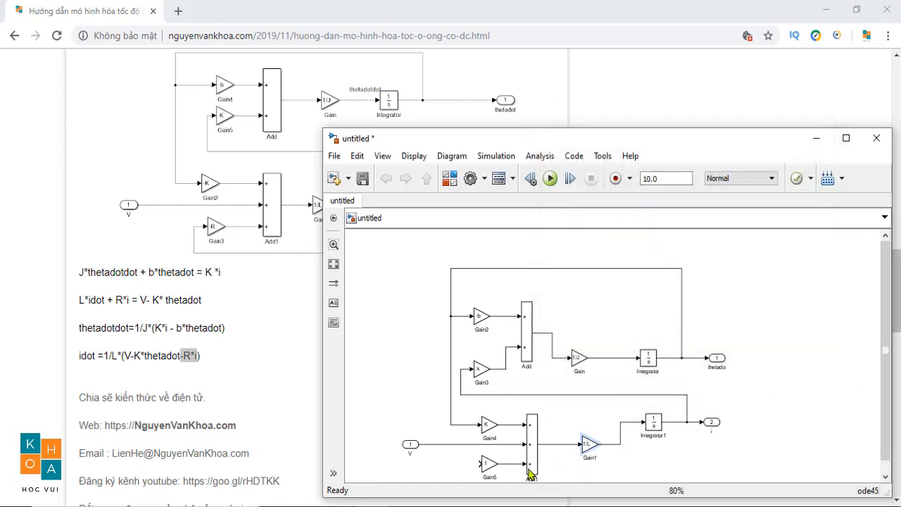
- Branch Integrator1's output line back into Gain5's input and set the gain of Gain5 to -R
left_click_drag(476, 464, 687, 414)
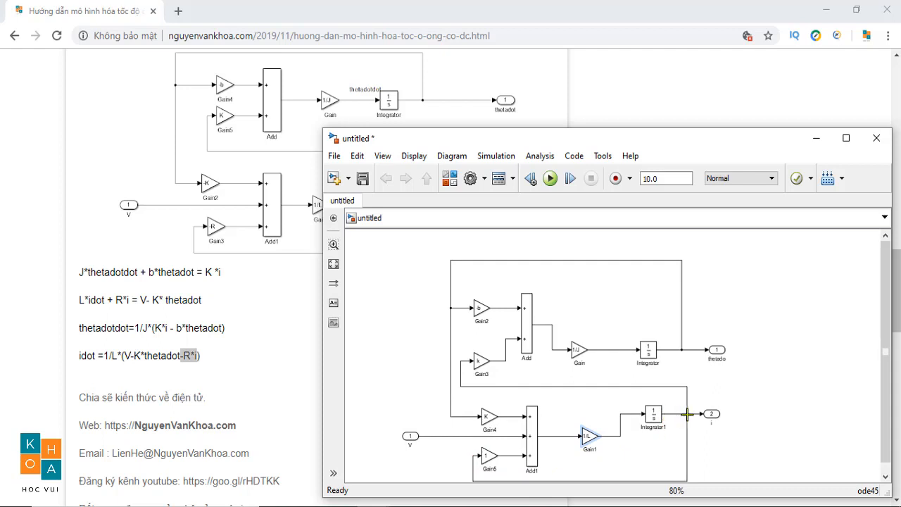
double_click(490, 456)
type("-R")
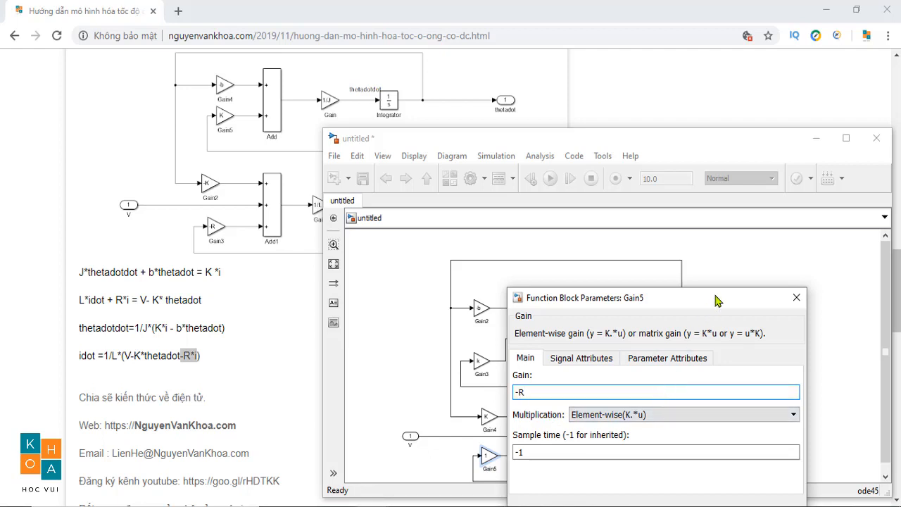
left_click_drag(719, 299, 703, 177)
left_click(628, 393)
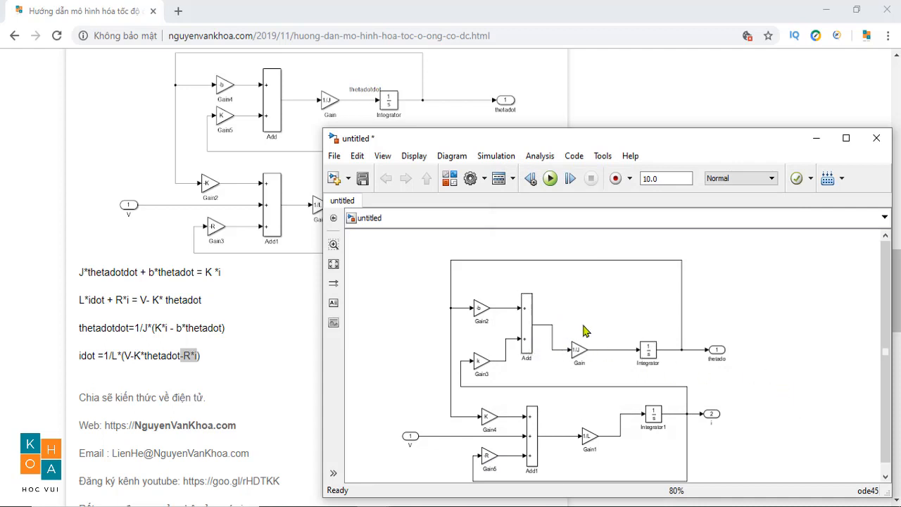
- Shift the Gain, Integrator and thetado blocks level with Add's output, and Integrator1 and outport i level with Gain1
left_click_drag(573, 311, 753, 373)
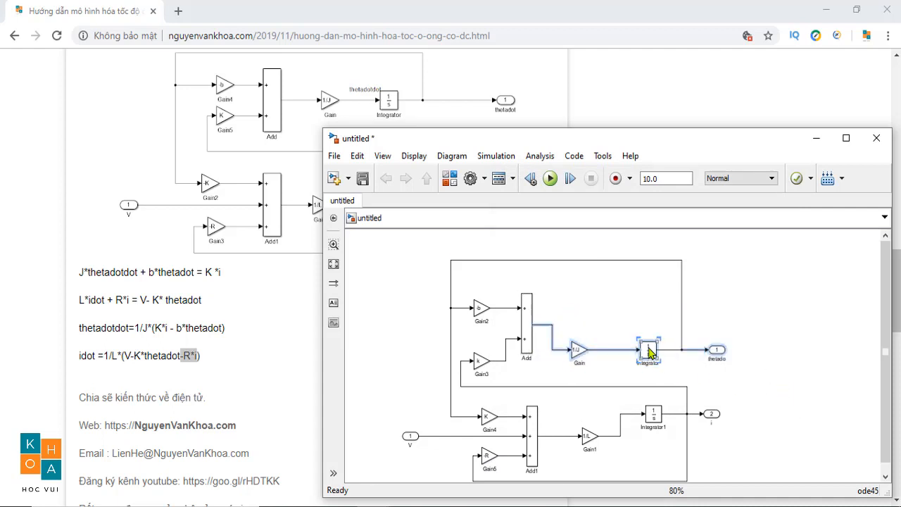
left_click_drag(655, 350, 673, 325)
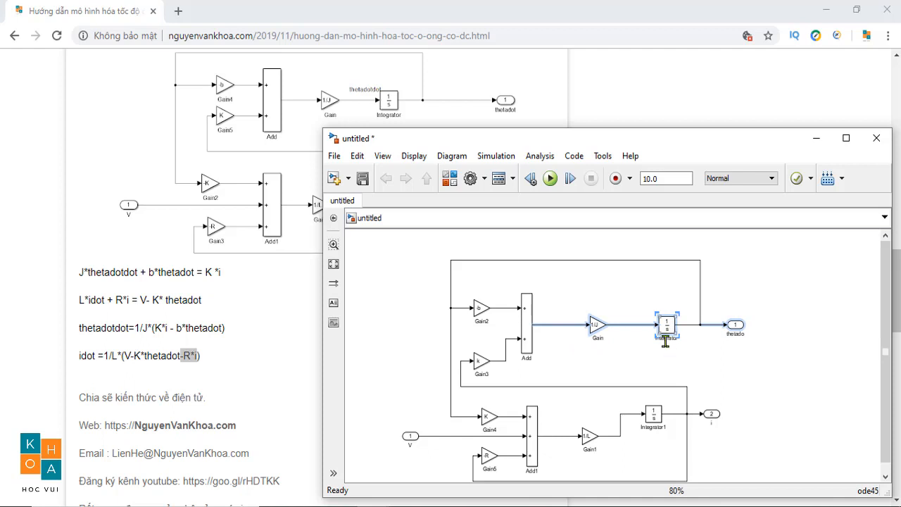
scroll(665, 342, "up", 1)
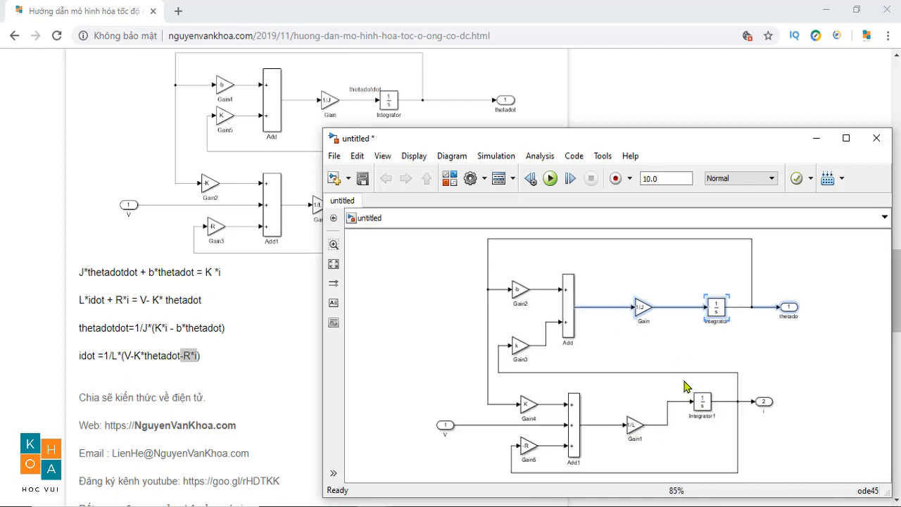
left_click_drag(687, 386, 803, 420)
left_click_drag(698, 407, 710, 426)
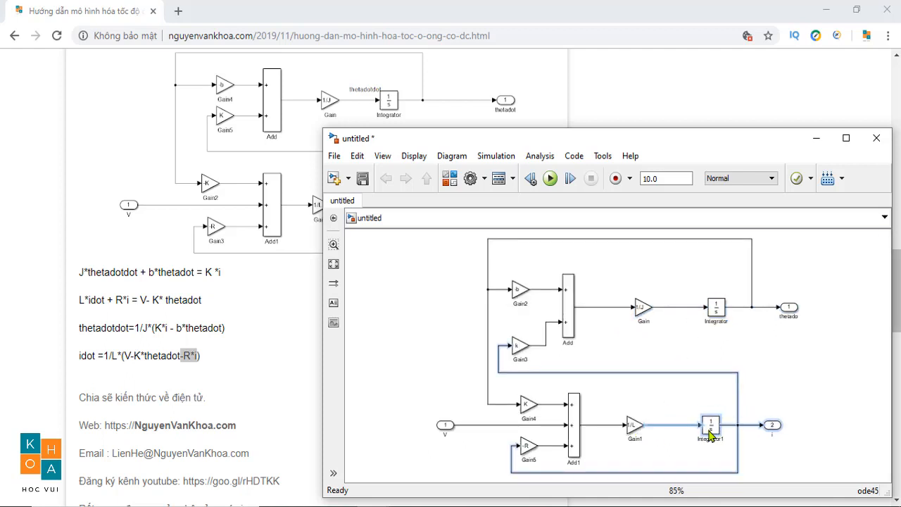
left_click(768, 391)
- Align Gain3 with Add's lower input, move inport V farther from Add1, and shift Gain2, Gain3 and Add closer to Gain
left_click(521, 350)
left_click_drag(517, 352, 520, 329)
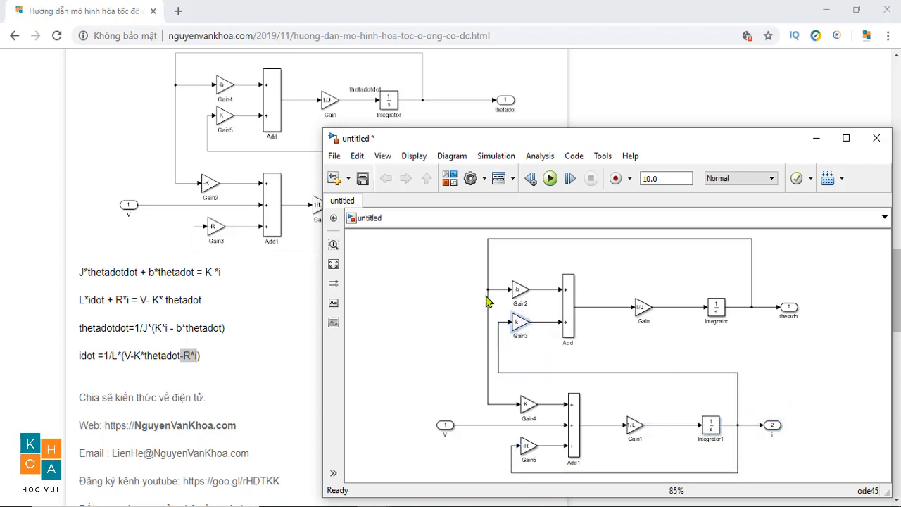
left_click_drag(446, 427, 393, 427)
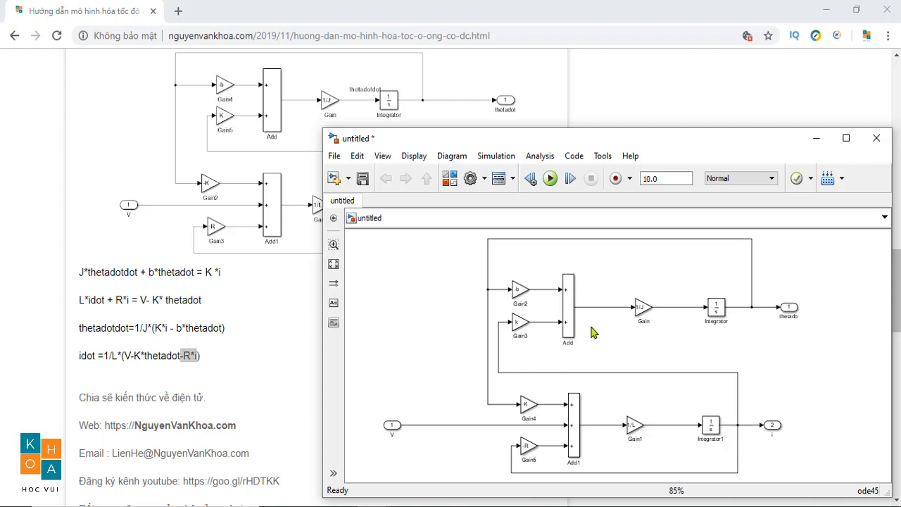
left_click(567, 317)
left_click_drag(511, 264, 597, 324)
left_click(626, 349)
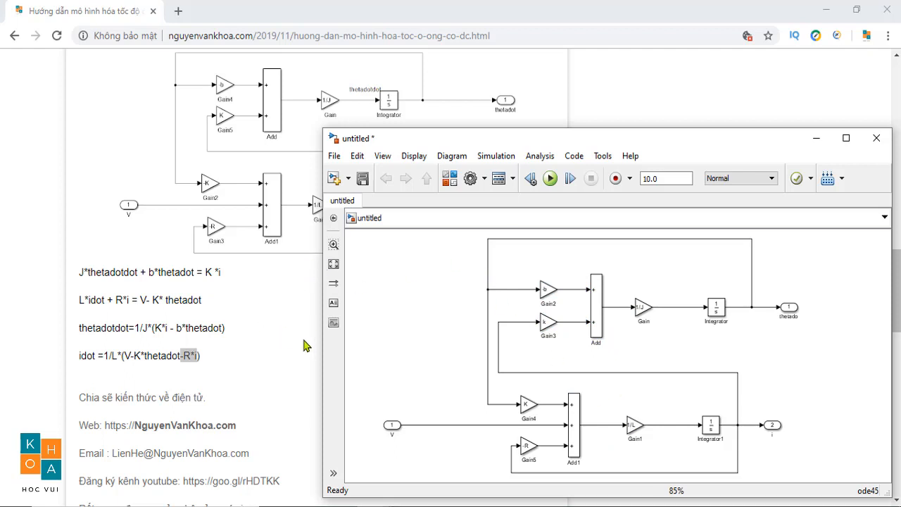
- Examine the full reference block diagram on the web page and return to the Simulink model window
left_click(816, 138)
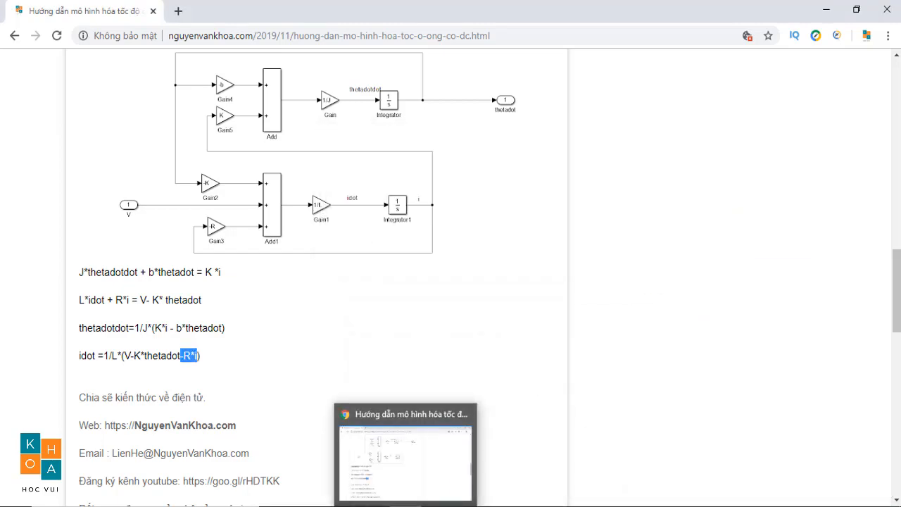
mouse_move(385, 501)
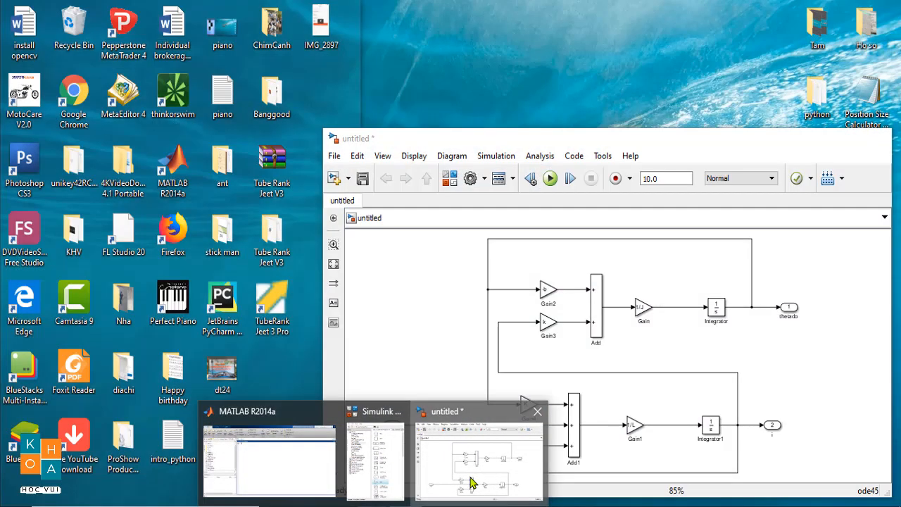
left_click(471, 489)
key("alt+Tab")
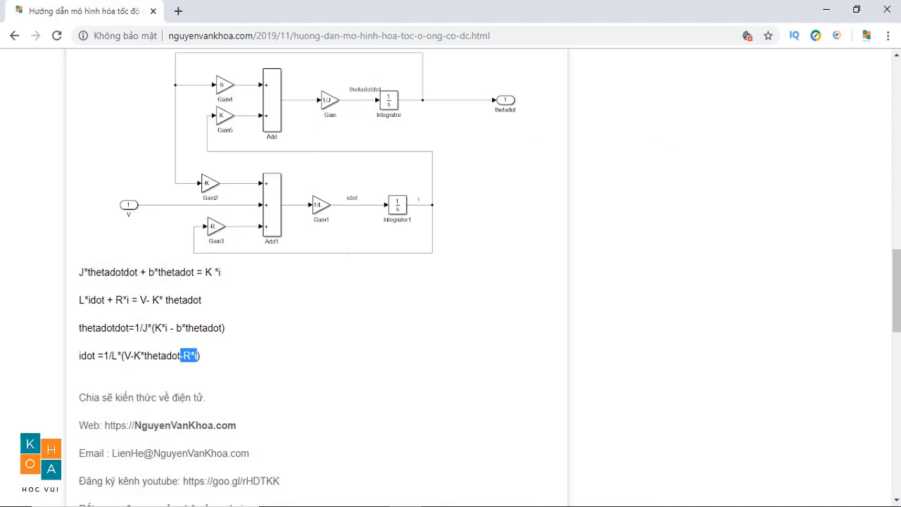
left_click(386, 501)
left_click(473, 482)
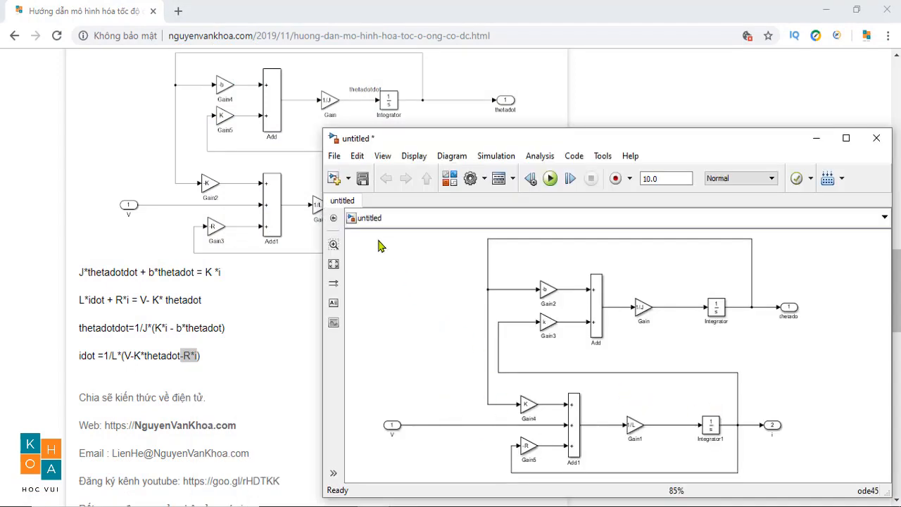
left_click_drag(360, 240, 838, 470)
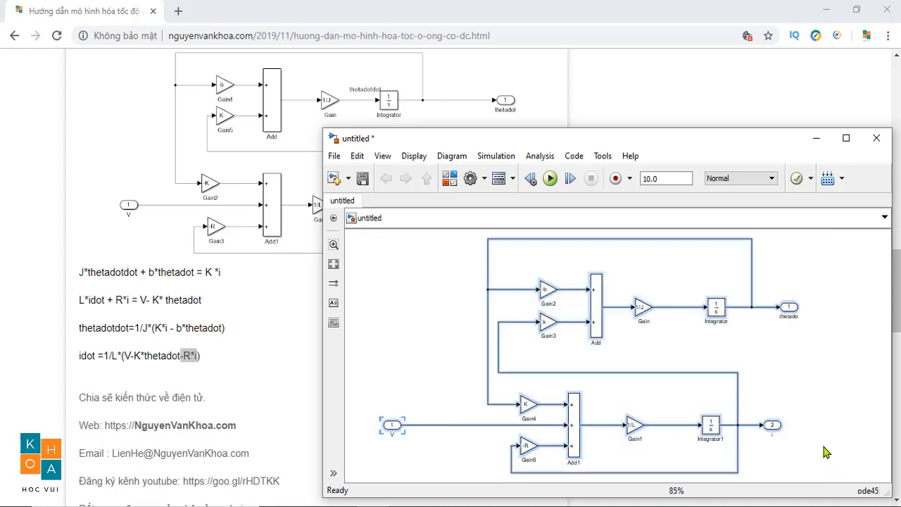
right_click(596, 308)
left_click(819, 436)
- Delete outport i after Integrator1, maximize the model window, and rename the thetado outport as thetadot
left_click_drag(815, 449, 755, 404)
key("Delete")
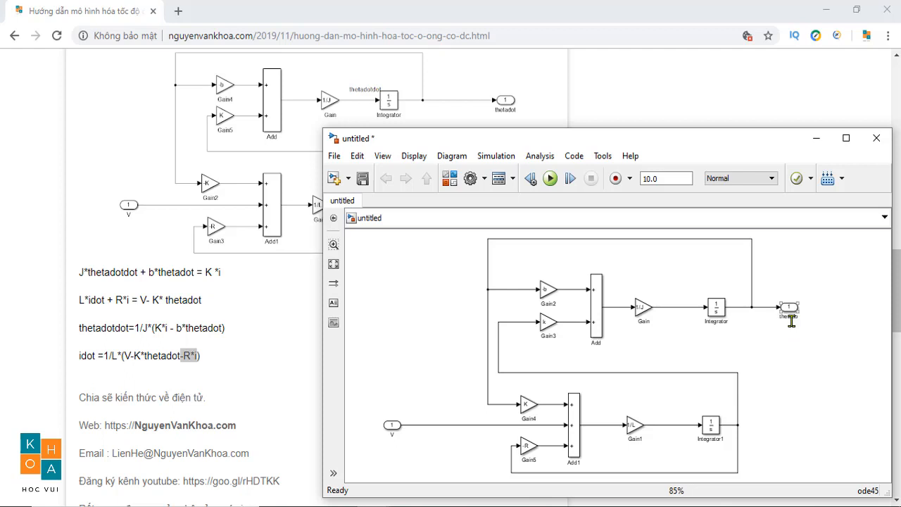
left_click(846, 138)
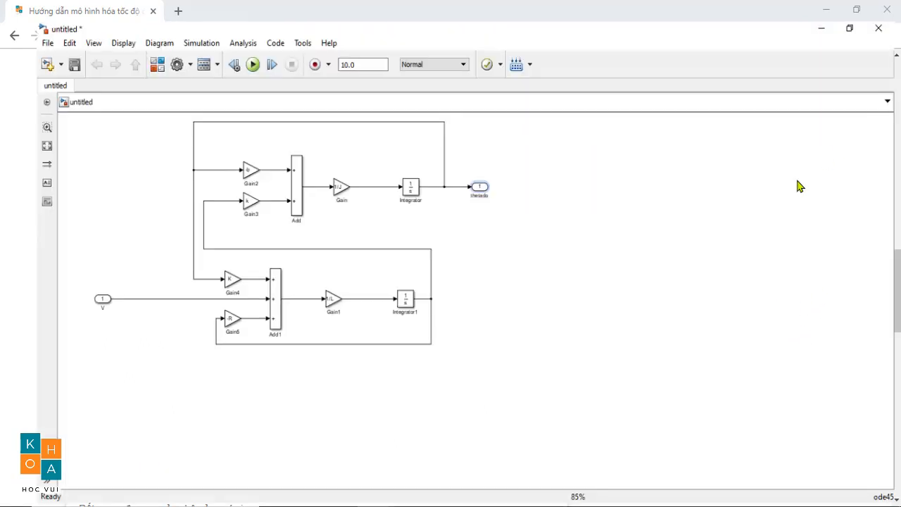
key("space")
left_click(778, 234)
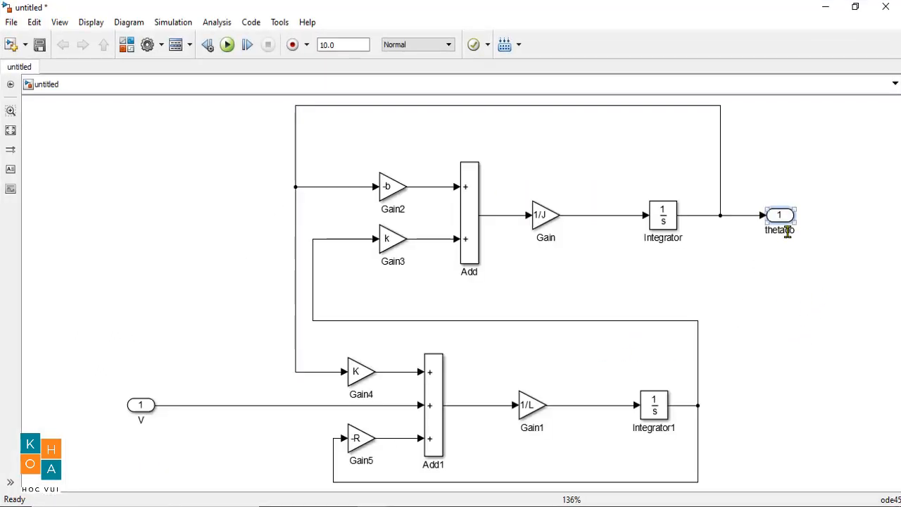
double_click(788, 233)
type("the")
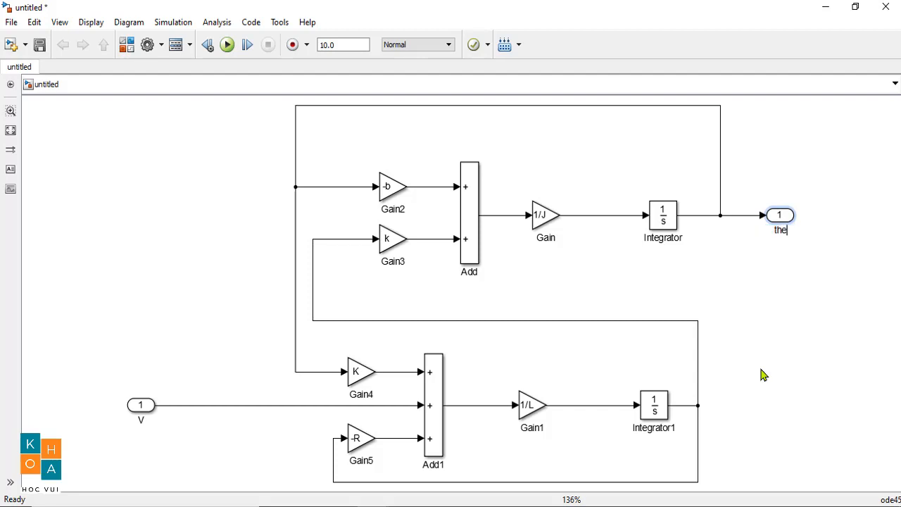
type("tadot")
left_click(855, 7)
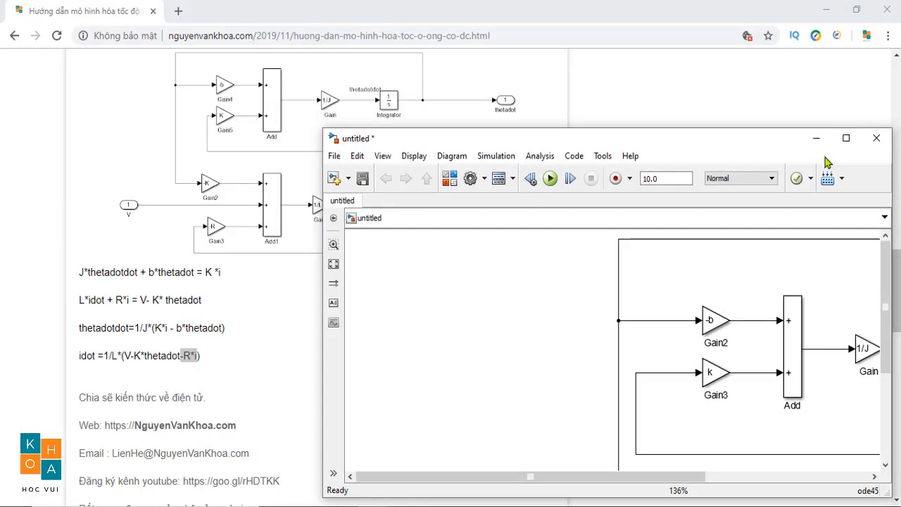
left_click(845, 138)
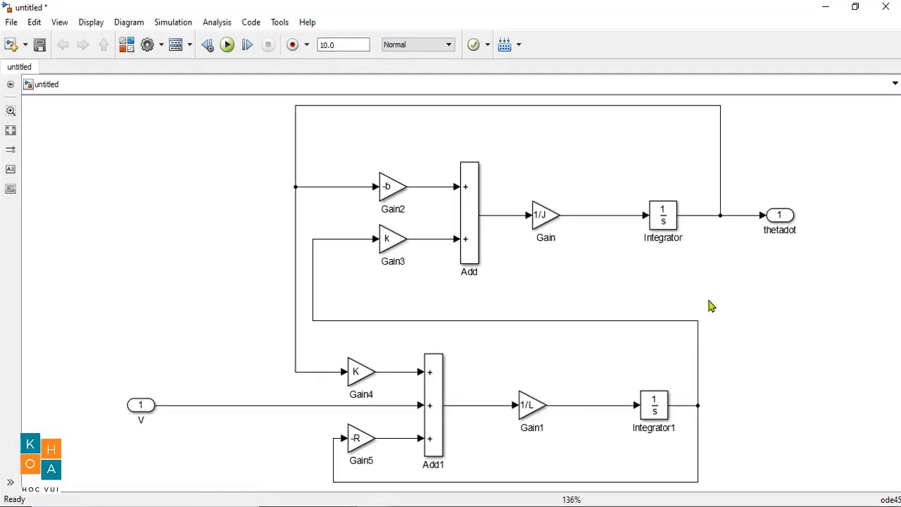
- Create a subsystem from the entire block diagram and enlarge its block so the V and thetadot port labels do not overlap
left_click_drag(59, 107, 847, 487)
right_click(434, 386)
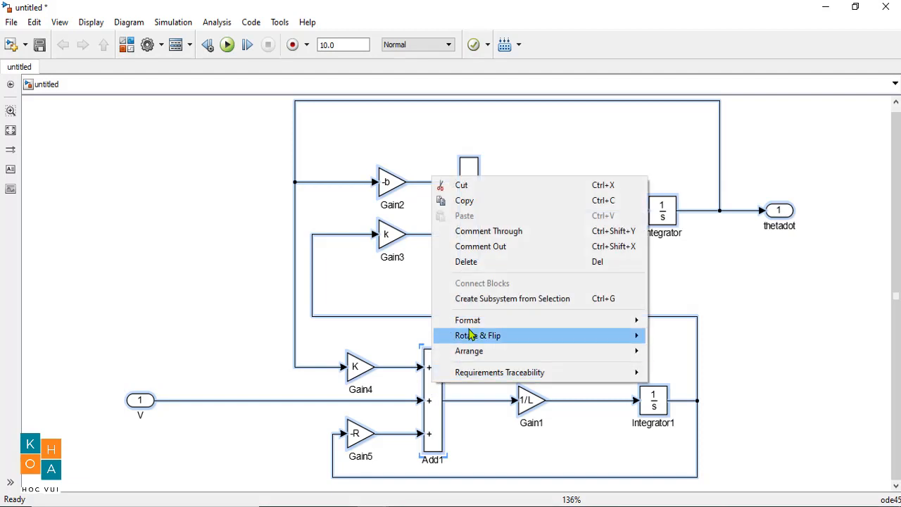
left_click(496, 299)
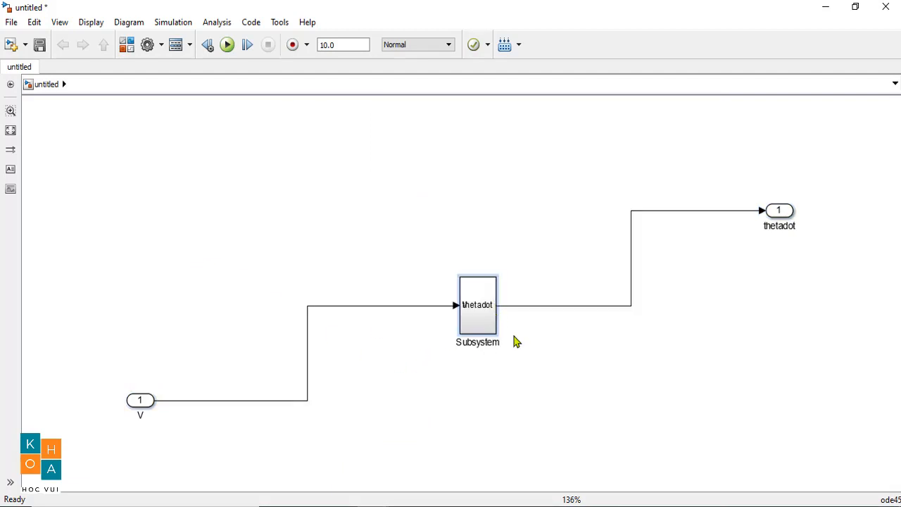
left_click_drag(496, 335, 537, 351)
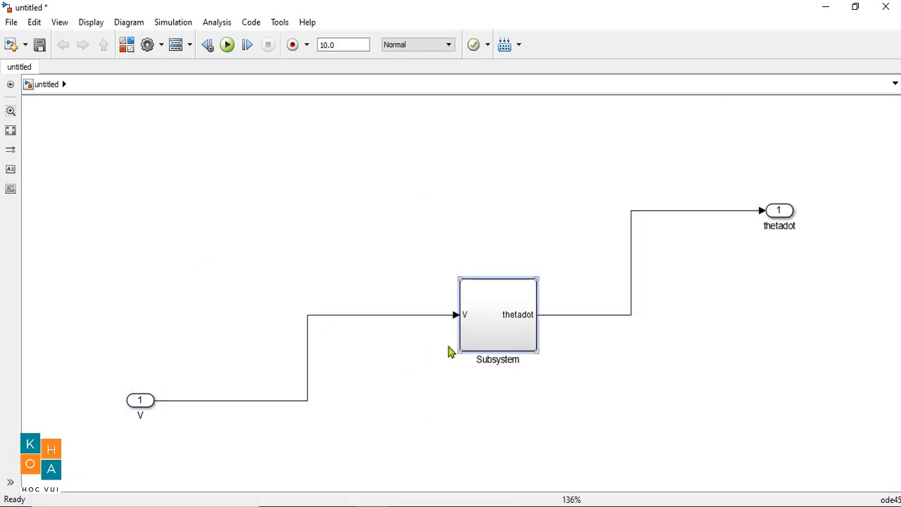
- Delete the V inport and the thetadot outport outside the subsystem together with their connecting lines
left_click_drag(113, 294, 293, 431)
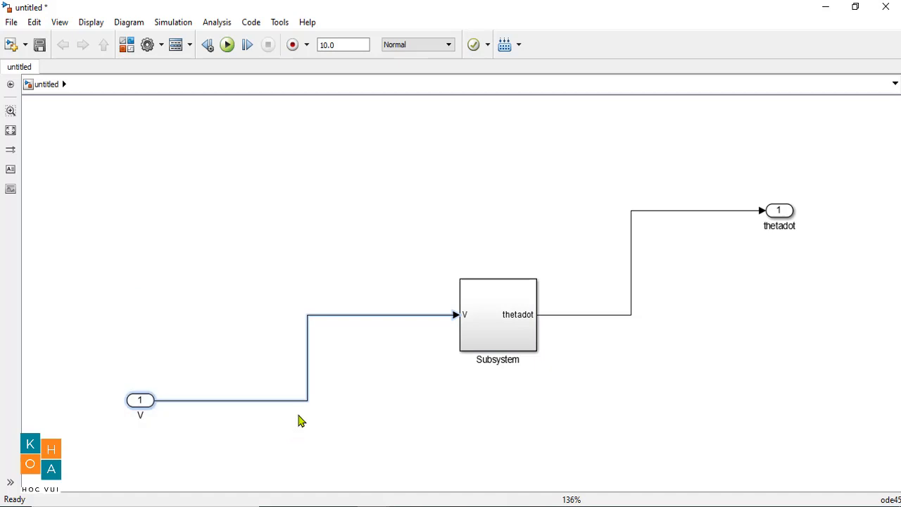
key("Delete")
left_click_drag(591, 171, 810, 368)
key("Delete")
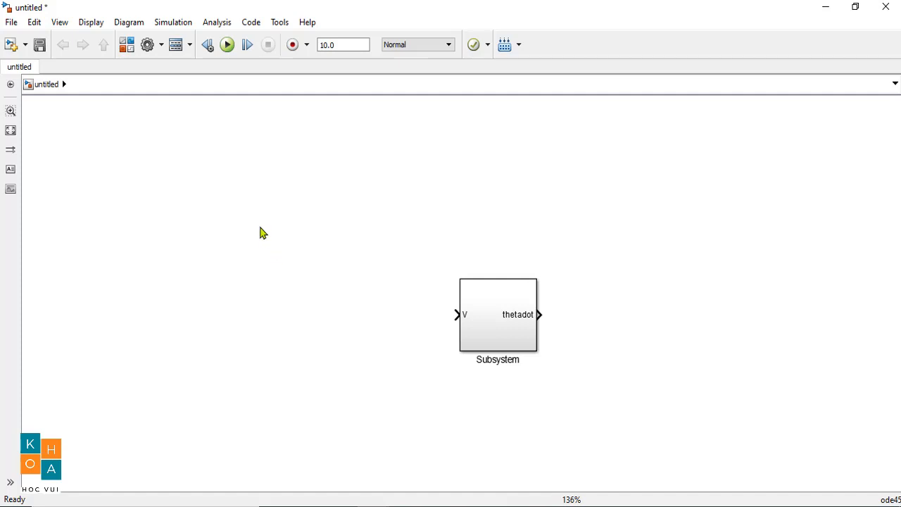
- Add a Scope block from the Simulink Sinks library above and beyond the subsystem's thetadot output
left_click(127, 47)
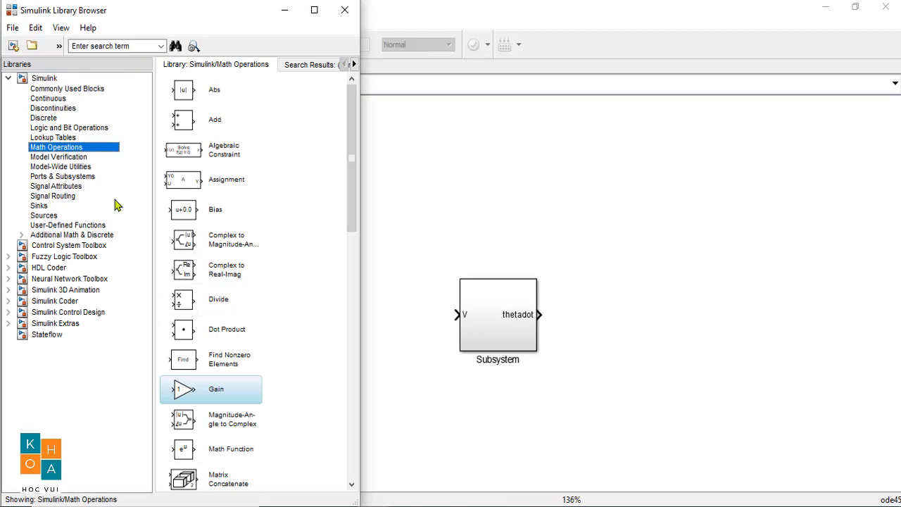
left_click(41, 206)
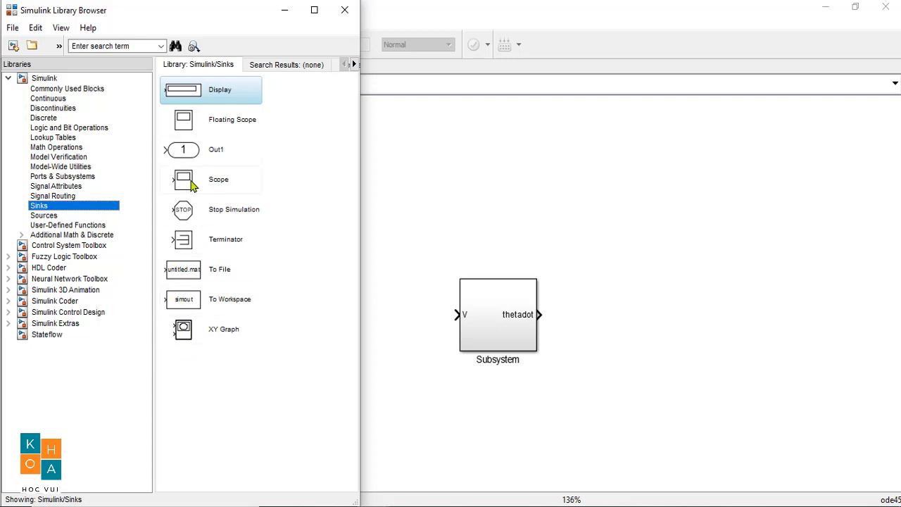
left_click_drag(190, 185, 656, 232)
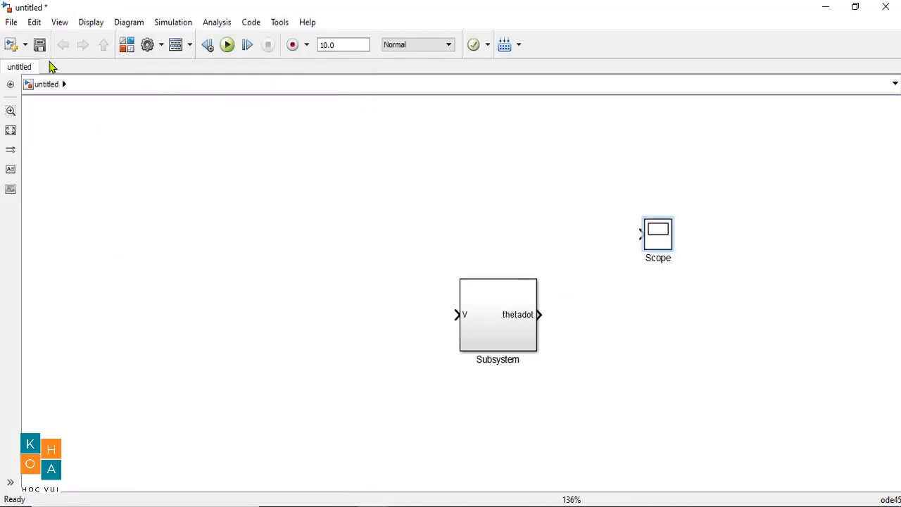
- Add a Step block from the Simulink Sources library ahead of the Subsystem, in line with its V input
left_click(127, 45)
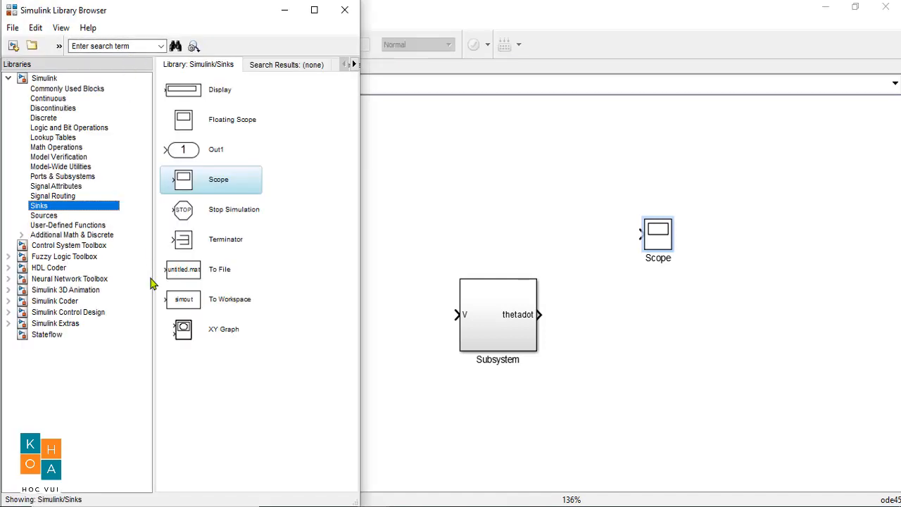
left_click(42, 216)
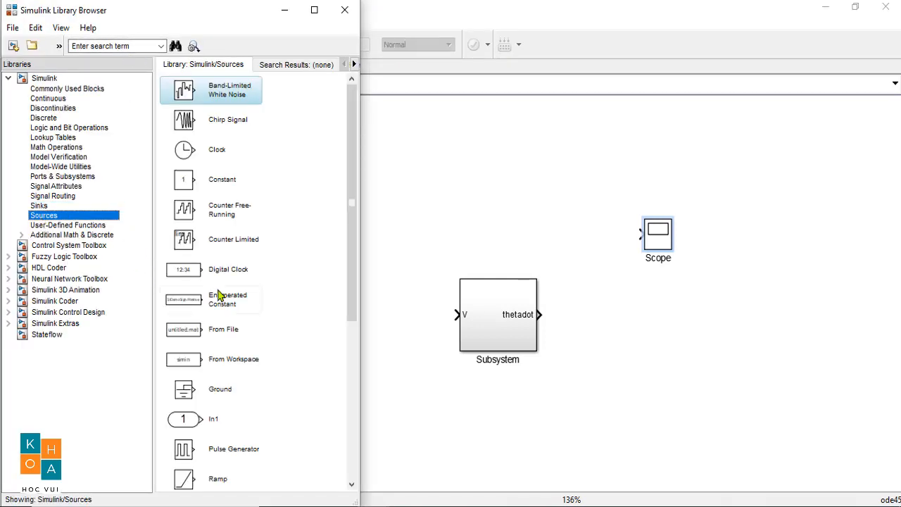
left_click_drag(348, 302, 347, 475)
left_click_drag(190, 442, 247, 320)
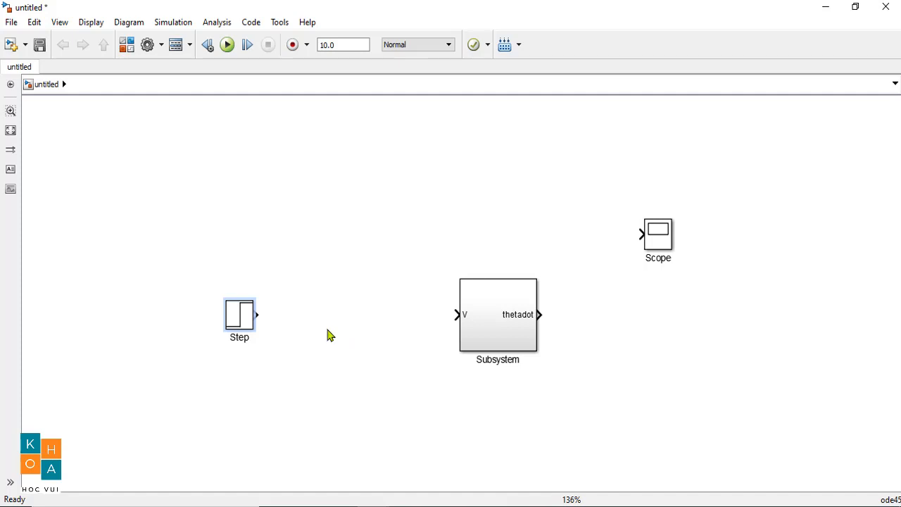
- Add a Sum block from the Math Operations library between the Step block and the Subsystem, connected to the Step output
left_click_drag(258, 315, 330, 315)
left_click(126, 47)
left_click(56, 146)
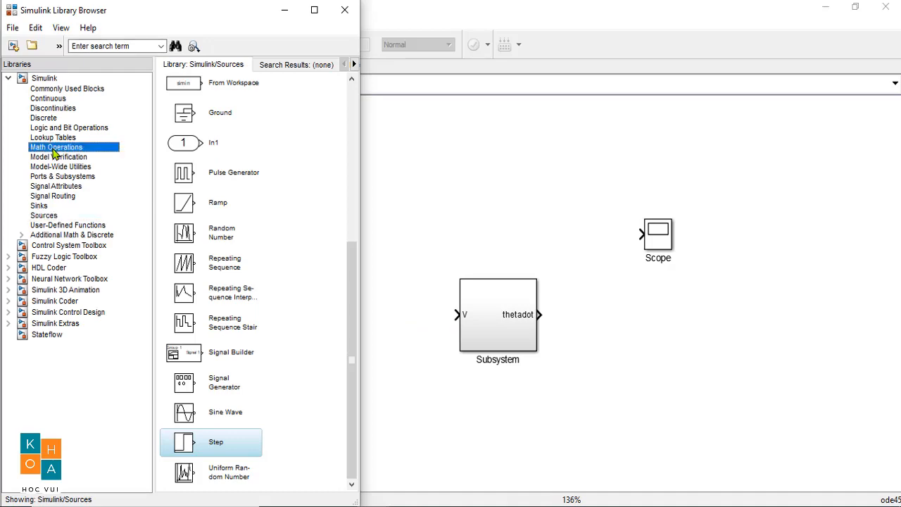
scroll(262, 300, "down", 2)
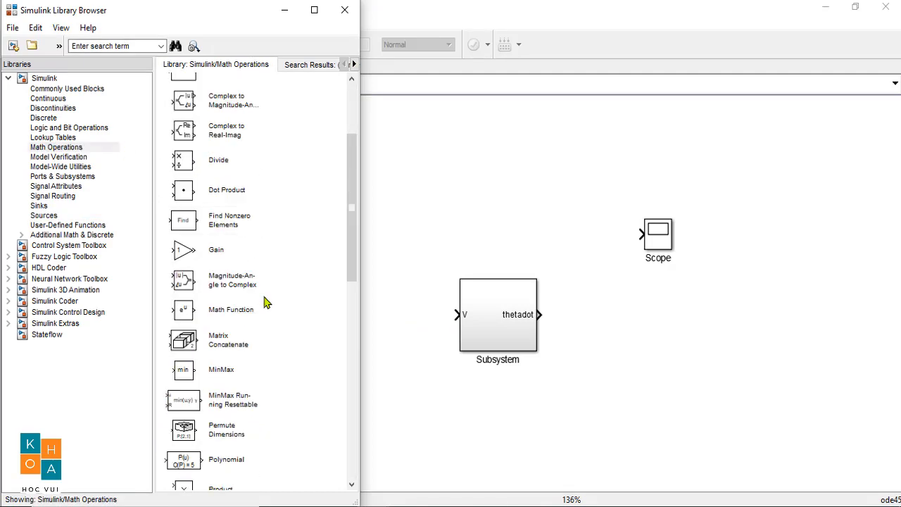
scroll(266, 302, "down", 5)
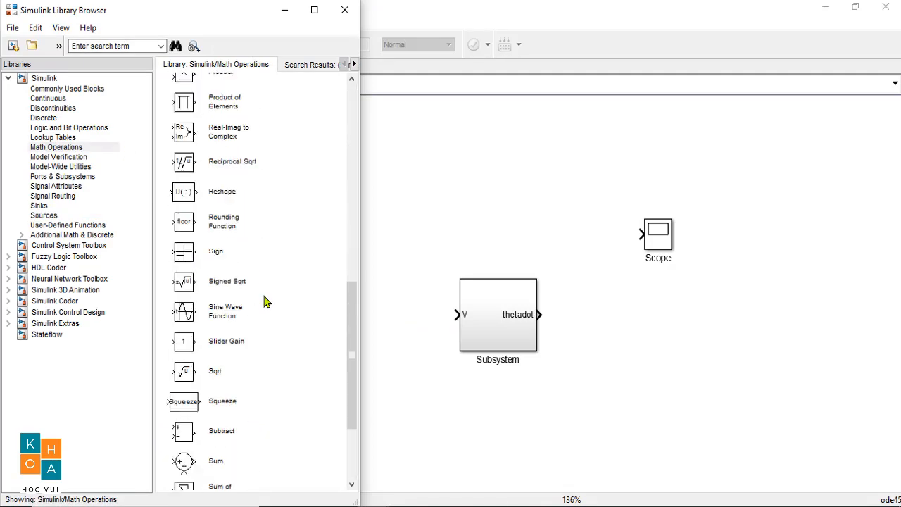
scroll(267, 301, "down", 2)
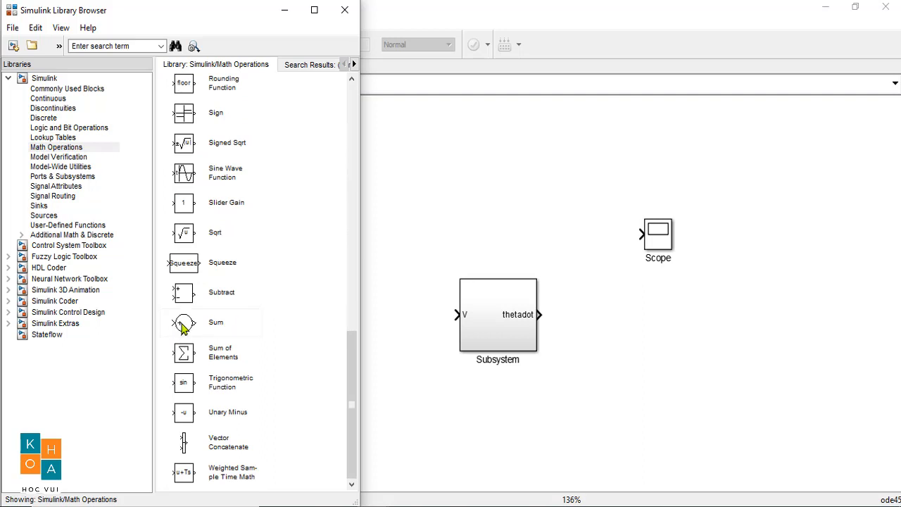
left_click_drag(182, 324, 364, 315)
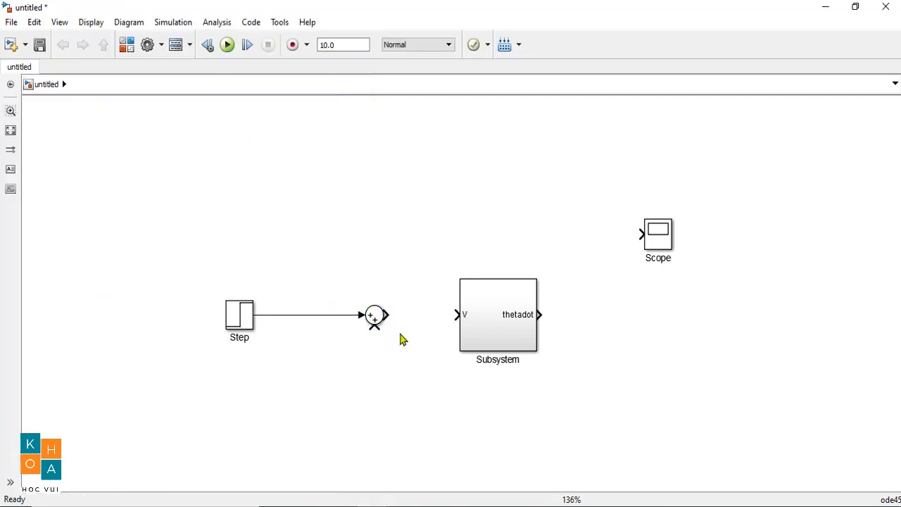
- Set the Scope's number of axes to 2 in its parameters and close the Scope window
left_click(653, 246)
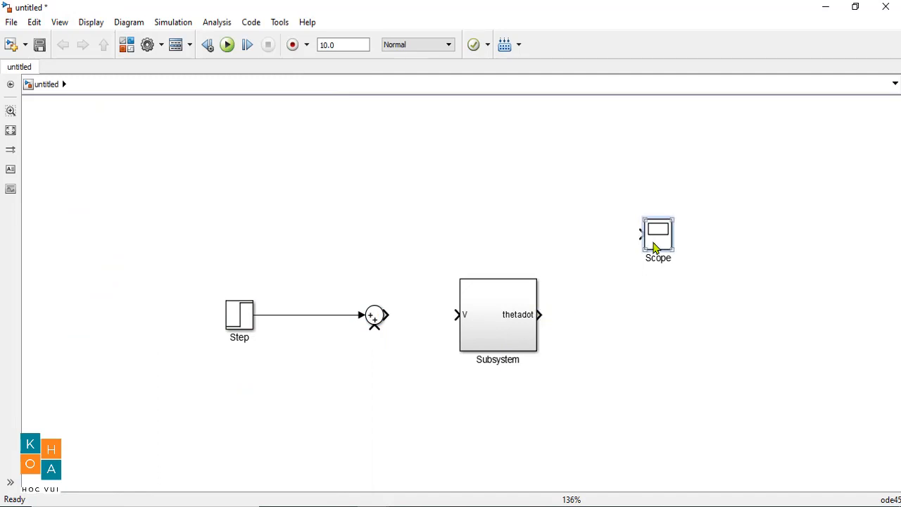
double_click(654, 246)
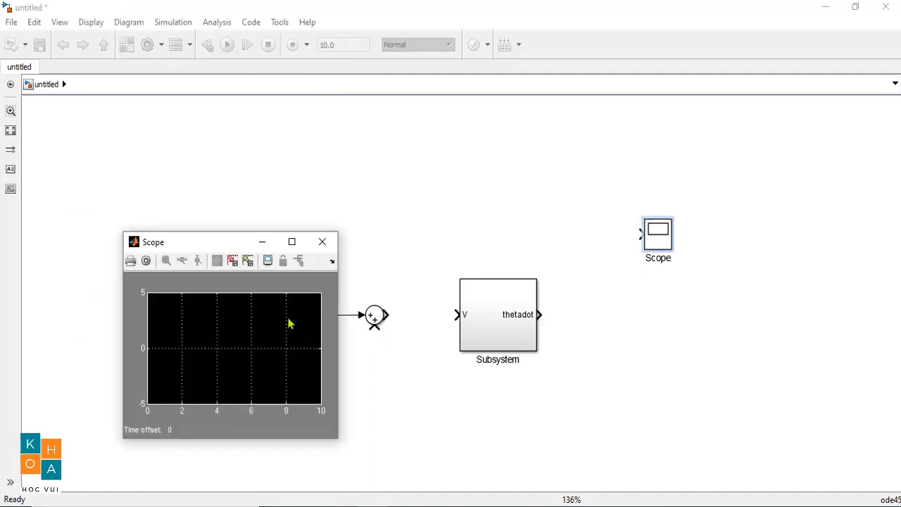
left_click(146, 262)
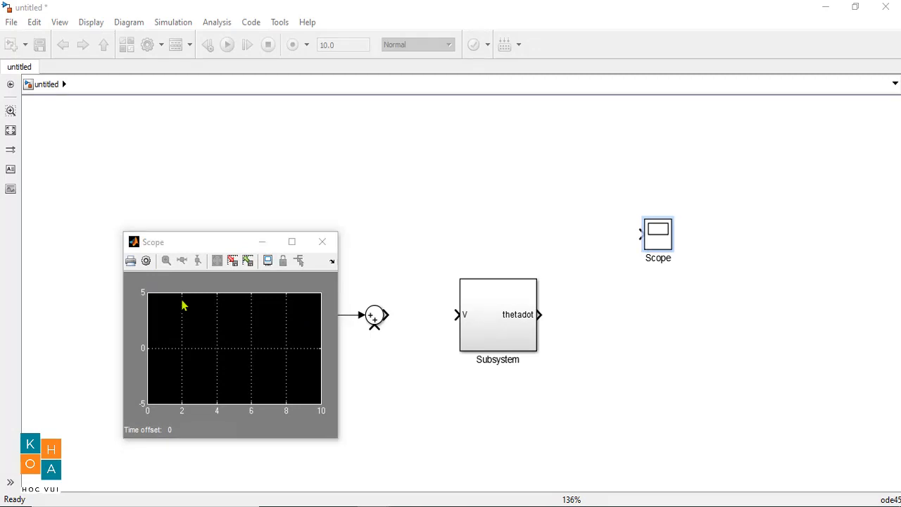
double_click(214, 333)
type("2")
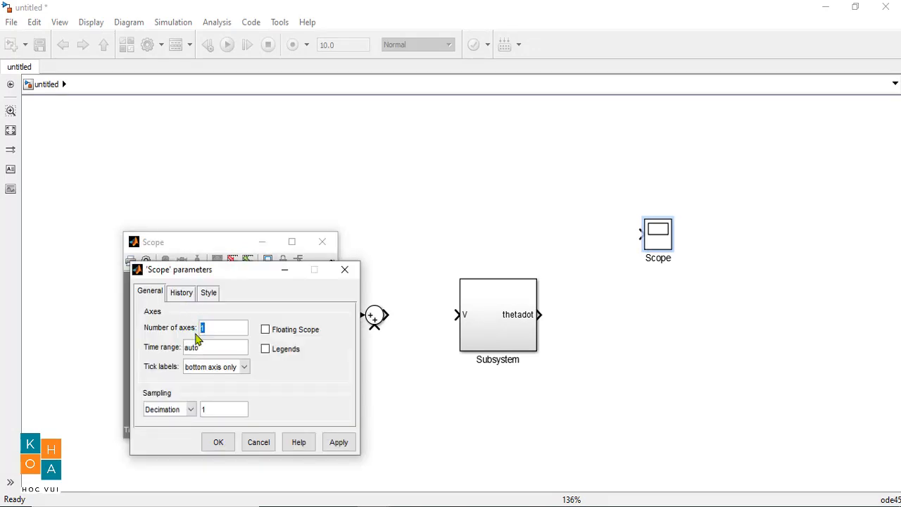
left_click(232, 442)
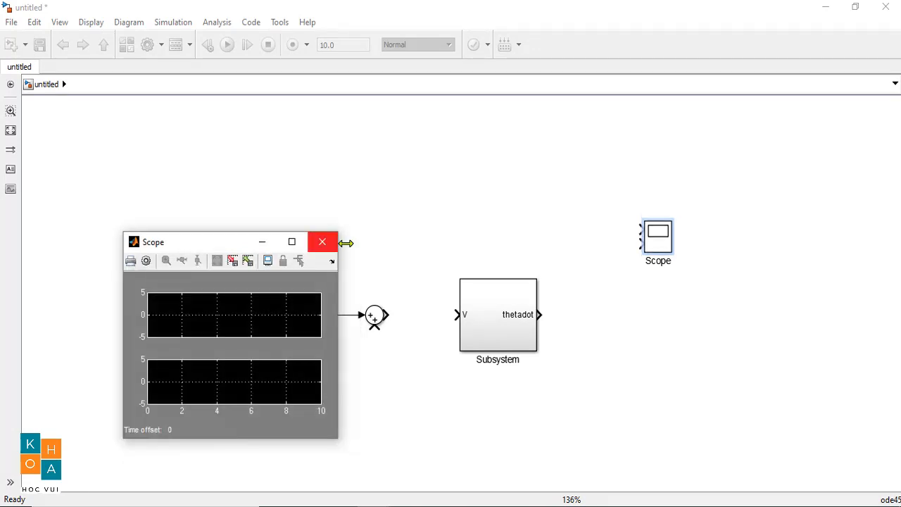
- Wire the Scope's two inputs to the Step line and the thetadot output, and connect the Sum output to the Subsystem's V input
left_click_drag(540, 315, 323, 312)
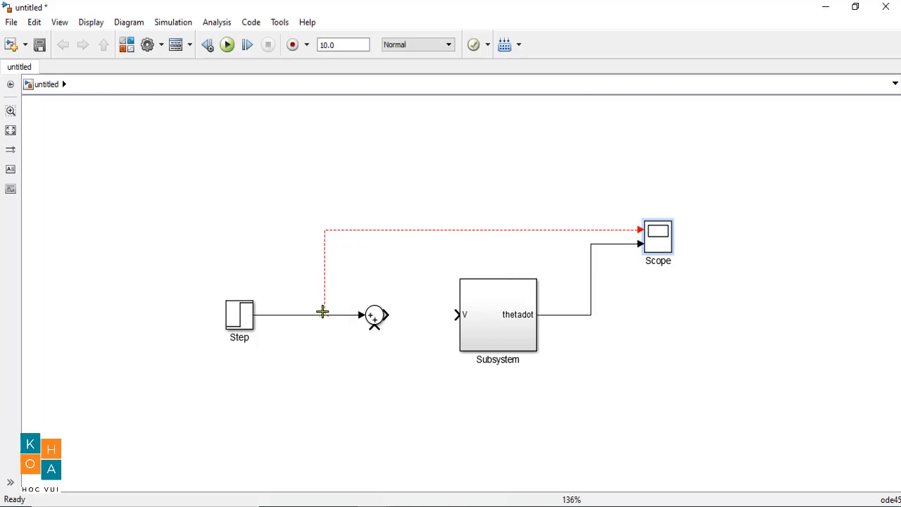
left_click(380, 318)
left_click_drag(384, 321, 456, 315)
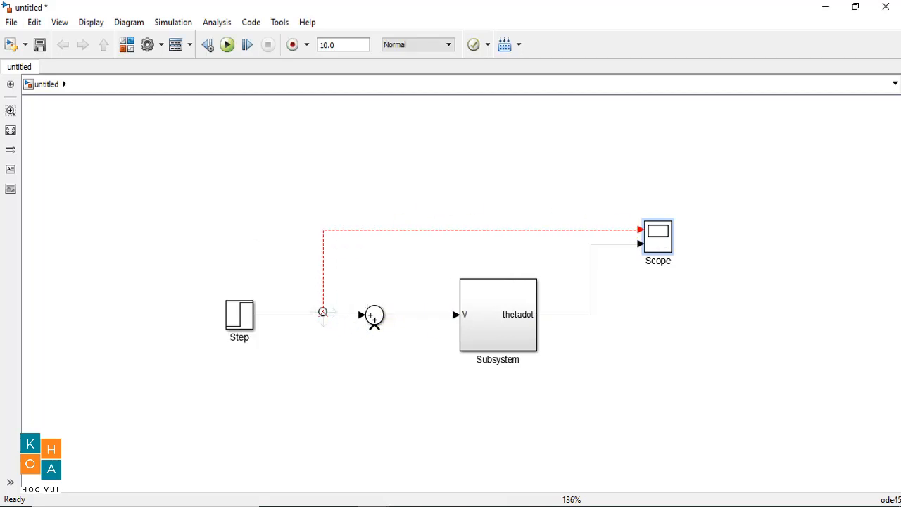
left_click_drag(321, 320, 324, 314)
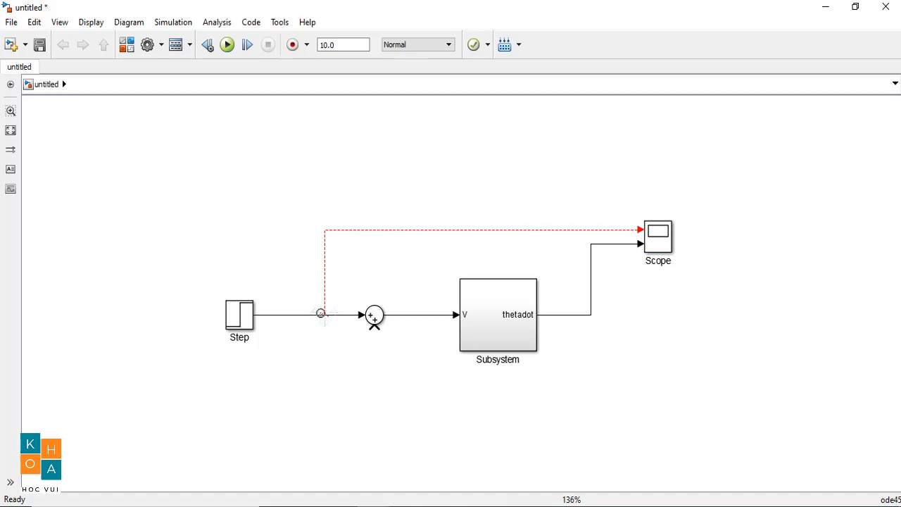
left_click(325, 314)
- Set the Sum block's list of signs to plus for the first input and minus for the second
left_click(367, 322)
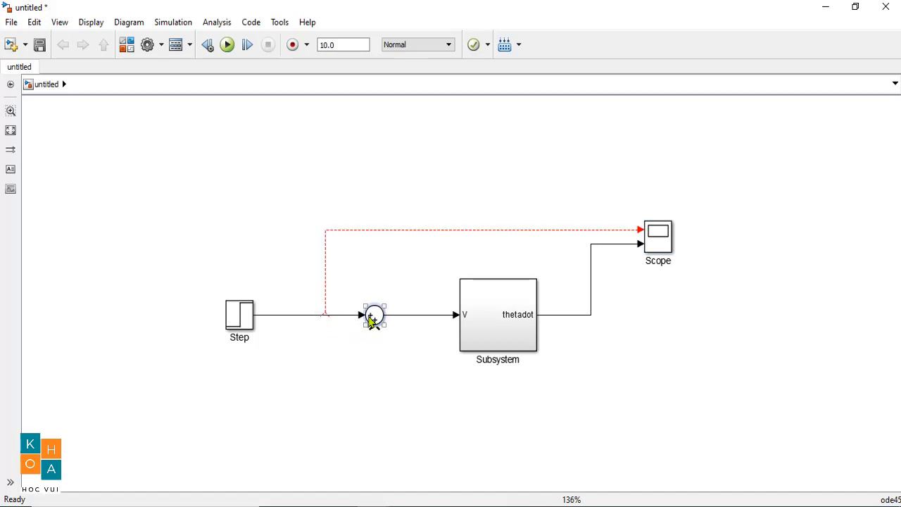
double_click(371, 321)
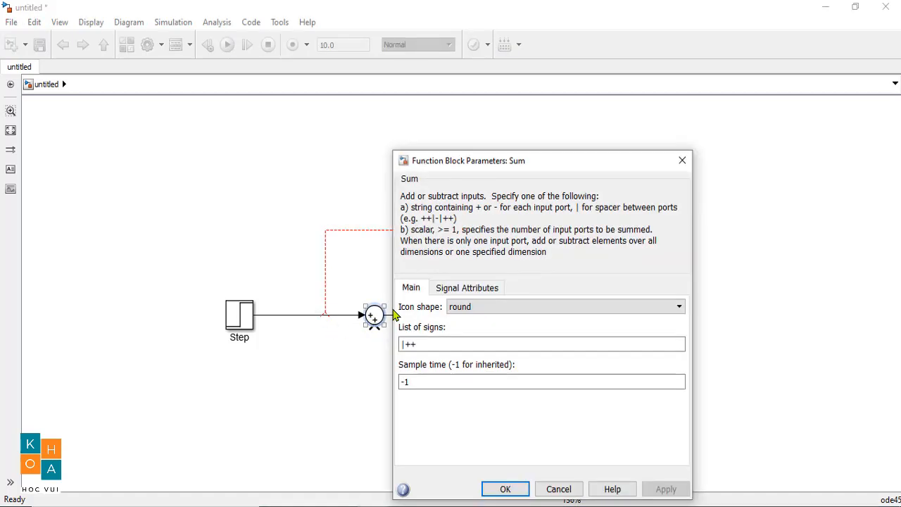
left_click(433, 341)
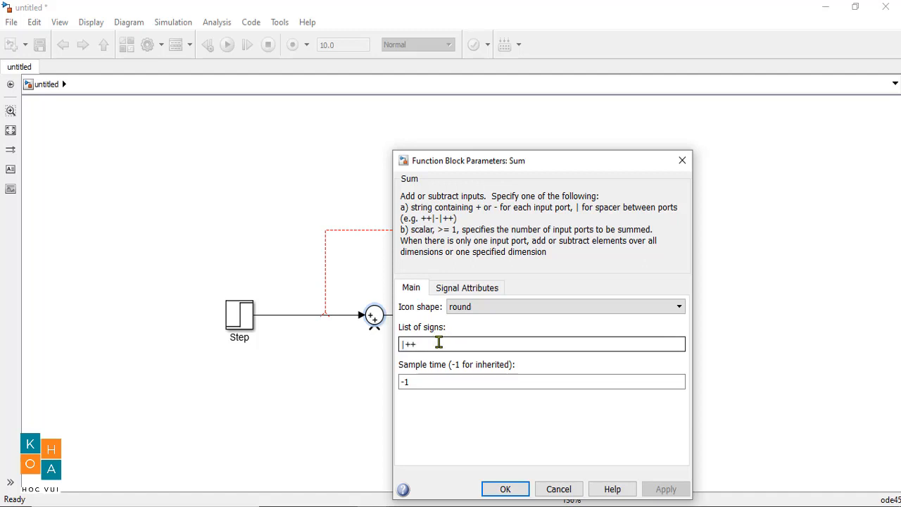
key("BackSpace")
type(",")
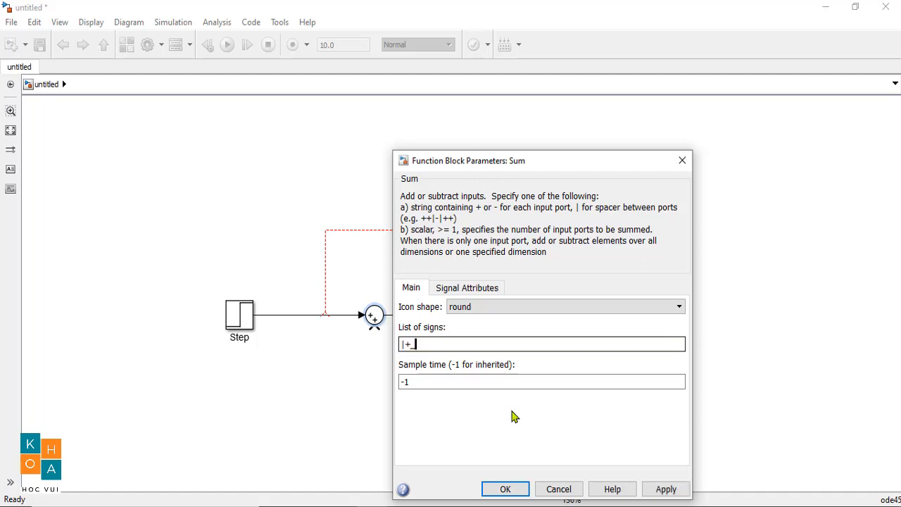
left_click(505, 490)
left_click(634, 347)
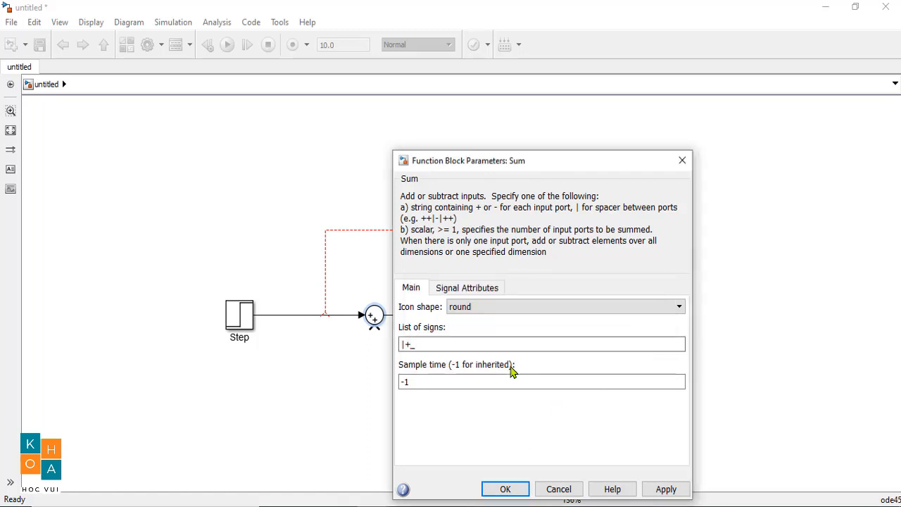
double_click(463, 345)
type("|+_")
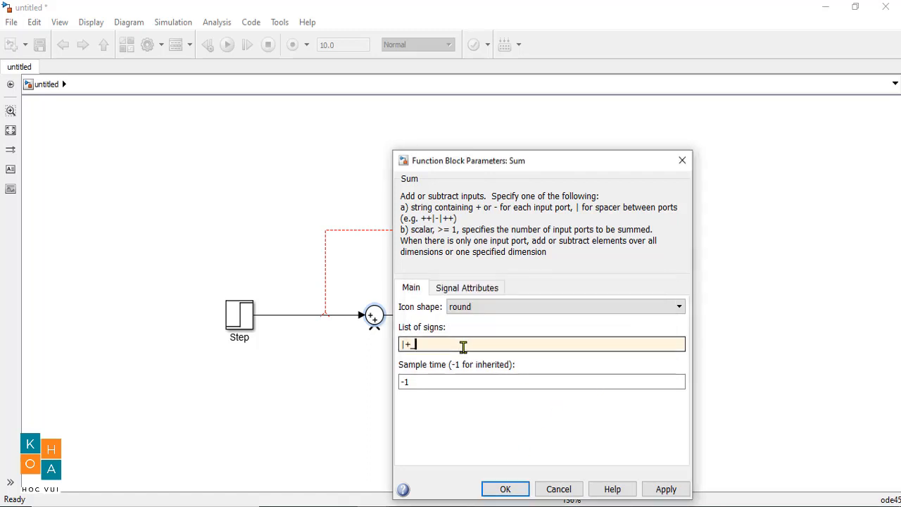
left_click(505, 489)
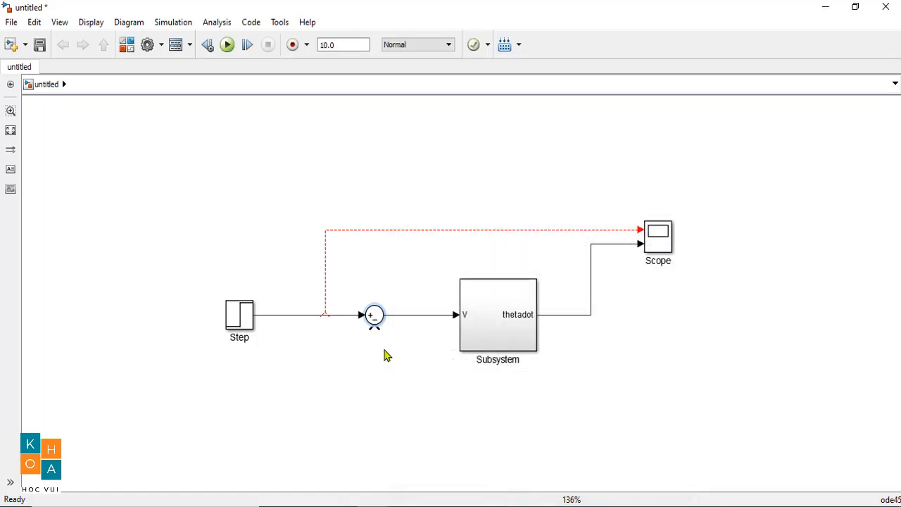
- Feed the thetadot signal back to the Sum block's negative input and join the Scope's loose upper line to the Step signal
mouse_move(374, 327)
left_mouse_down()
mouse_move(563, 405)
mouse_move(592, 314)
left_mouse_up()
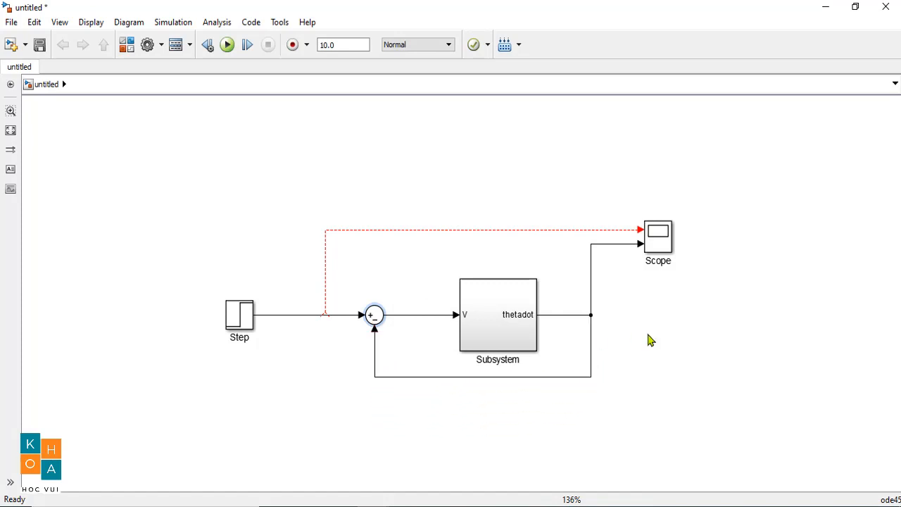
left_click_drag(325, 315, 326, 315)
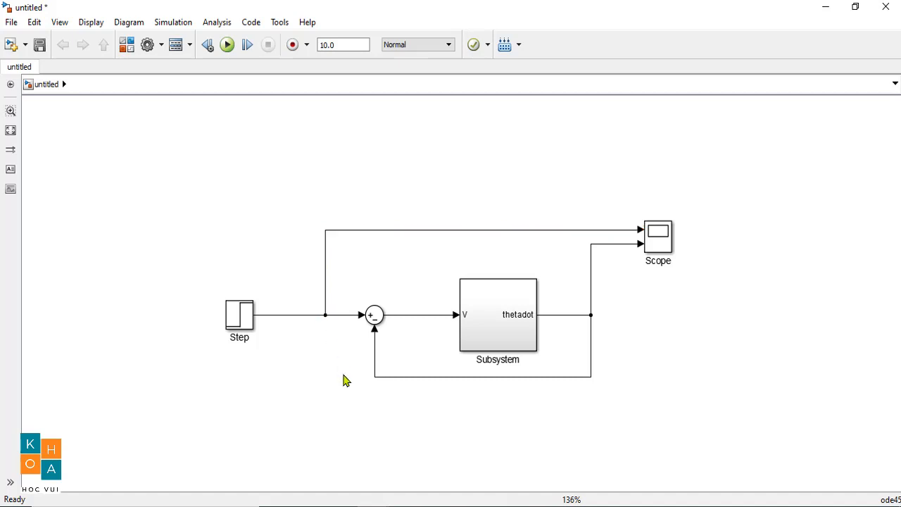
key("space")
scroll(370, 364, "down", 1)
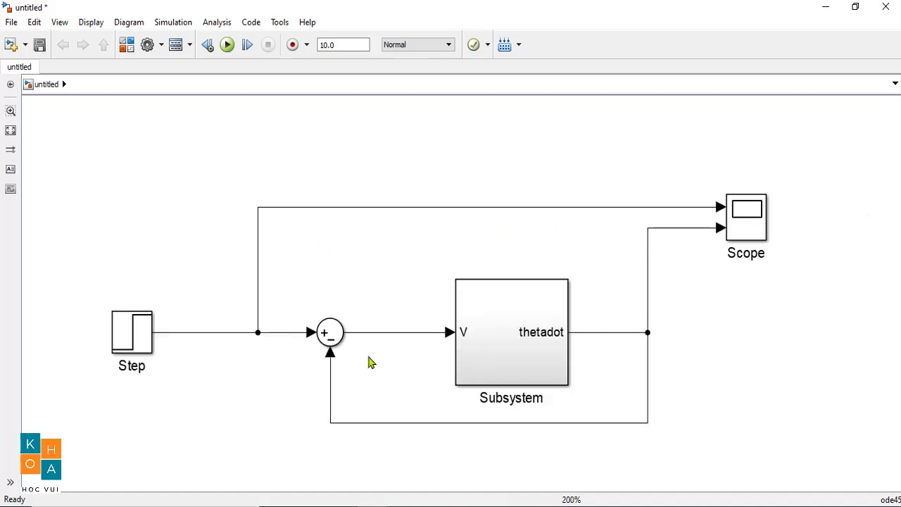
scroll(371, 362, "down", 1)
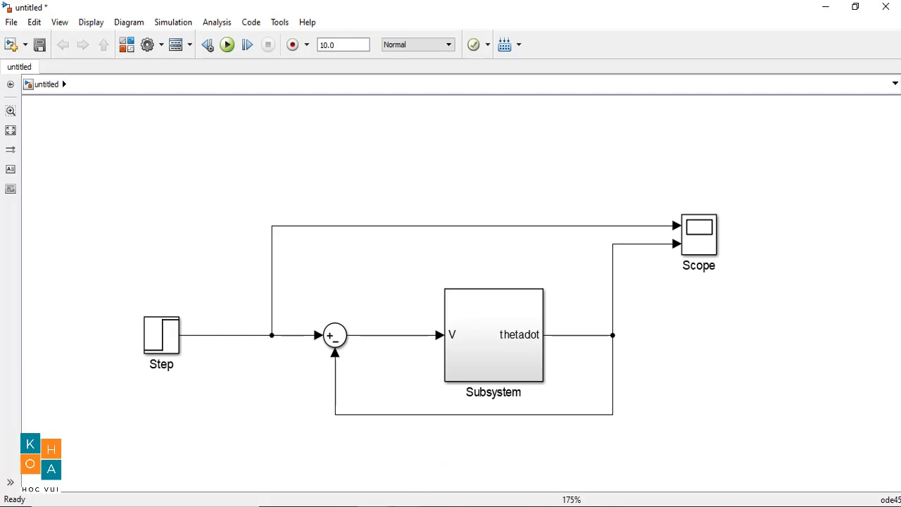
- Switch to the tutorial page in the browser and copy the parameter line J=0.01; b=0.1;K=0.01;R=1;L=0.5
left_click(303, 506)
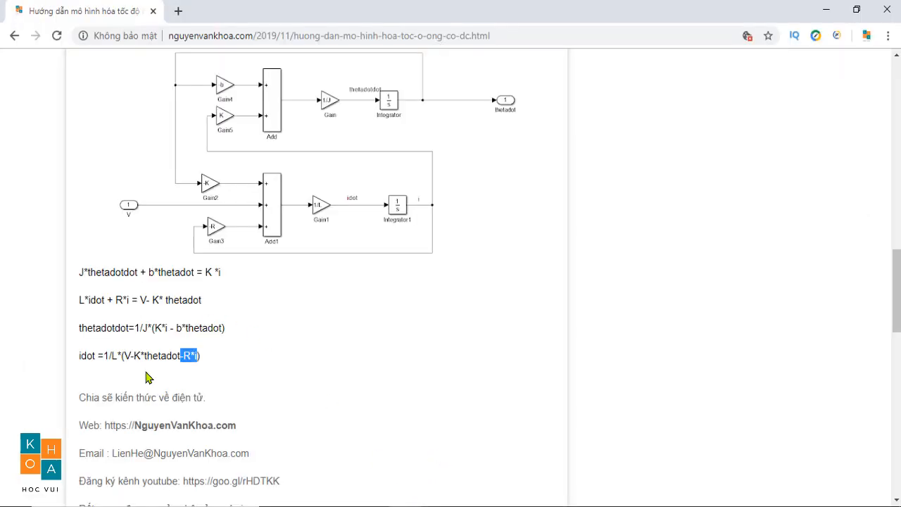
scroll(155, 373, "down", 3)
scroll(162, 359, "up", 1)
scroll(169, 352, "up", 1)
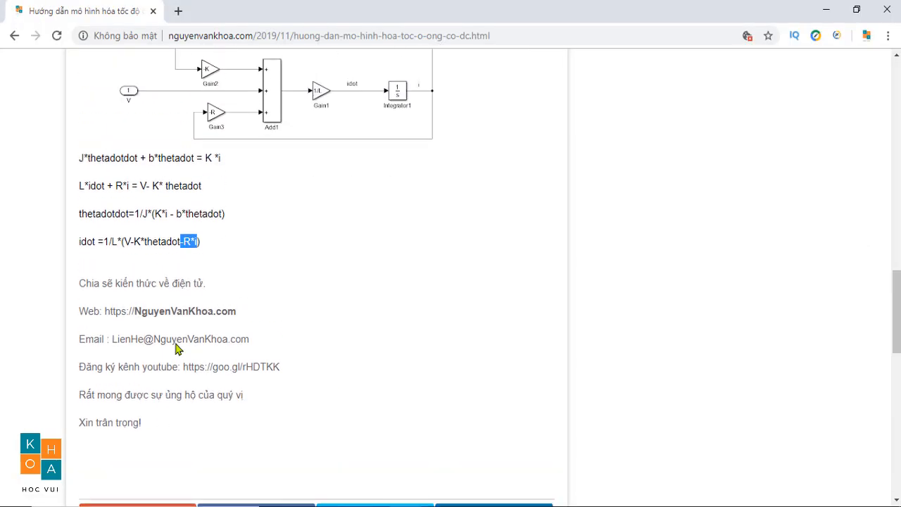
scroll(177, 346, "up", 4)
left_click_drag(79, 262, 219, 263)
right_click(205, 265)
left_click(239, 276)
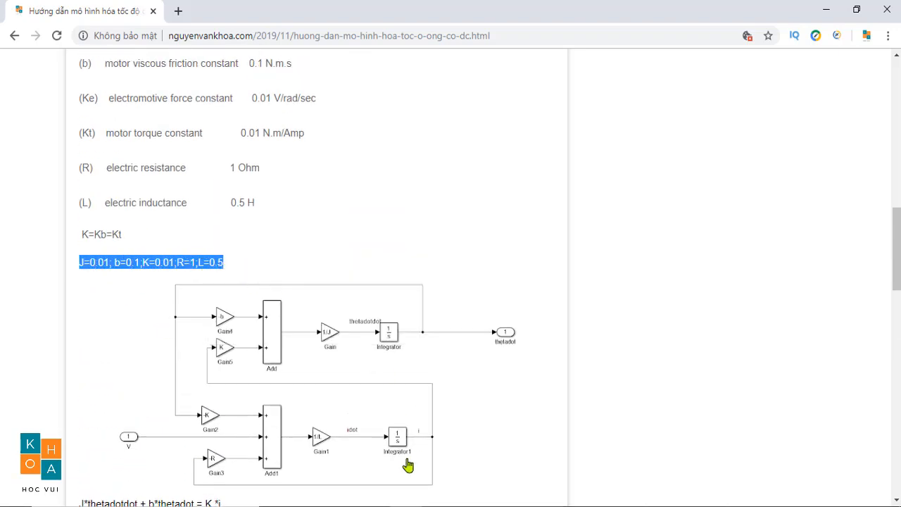
- Switch to MATLAB and run the copied line J=0.01; b=0.1;K=0.01;R=1;L=0.5 to define the motor parameters
left_click(251, 465)
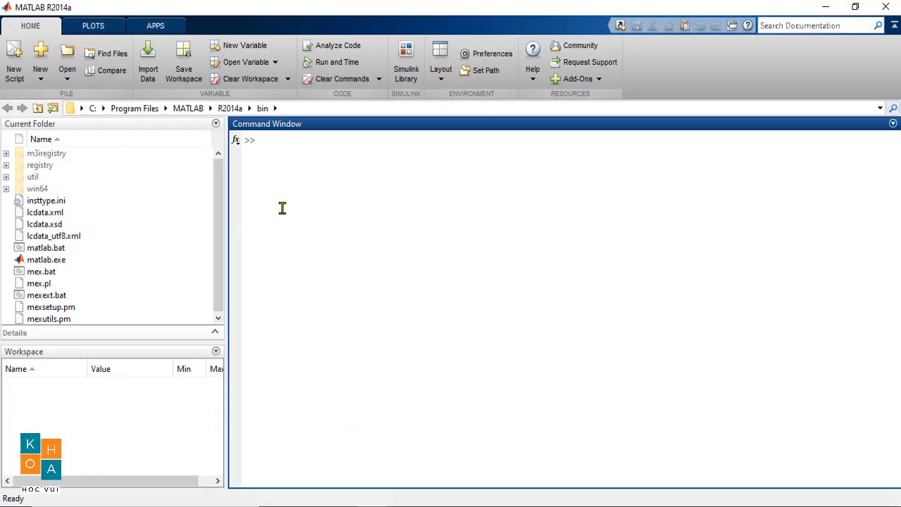
key("ctrl+v")
key("Return")
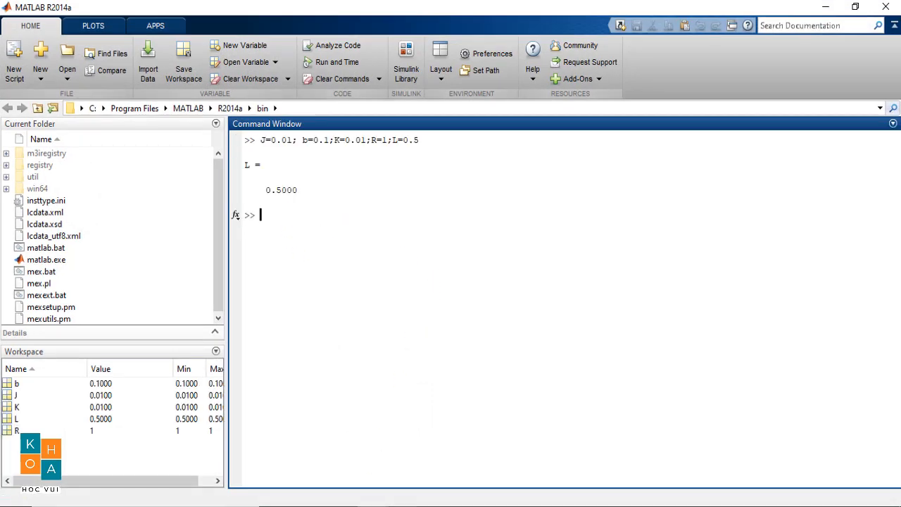
- Return to the Simulink model and delete the line between the Sum block and the Subsystem's V input
mouse_move(411, 501)
left_click(412, 482)
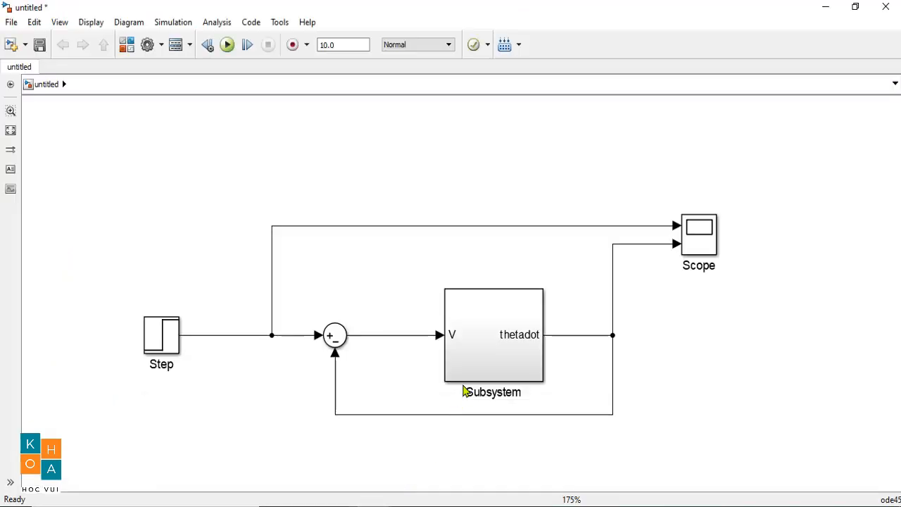
left_click(394, 336)
key("Delete")
- Search the Simulink block library for pid to find the PID Controller block
left_click(127, 44)
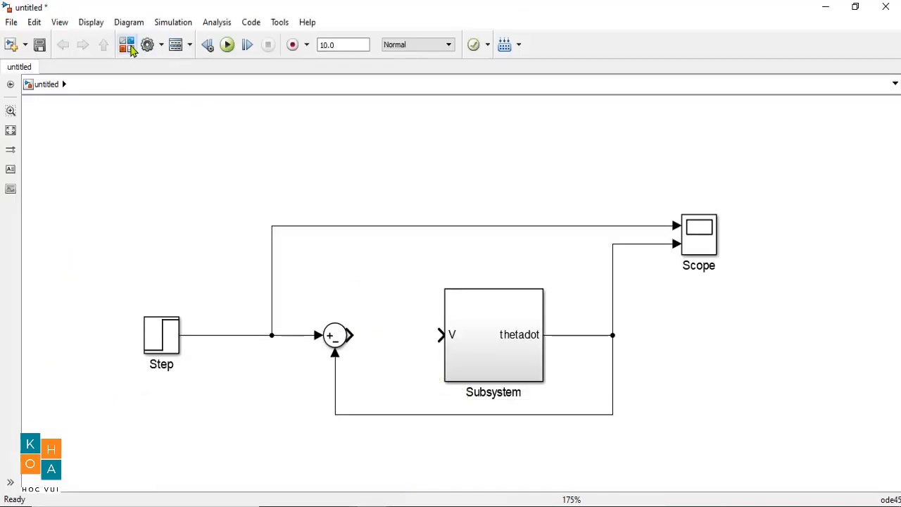
left_click(115, 46)
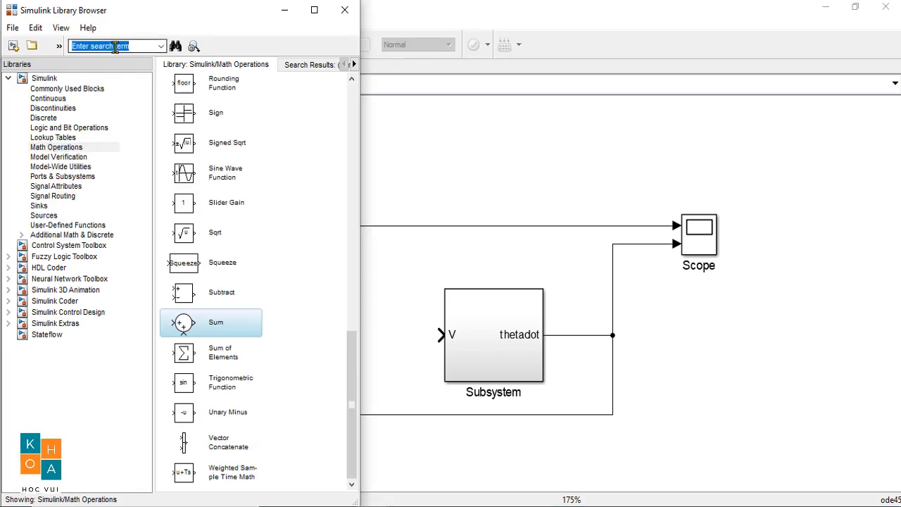
type("pid")
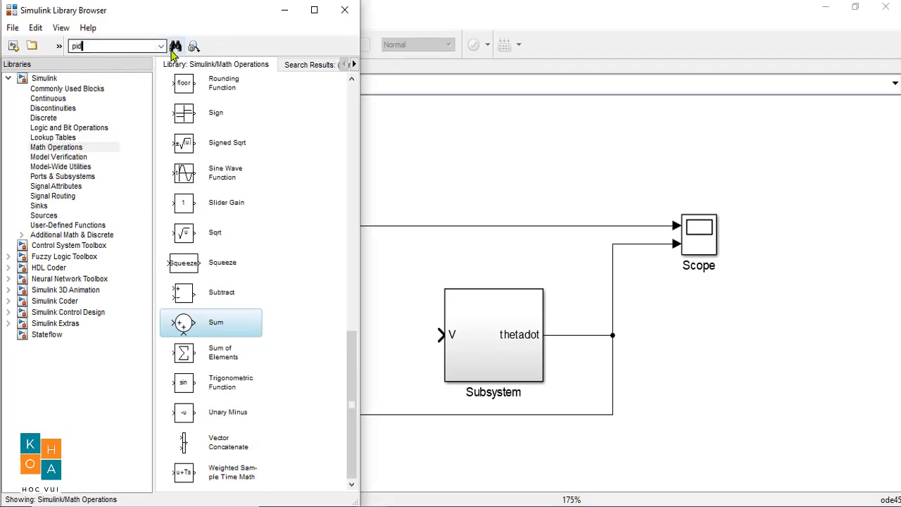
left_click(175, 46)
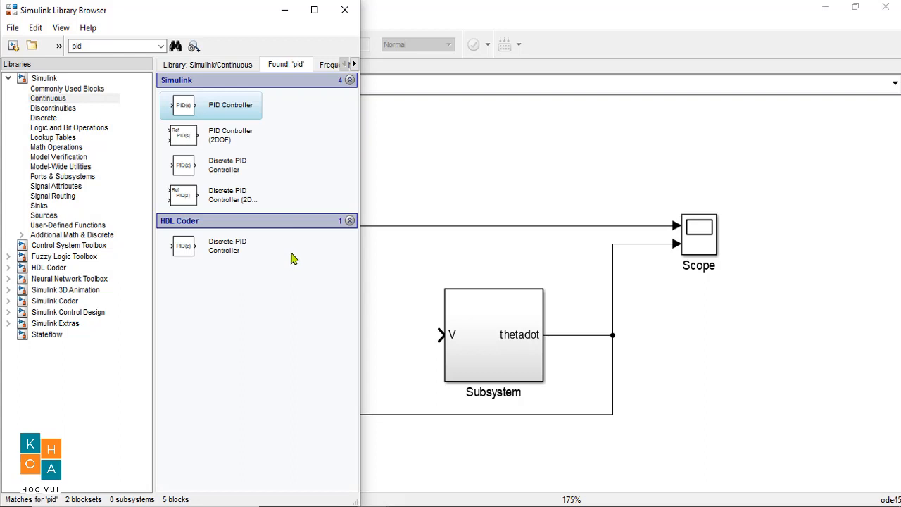
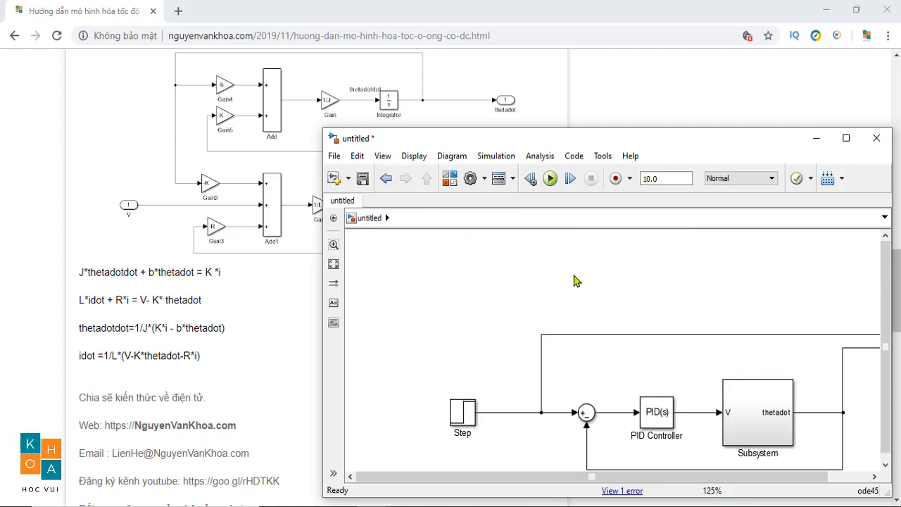
- Fit the closed-loop model with the PID Controller to the full window, run the simulation and inspect the Scope plots enlarged
left_click(846, 137)
key("space")
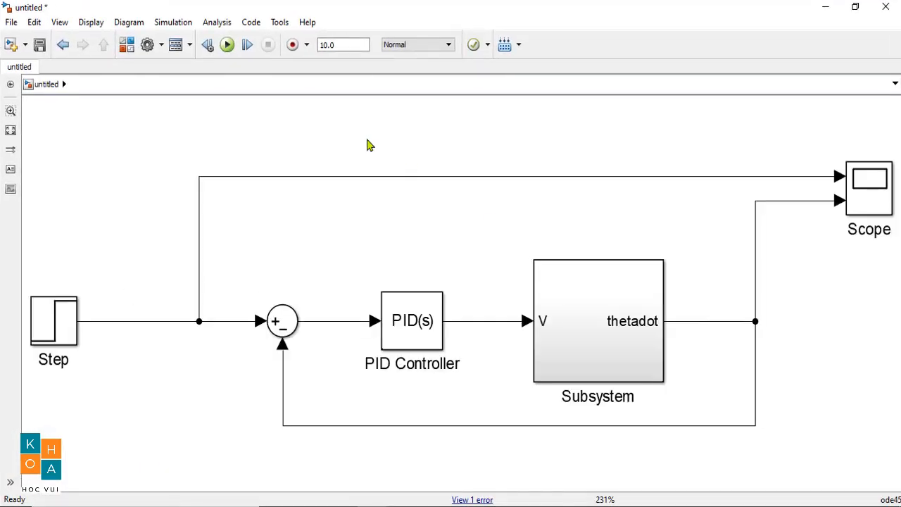
left_click(226, 45)
double_click(859, 196)
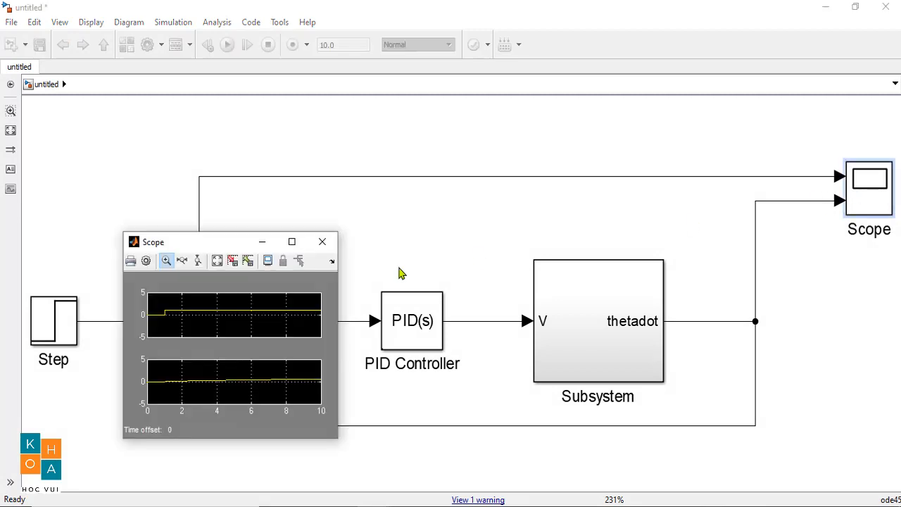
left_click(292, 243)
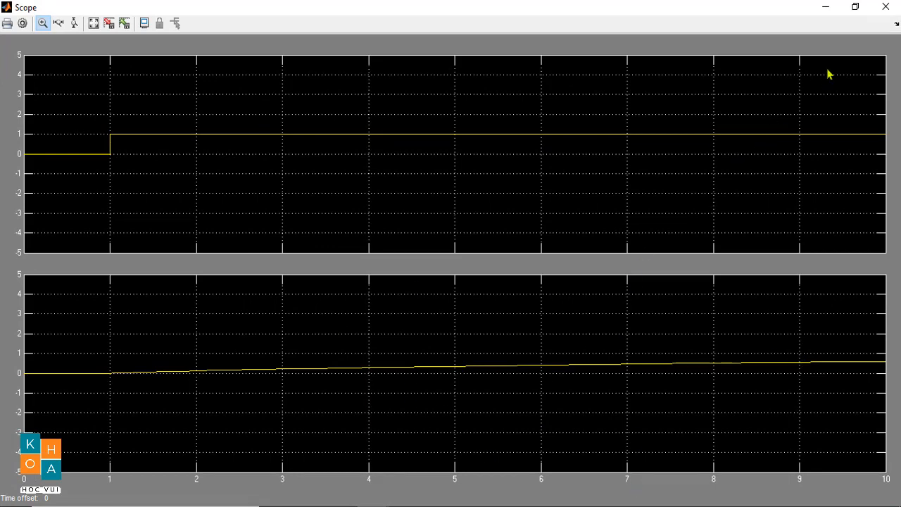
left_click(855, 7)
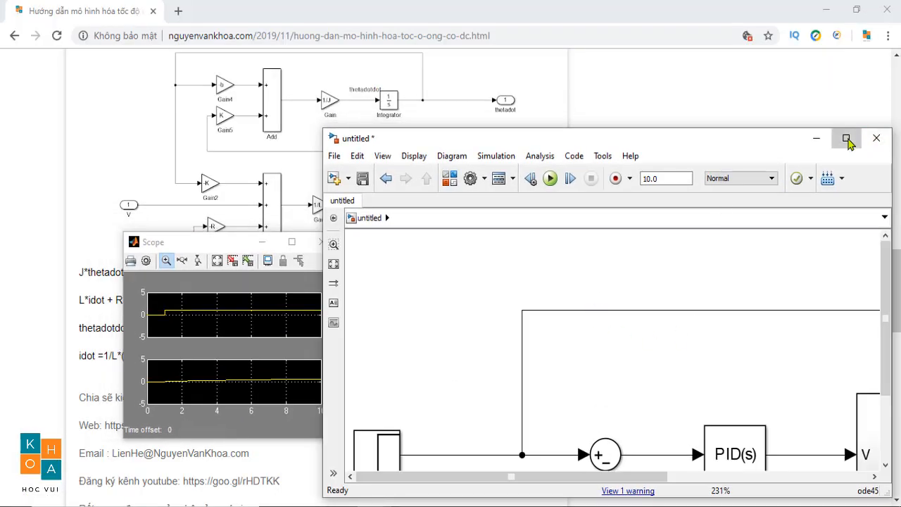
- Open the PID Controller block's parameters from the model and launch the PID Tuner in a full-size window
left_click(848, 141)
left_click(406, 338)
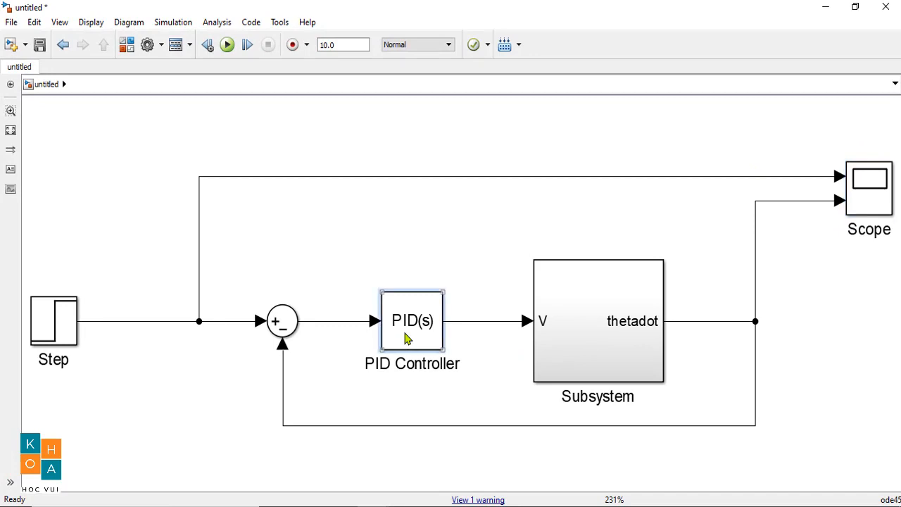
double_click(407, 338)
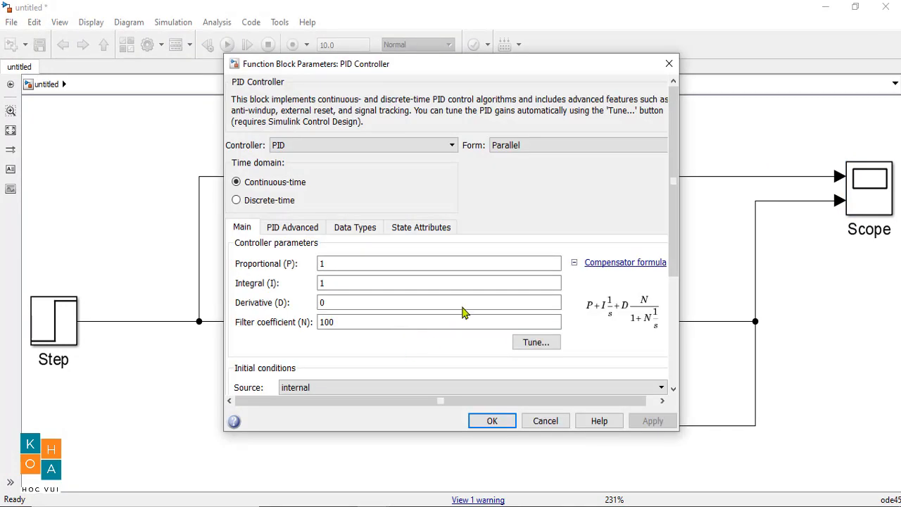
left_click(541, 347)
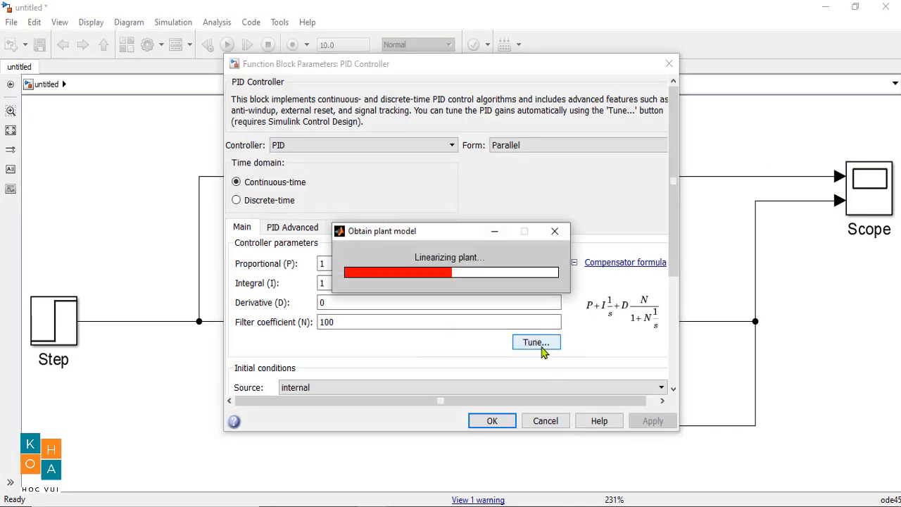
scroll(542, 352, "down", 3)
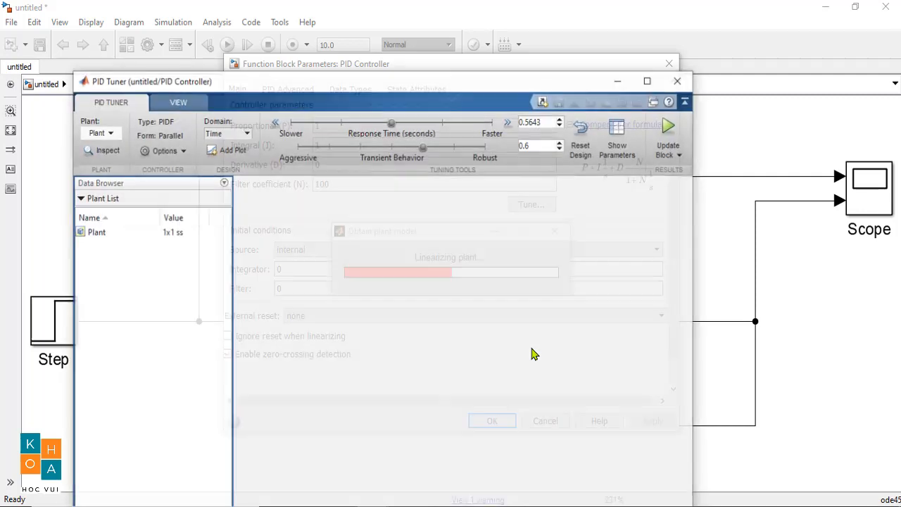
left_click(652, 80)
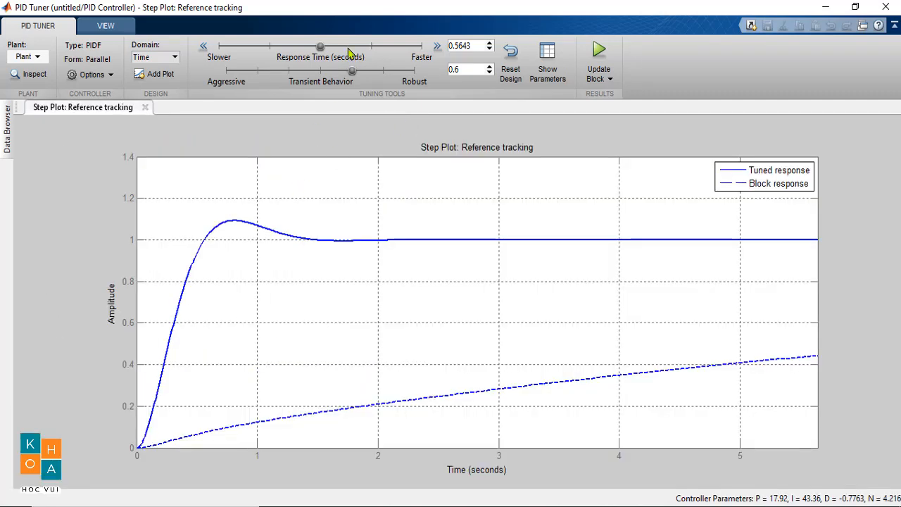
- Tune the step response to a response time of 0.8943 seconds and a transient behavior of 0.9
left_click_drag(321, 47, 391, 72)
mouse_move(337, 45)
left_mouse_down()
mouse_move(367, 46)
mouse_move(349, 46)
left_mouse_up()
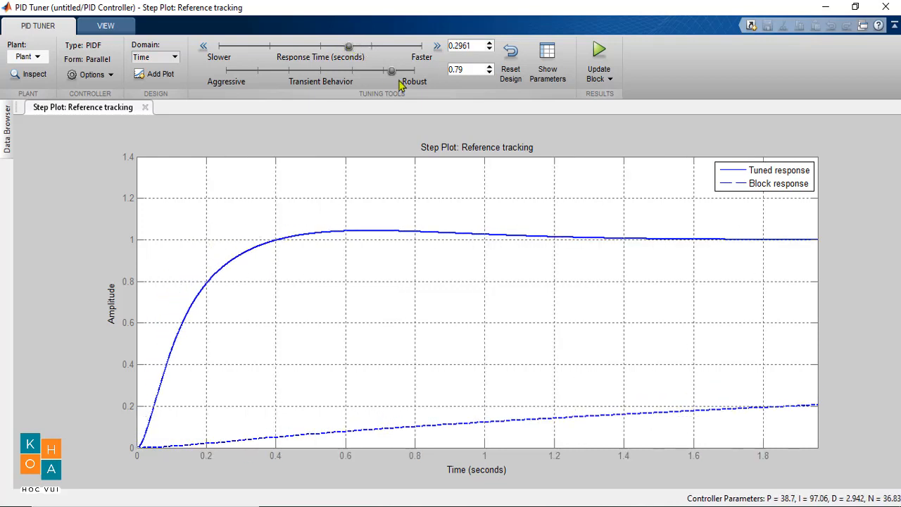
left_click_drag(393, 72, 415, 72)
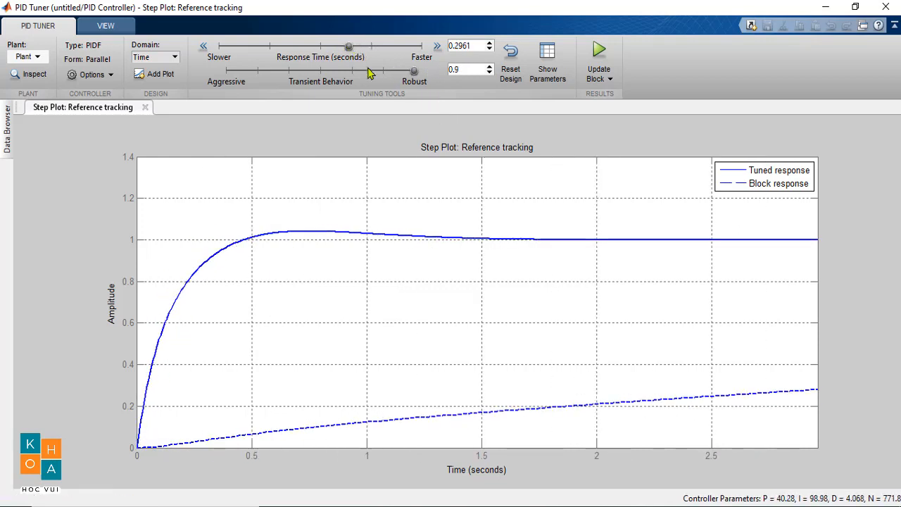
left_click_drag(347, 46, 300, 48)
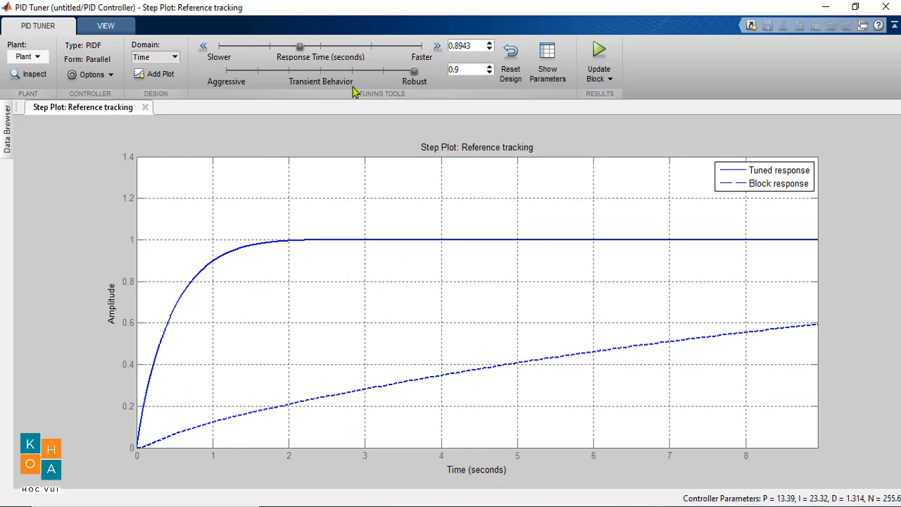
- Apply the tuned gains to the PID Controller block, close the PID Tuner and accept the block parameters
left_click(595, 77)
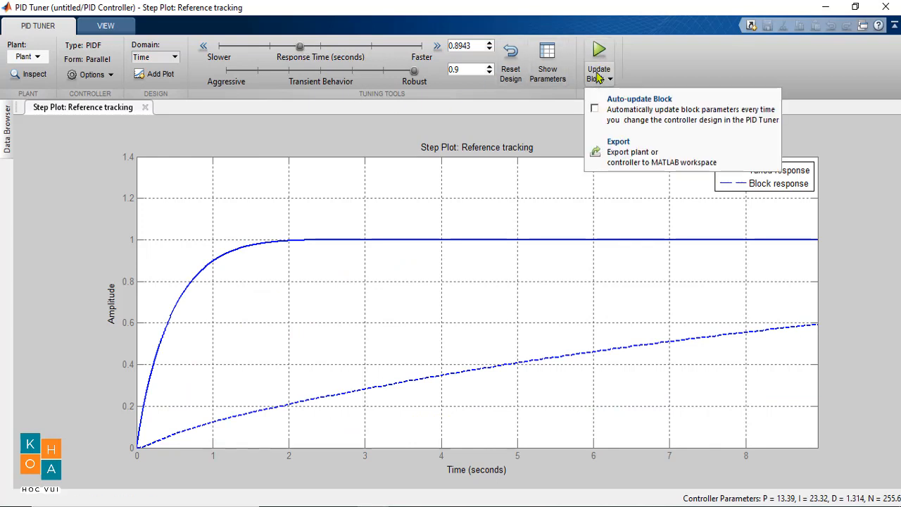
left_click(597, 52)
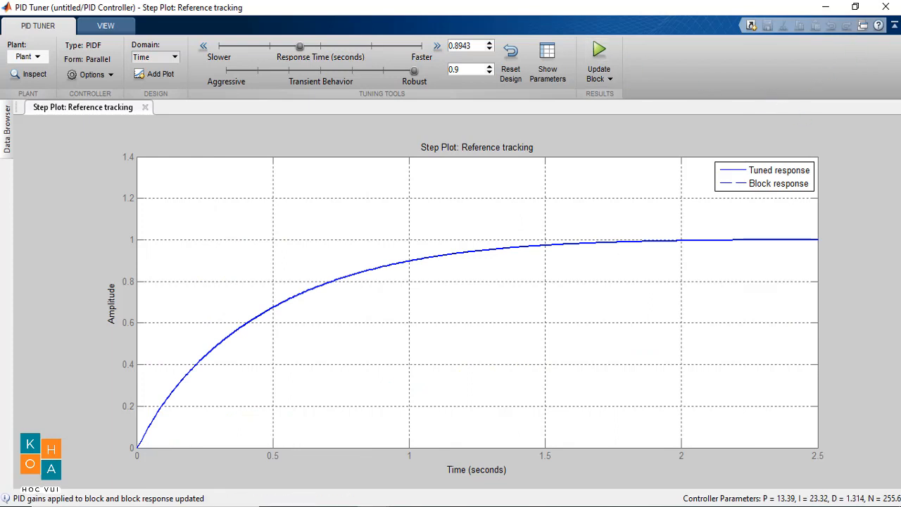
left_click(886, 9)
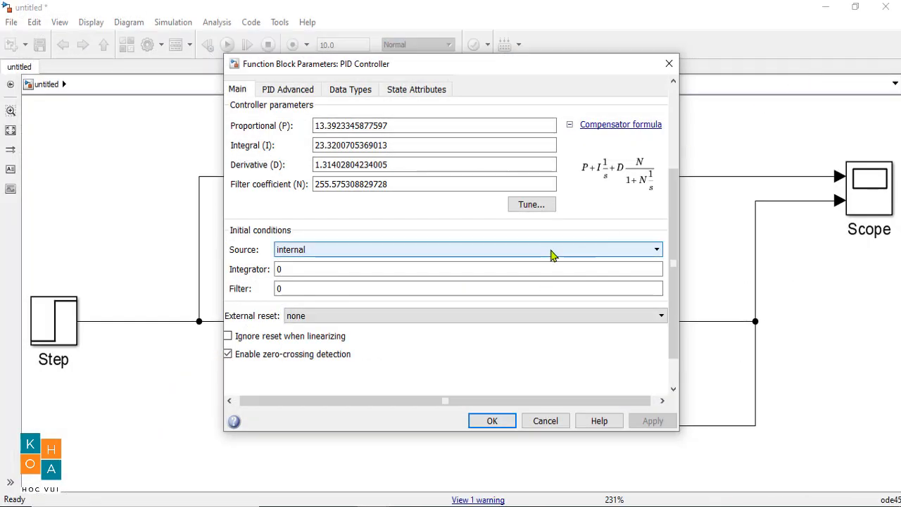
left_click(492, 421)
- Run the simulation with the tuned gains and inspect the enlarged Scope plots with their axes autoscaled
left_click(227, 44)
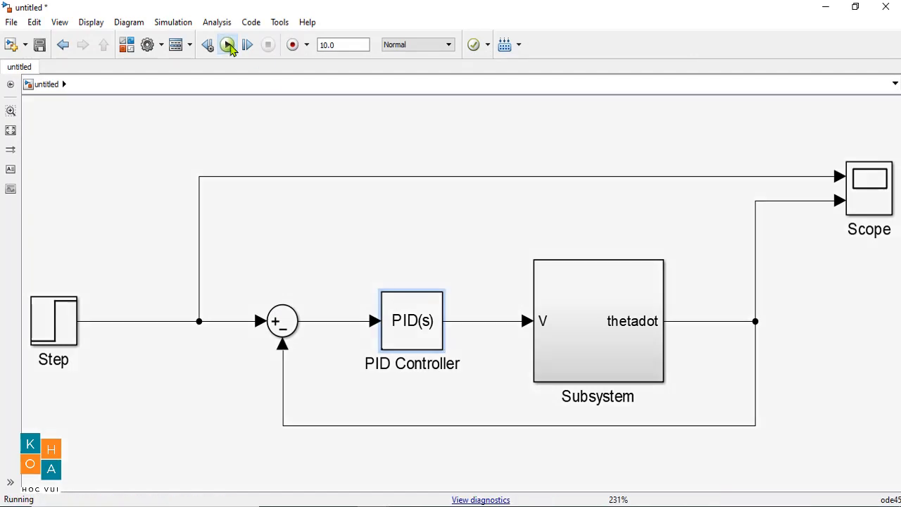
left_click(868, 195)
double_click(869, 194)
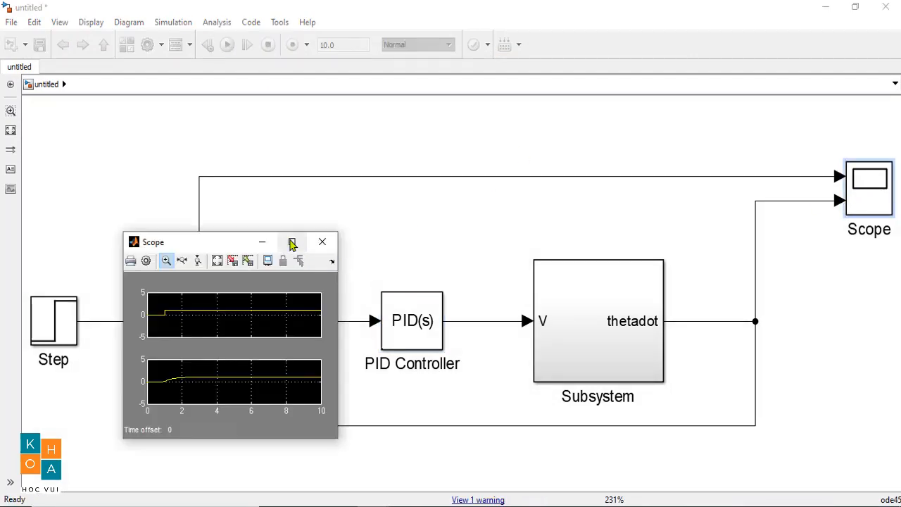
left_click(292, 239)
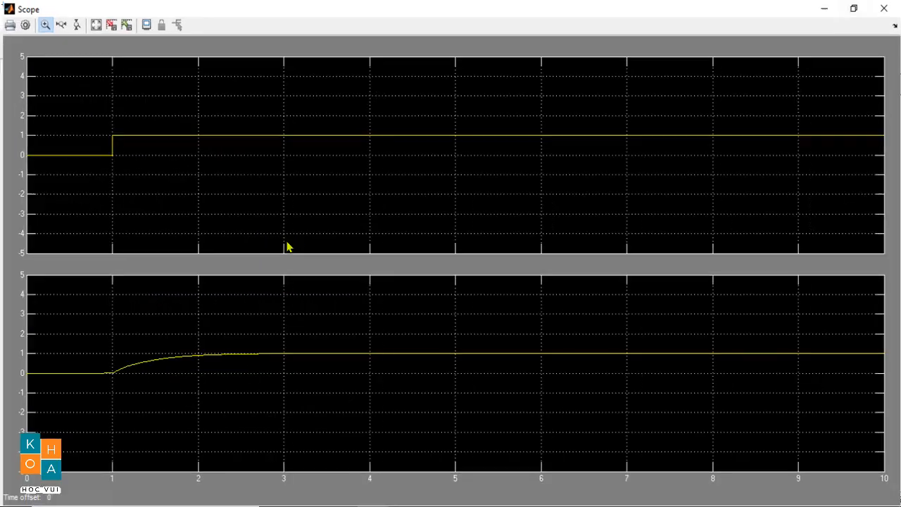
left_click(94, 25)
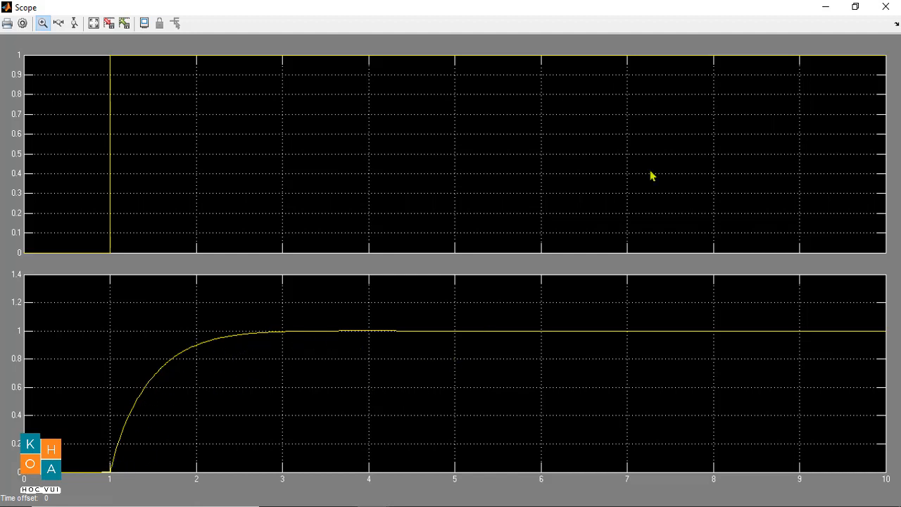
left_click(884, 9)
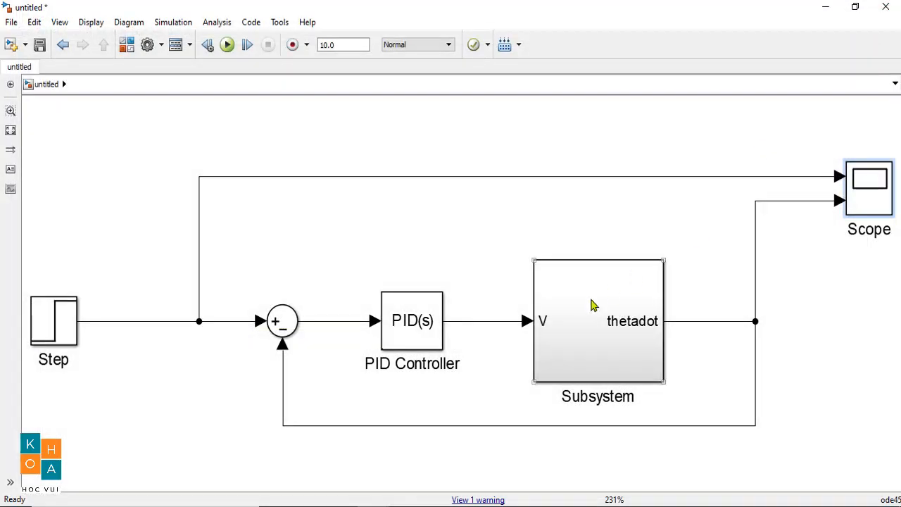
- Set the simulation stop time to 50, run the model and check the Scope plots
double_click(331, 45)
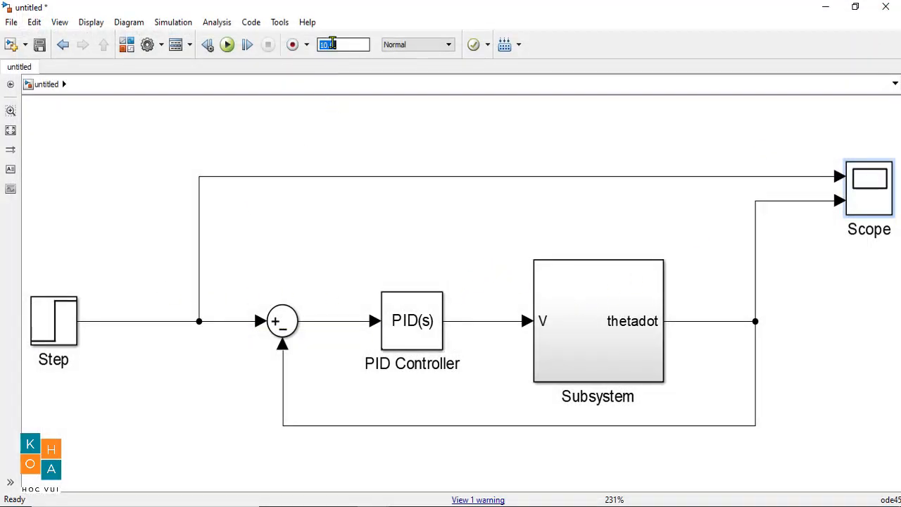
type("50")
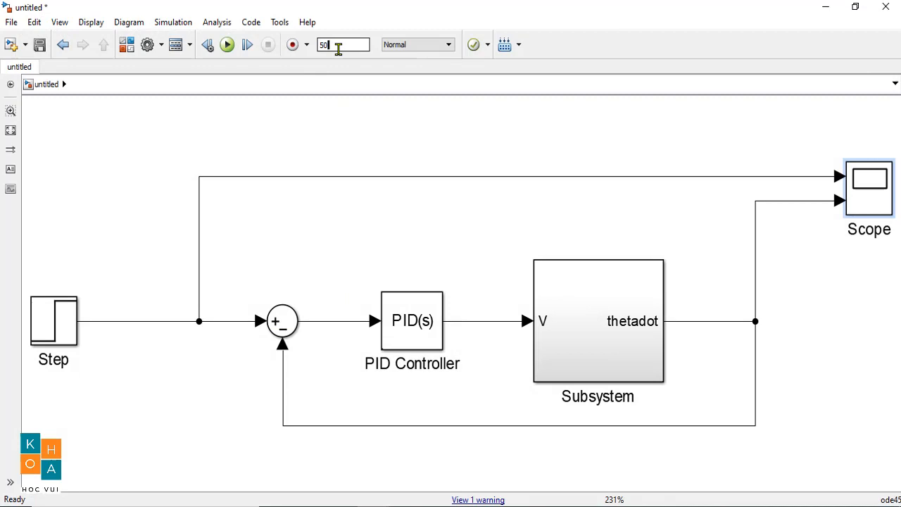
left_click(227, 44)
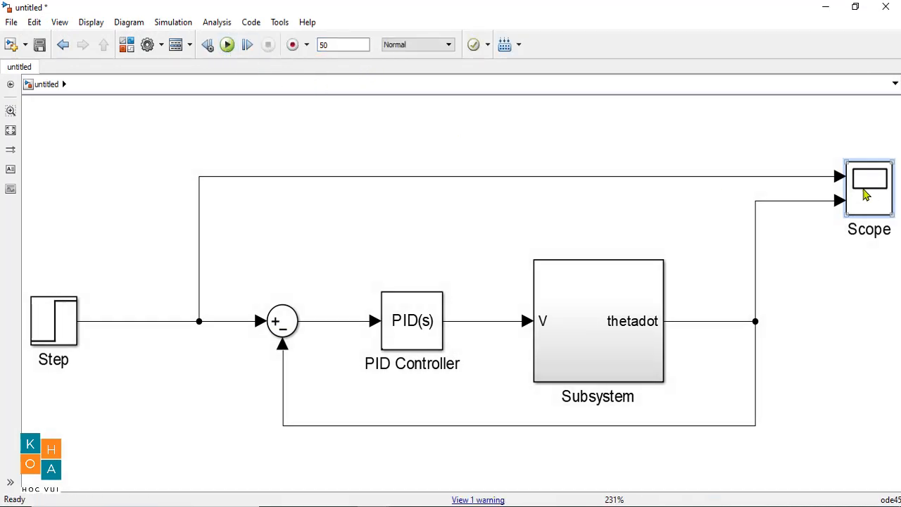
double_click(867, 195)
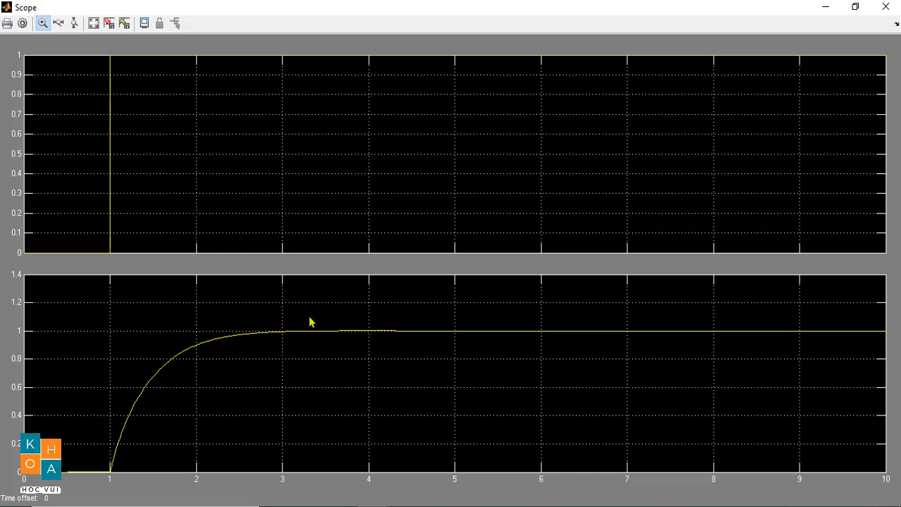
left_click(886, 6)
- Replace the Step block with a Sine Wave block from the Sources library, attached to the Sum block's input line
left_click(60, 333)
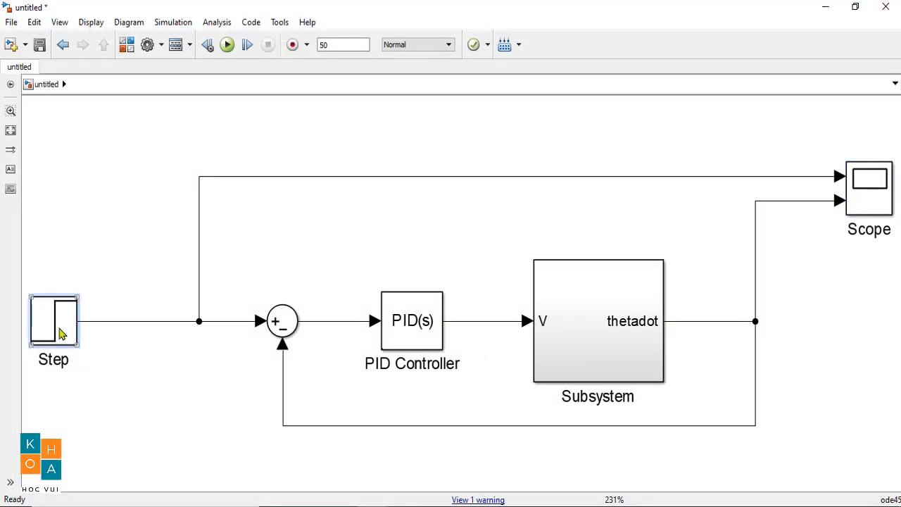
key("Delete")
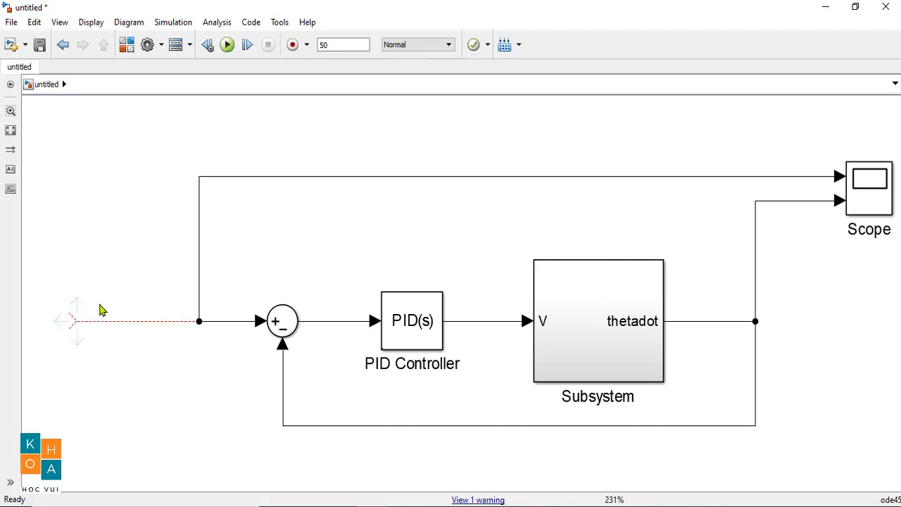
left_click(126, 44)
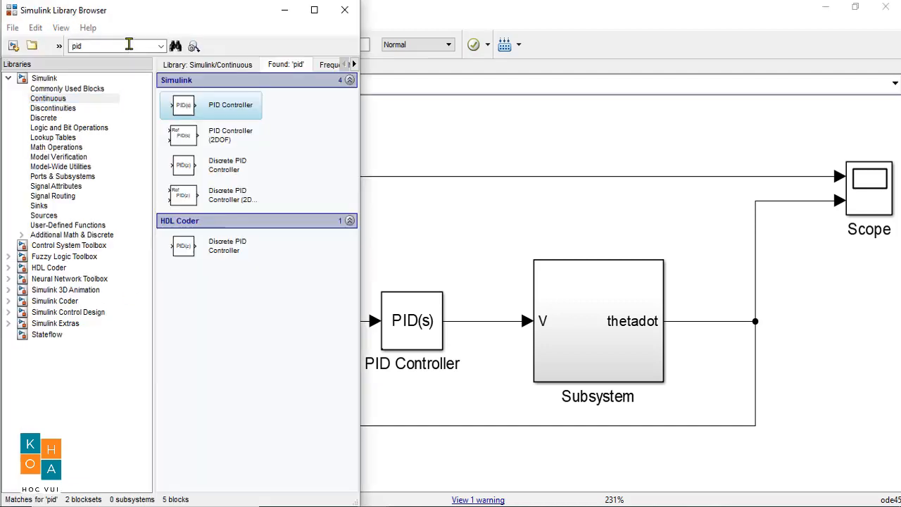
left_click(39, 206)
left_click(44, 217)
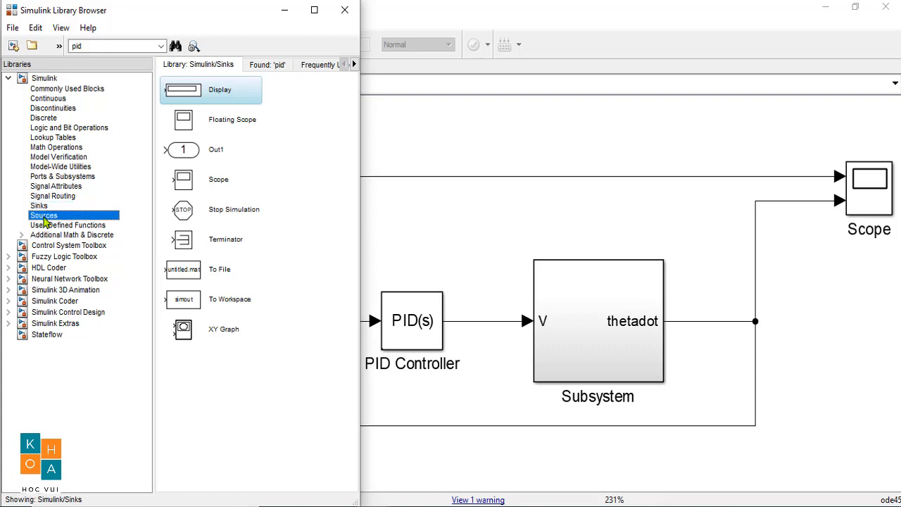
scroll(243, 413, "down", 3)
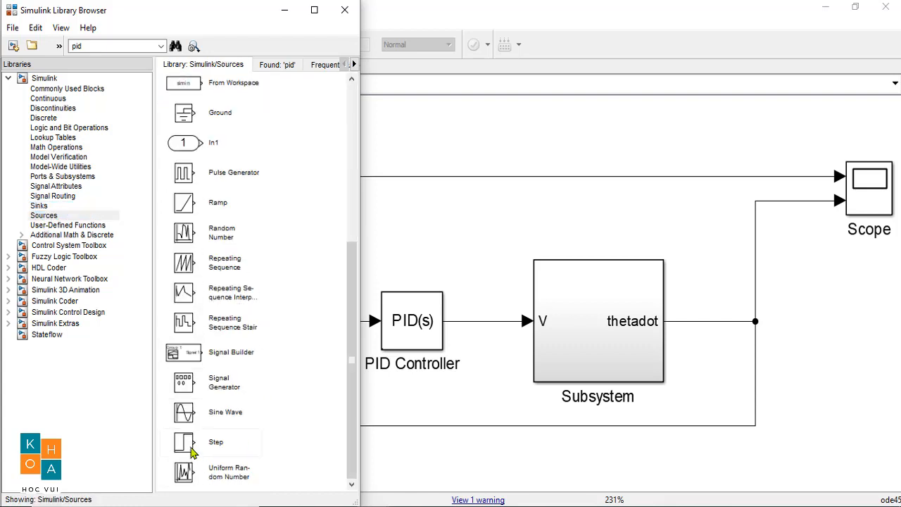
left_click_drag(180, 416, 70, 324)
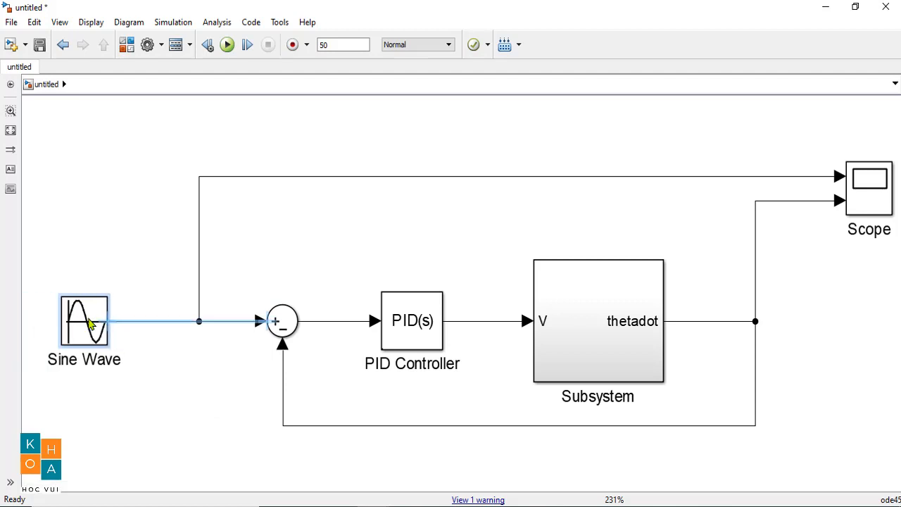
- Run the simulation with the Sine Wave input and inspect both Scope plots with their axes autoscaled
left_click(176, 404)
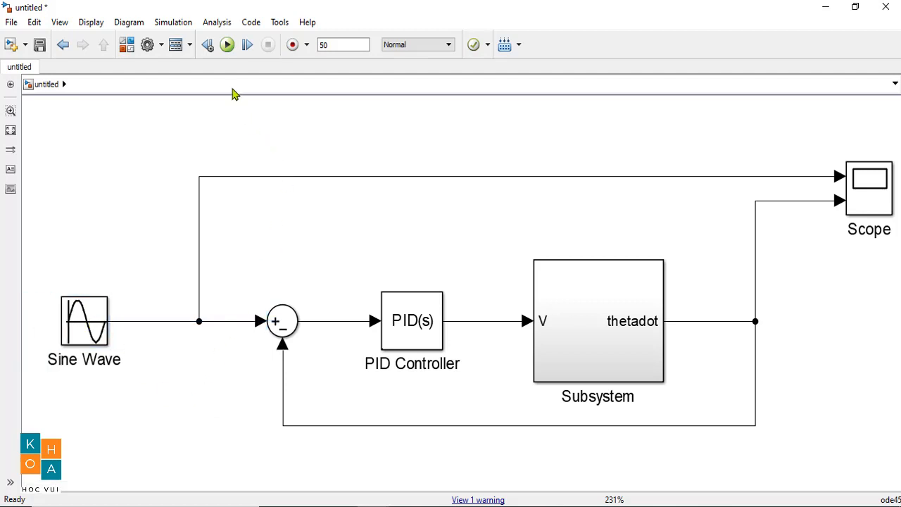
left_click(226, 44)
double_click(859, 204)
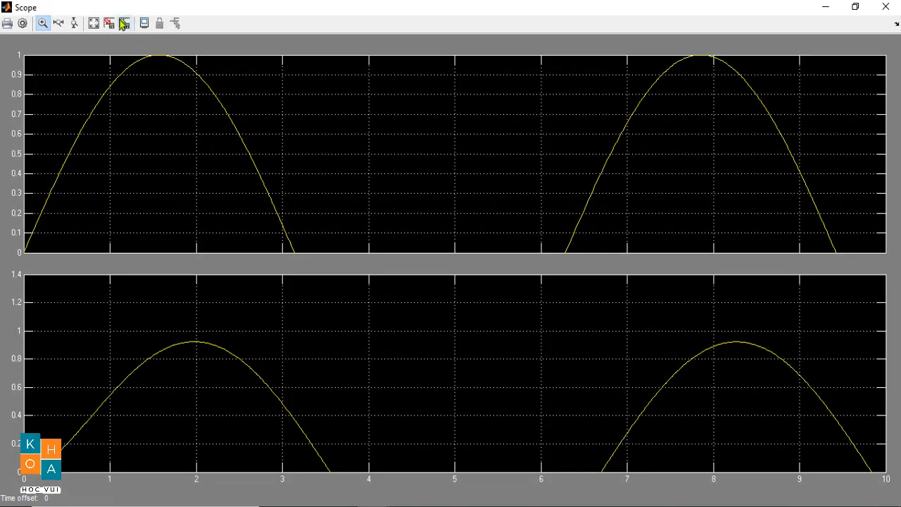
left_click(94, 25)
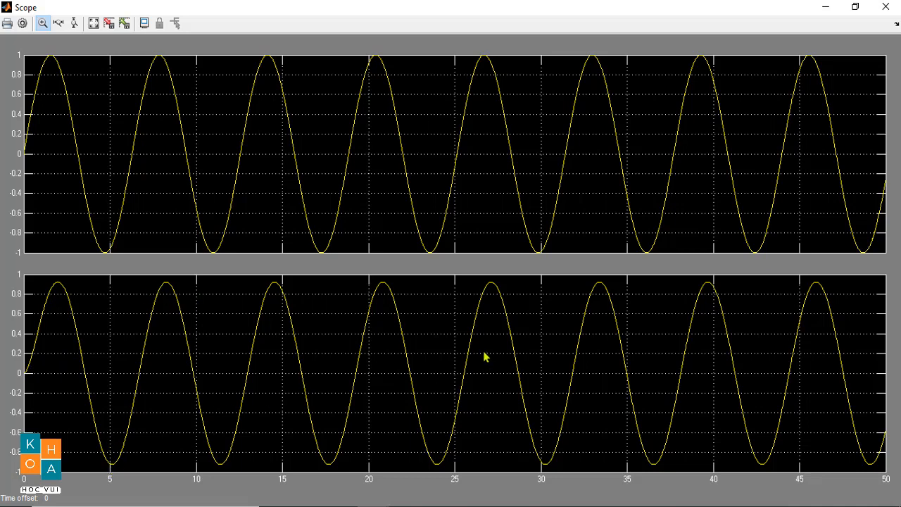
left_click(885, 7)
double_click(867, 201)
left_click(885, 13)
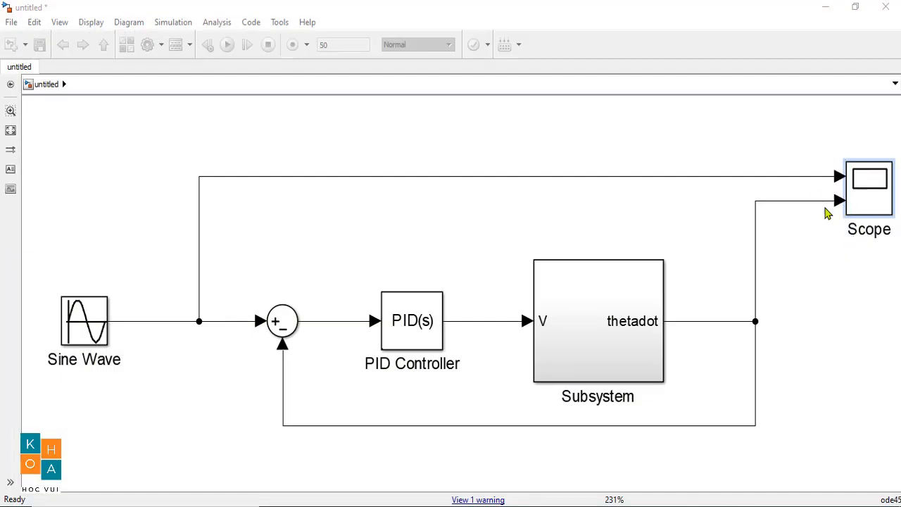
- Detach the reference line and the thetadot feedback line from the two Scope inputs
left_click(810, 203)
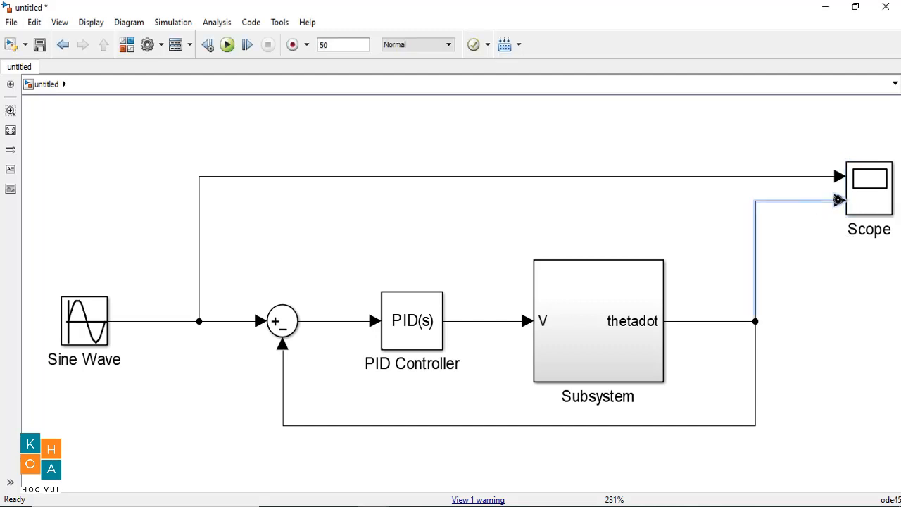
left_click_drag(838, 203, 765, 201)
left_click(838, 177)
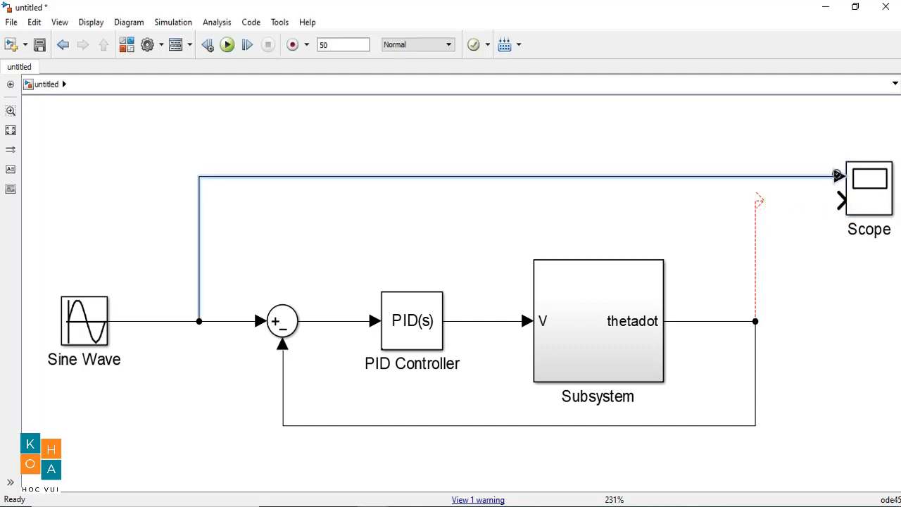
left_click_drag(837, 176, 766, 182)
- Set the Scope's number of axes to 1 and close the Scope
double_click(856, 194)
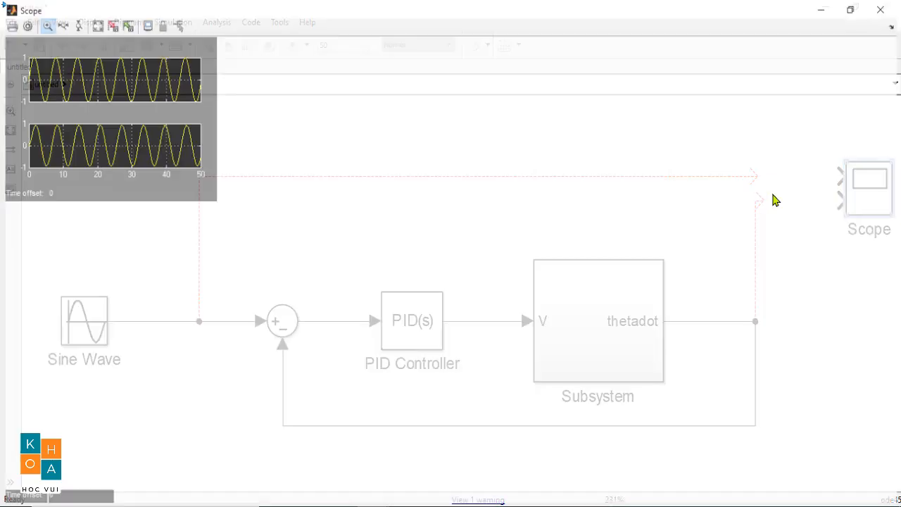
left_click(23, 23)
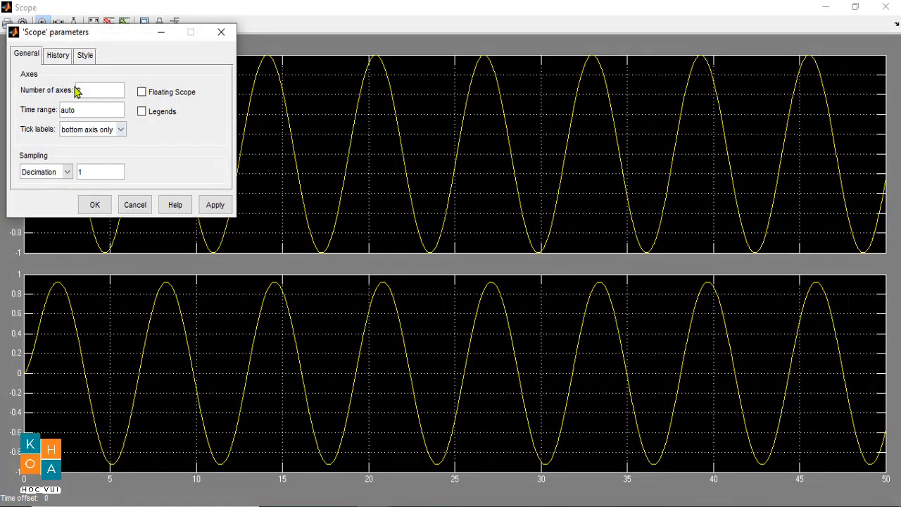
type("1")
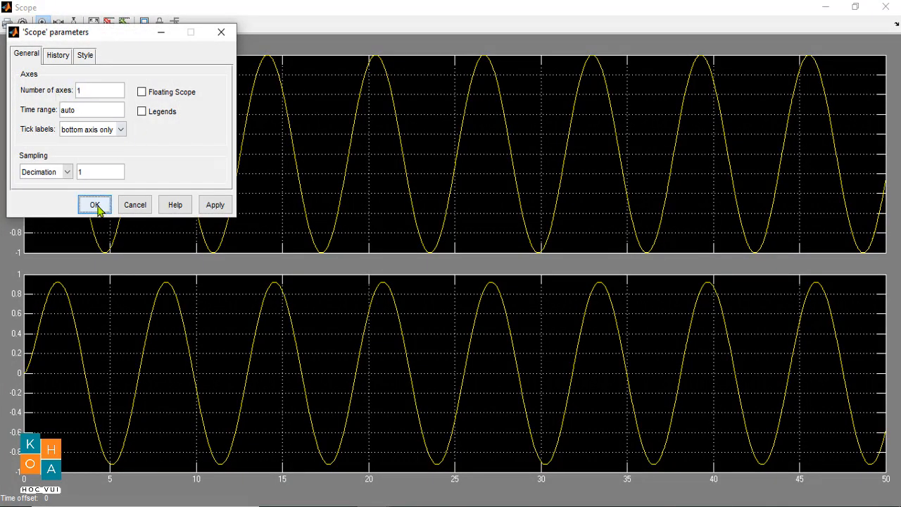
left_click(93, 205)
left_click(881, 8)
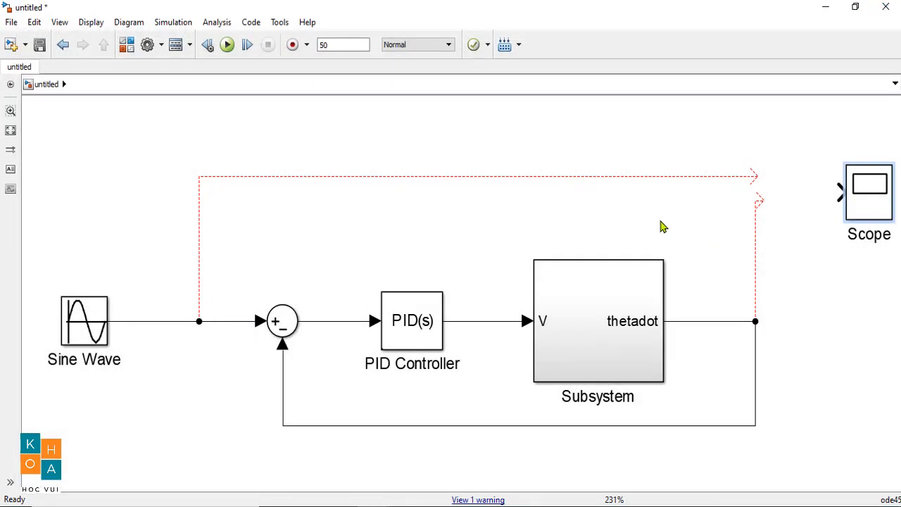
- Insert a Mux block from the Signal Routing library before the Scope and connect the reference and thetadot lines to its inputs
left_click(127, 43)
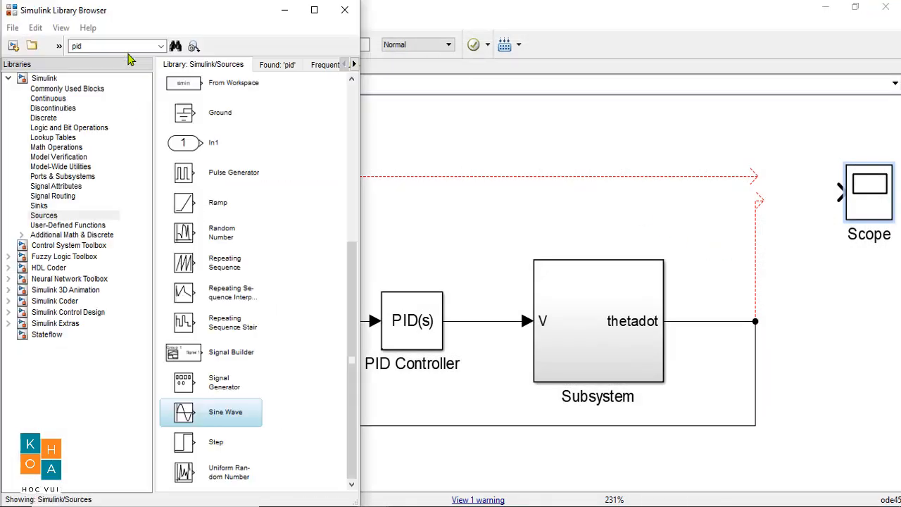
left_click(52, 197)
scroll(243, 285, "down", 3)
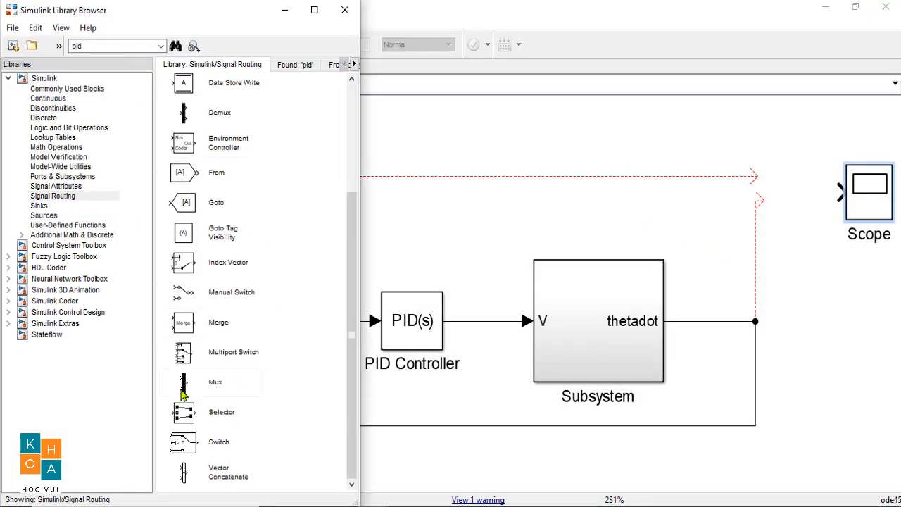
left_click_drag(220, 381, 804, 193)
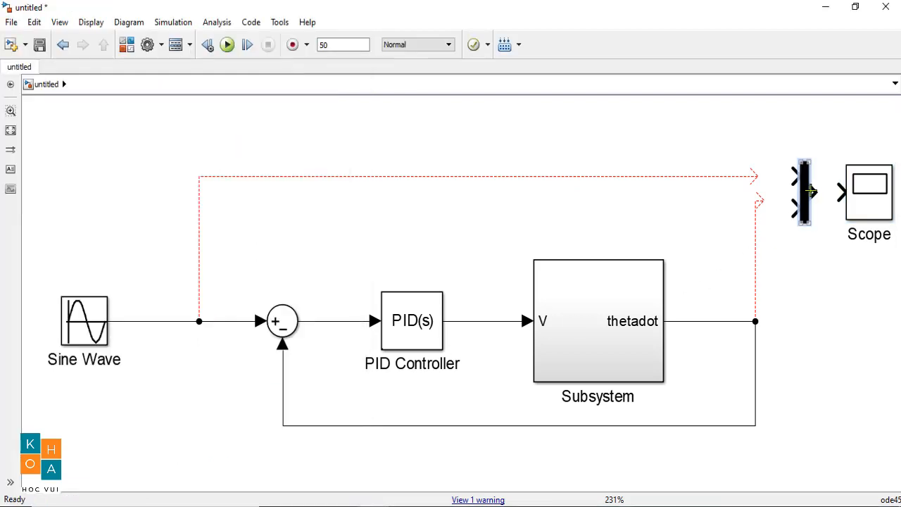
left_click_drag(752, 175, 794, 177)
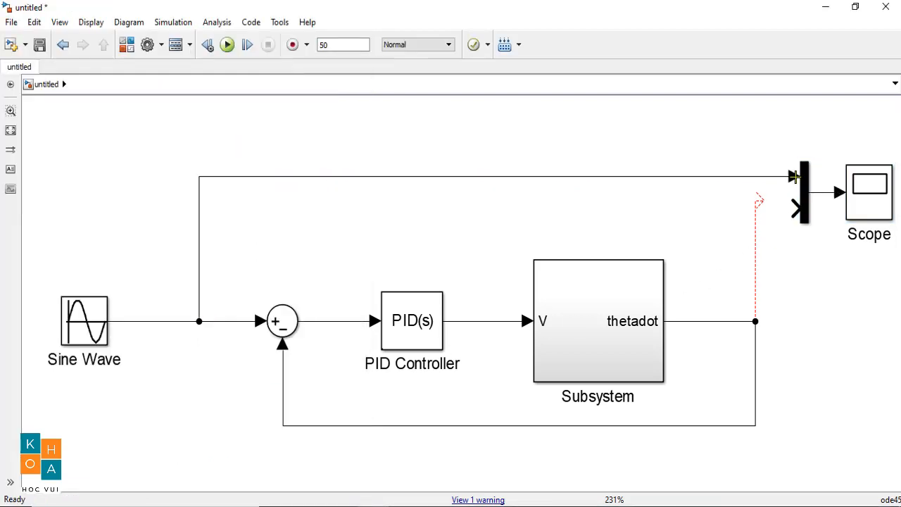
left_click_drag(758, 201, 792, 209)
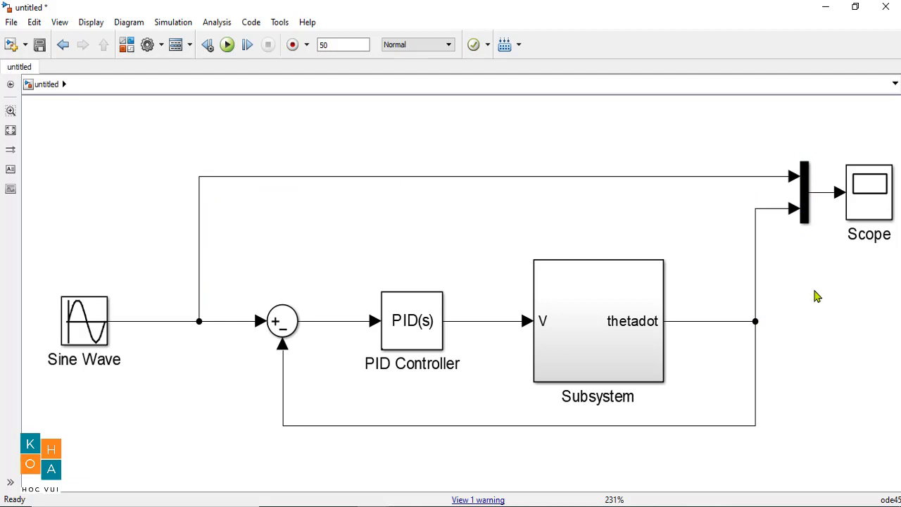
- Run the simulation and compare the overlaid reference and motor speed curves in the autoscaled Scope
left_click(227, 45)
double_click(864, 208)
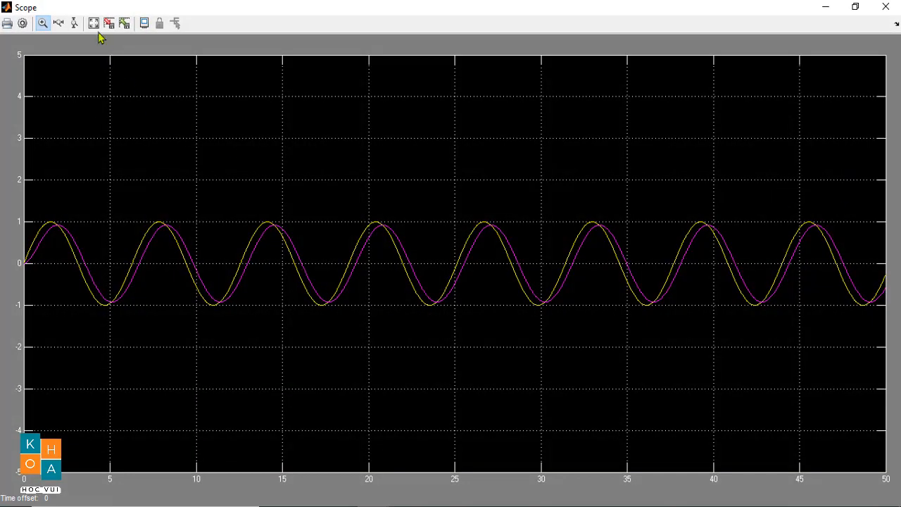
left_click(95, 25)
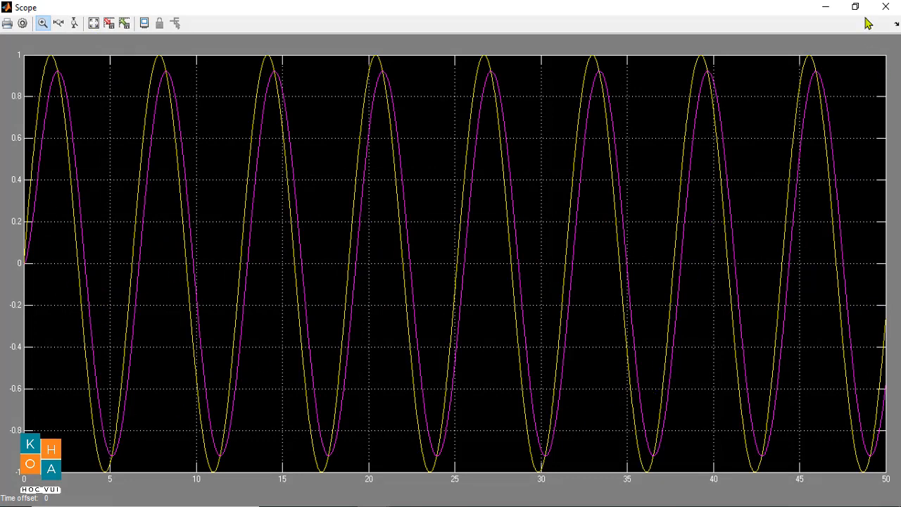
left_click(826, 7)
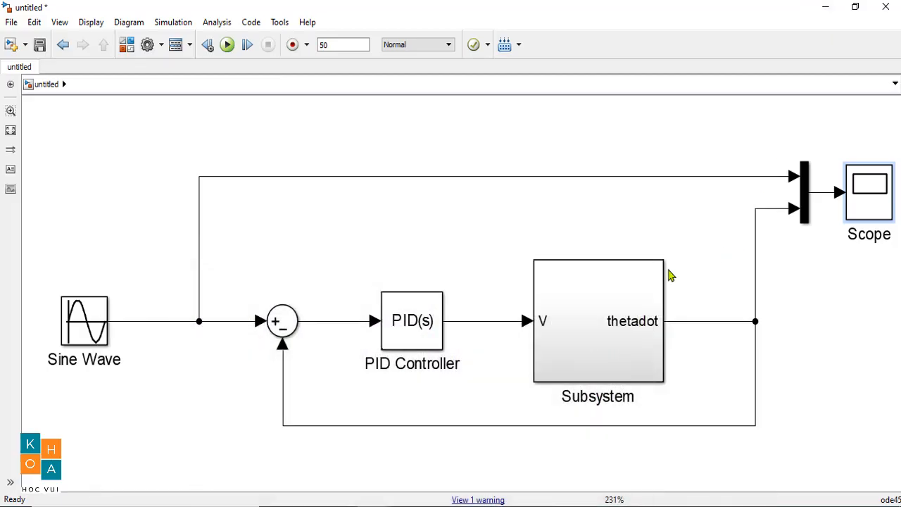
- Open the PID Controller block in the PID Tuner and try a response time of 0.1627 seconds with transient behavior 0.64
left_click(408, 313)
double_click(409, 312)
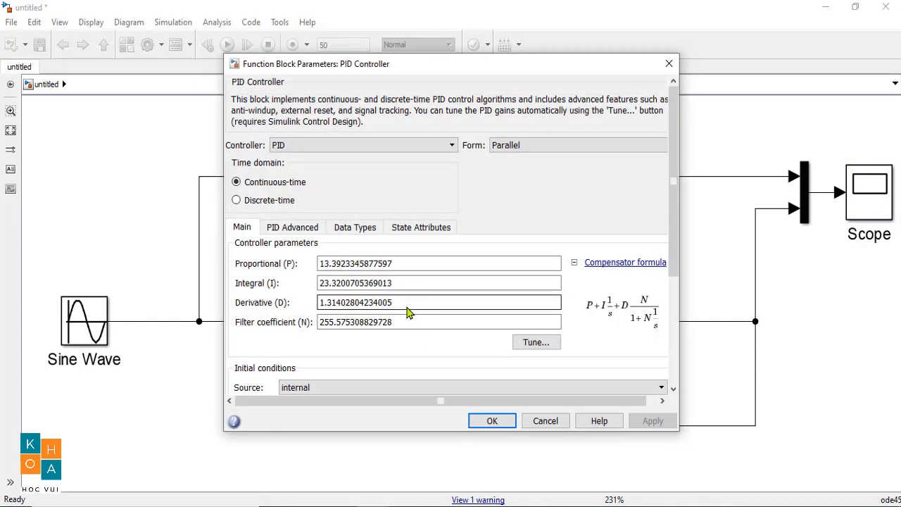
left_click(532, 345)
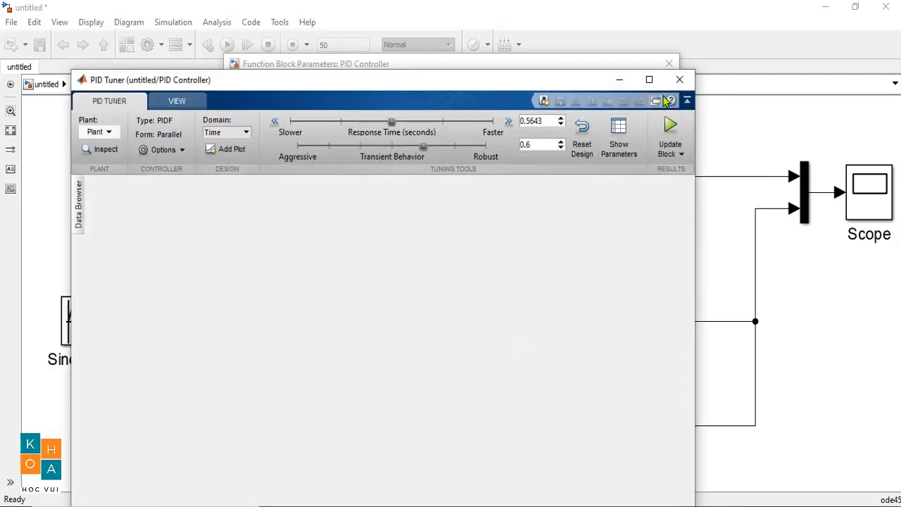
left_click(649, 79)
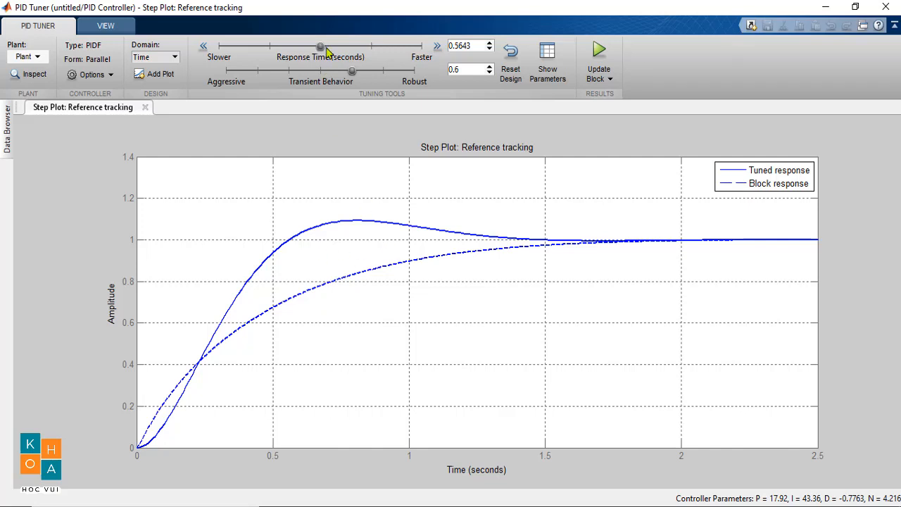
left_click_drag(352, 72, 356, 72)
mouse_move(360, 72)
left_mouse_down()
mouse_move(385, 73)
mouse_move(352, 72)
mouse_move(416, 72)
mouse_move(359, 73)
left_mouse_up()
left_click_drag(321, 46, 376, 46)
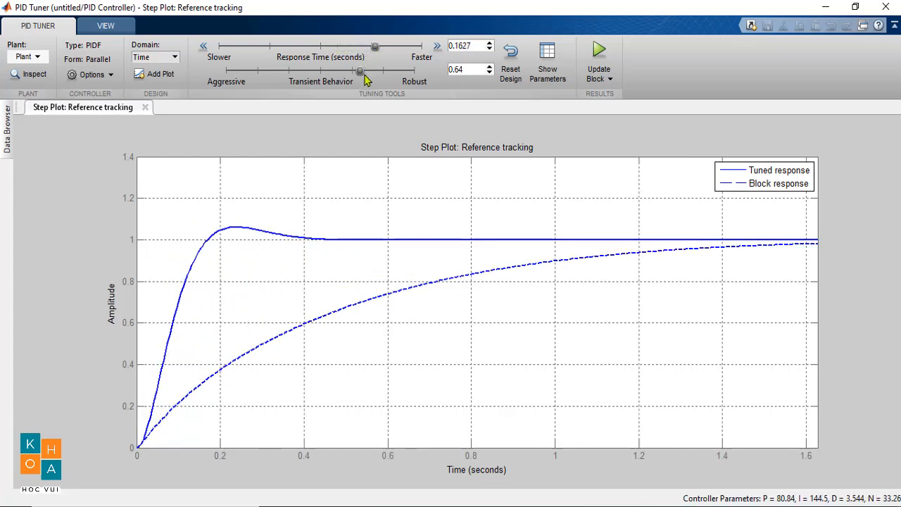
- Retune to a response time of 0.356 seconds and transient behavior 0.9, and apply the gains to the PID Controller block
mouse_move(363, 72)
left_mouse_down()
mouse_move(402, 73)
mouse_move(365, 76)
left_mouse_up()
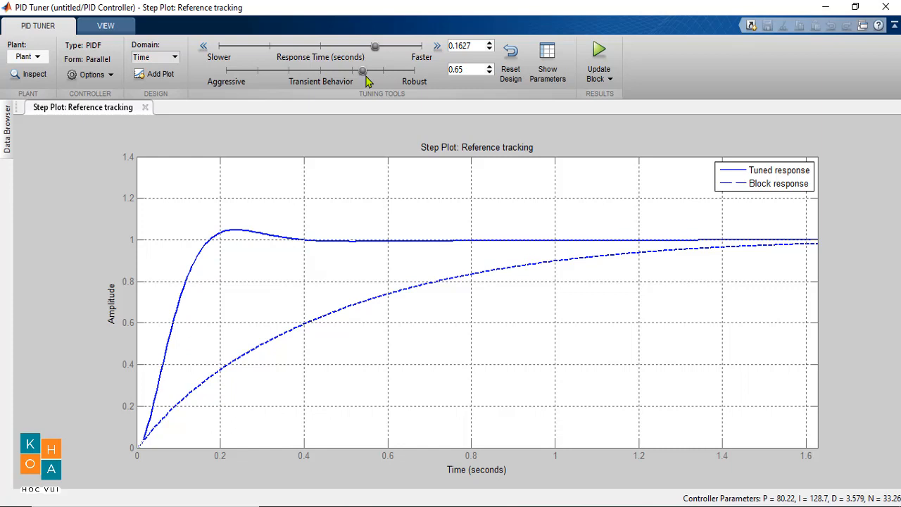
left_click_drag(365, 77, 421, 82)
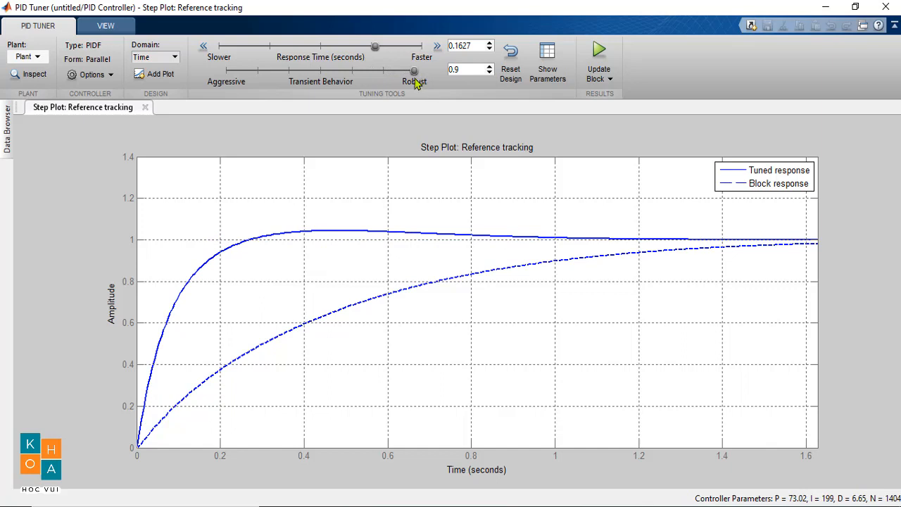
left_click_drag(374, 48, 383, 77)
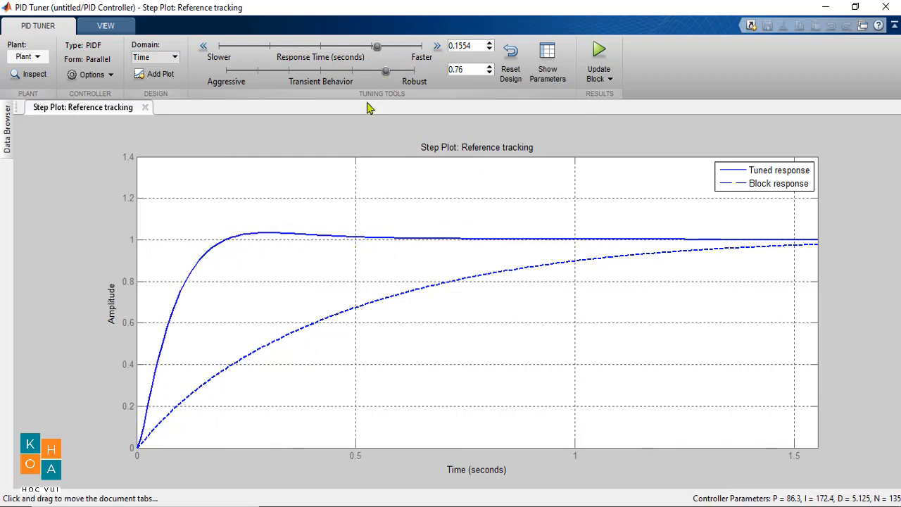
left_click_drag(377, 47, 416, 71)
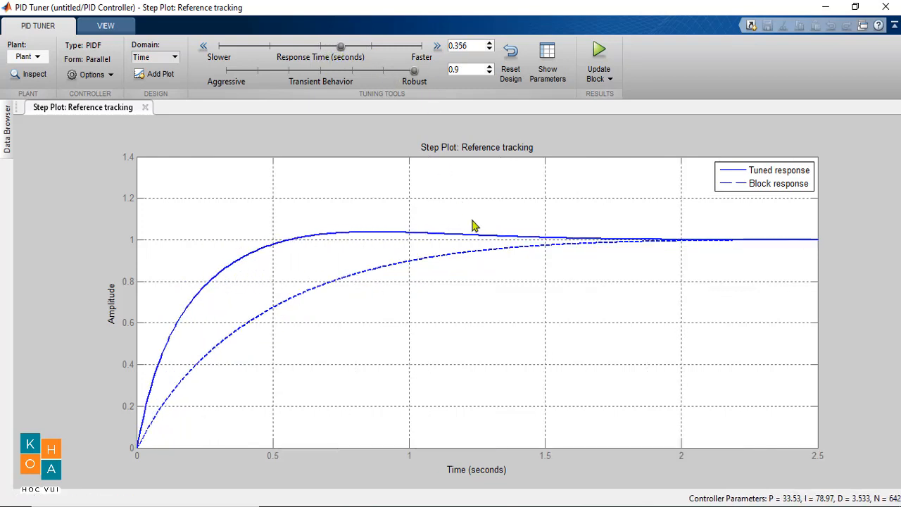
left_click(599, 50)
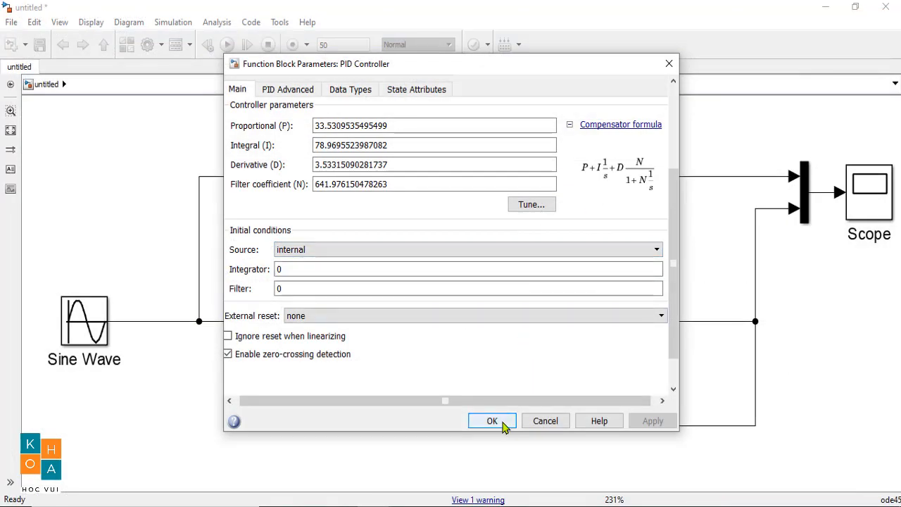
left_click(497, 422)
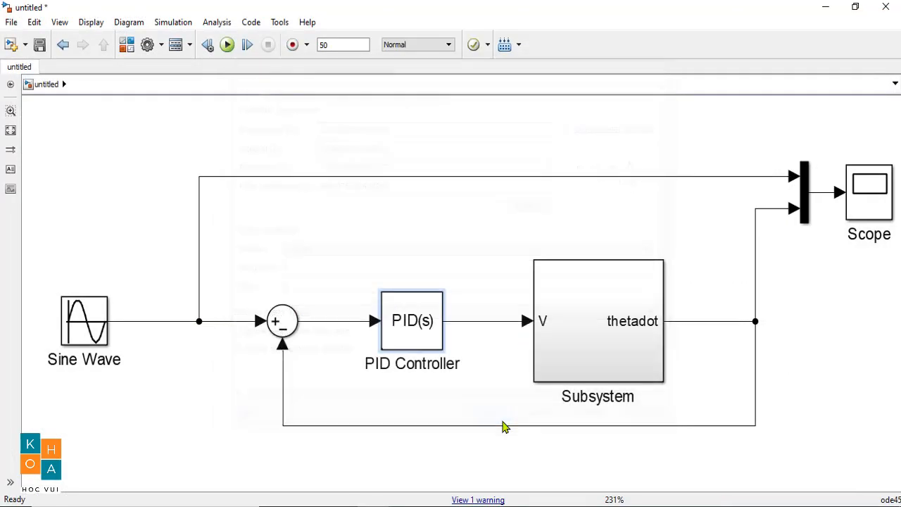
- Run the simulation with the retuned gains and inspect how the speed tracks the sine wave in the autoscaled Scope
left_click(227, 45)
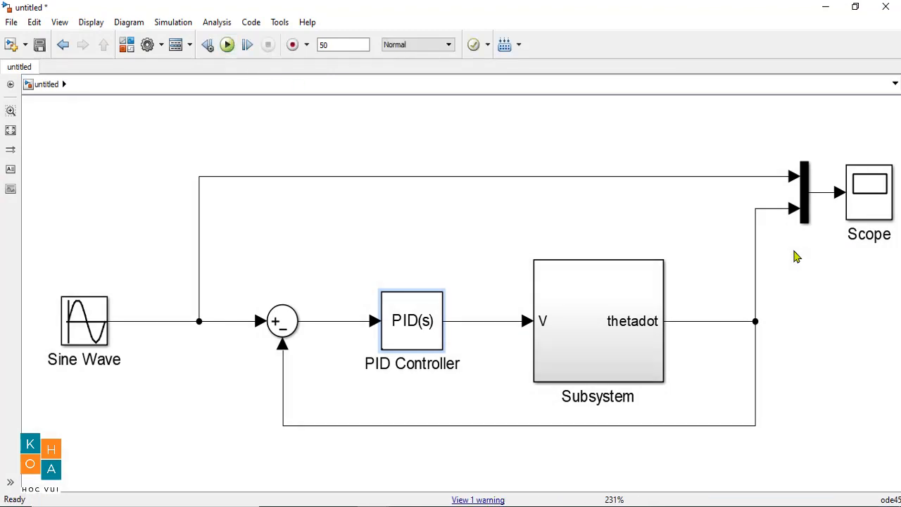
double_click(863, 213)
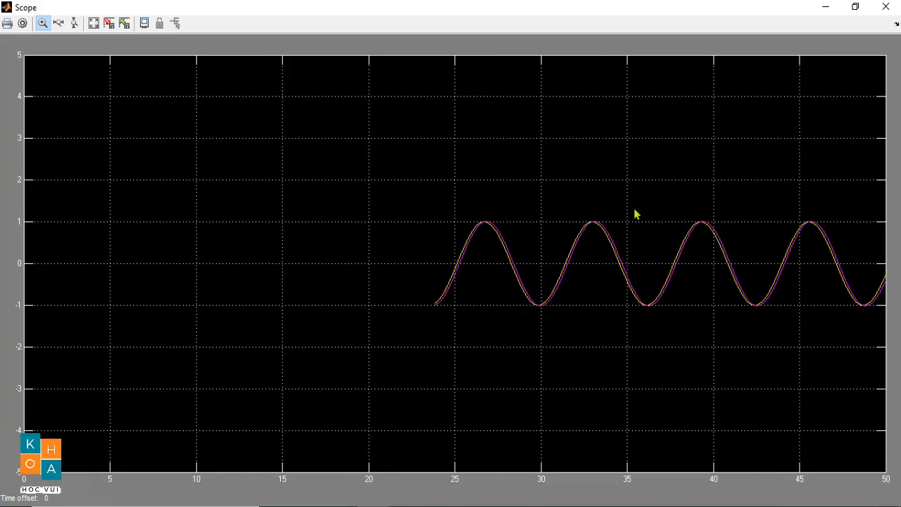
left_click(94, 24)
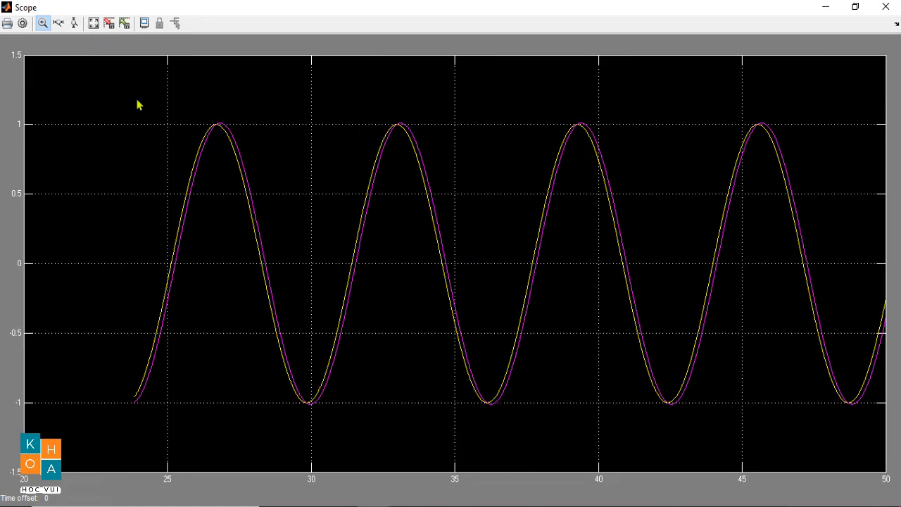
left_click(886, 7)
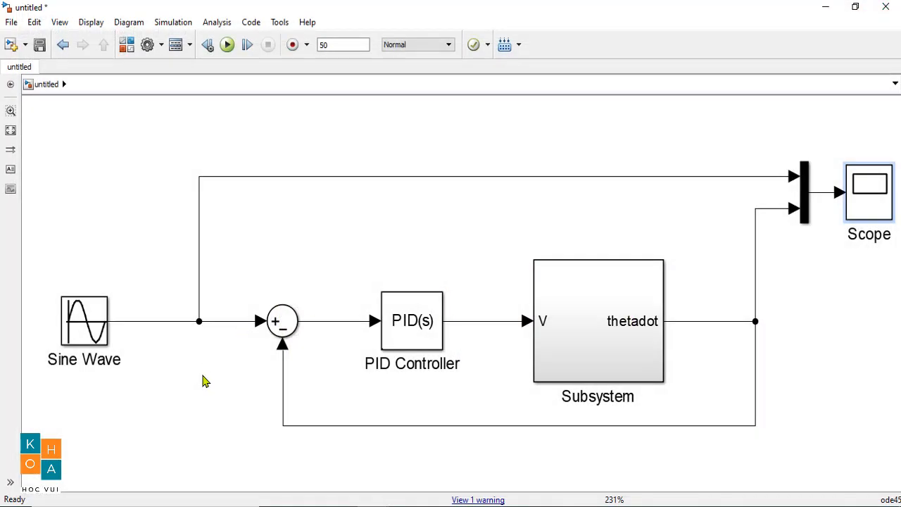
- Replace the Sine Wave source with a Signal Builder block from the Sources library, connected to the reference line
left_click_drag(201, 377, 82, 351)
left_click(126, 369)
key("Delete")
left_click(129, 47)
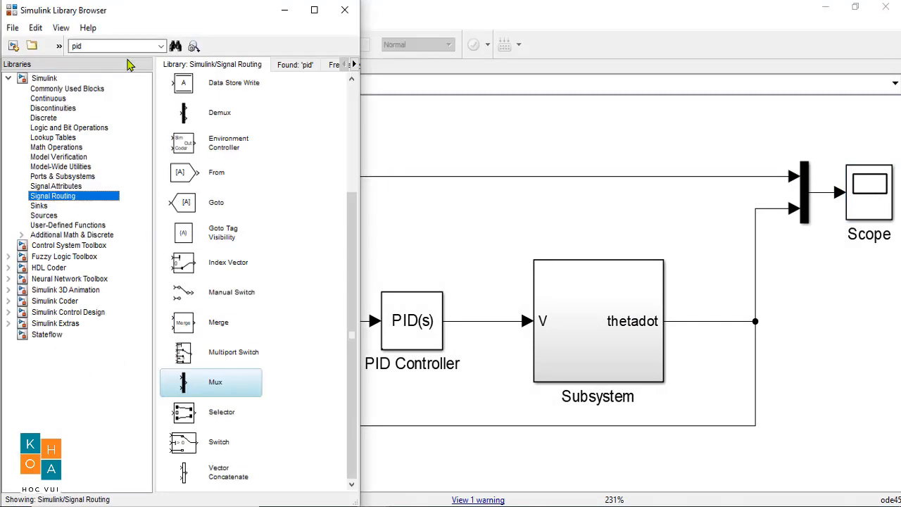
left_click(38, 215)
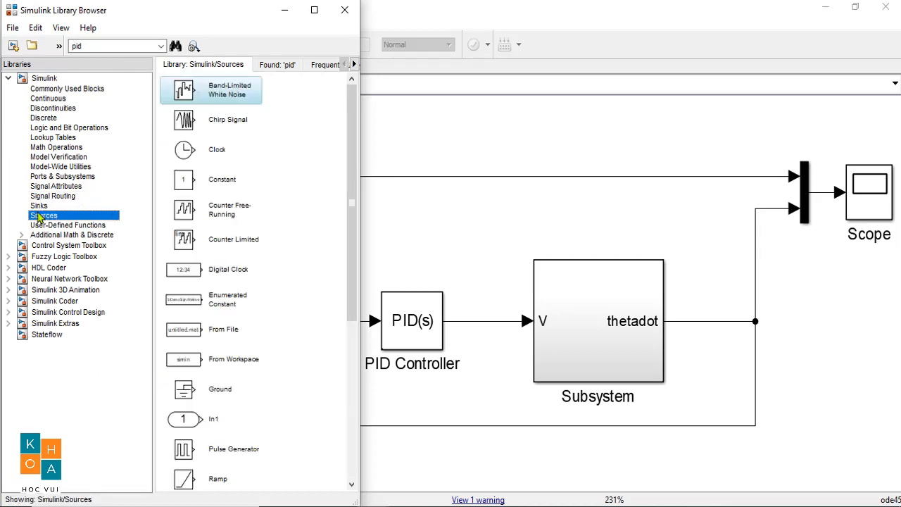
scroll(253, 359, "down", 5)
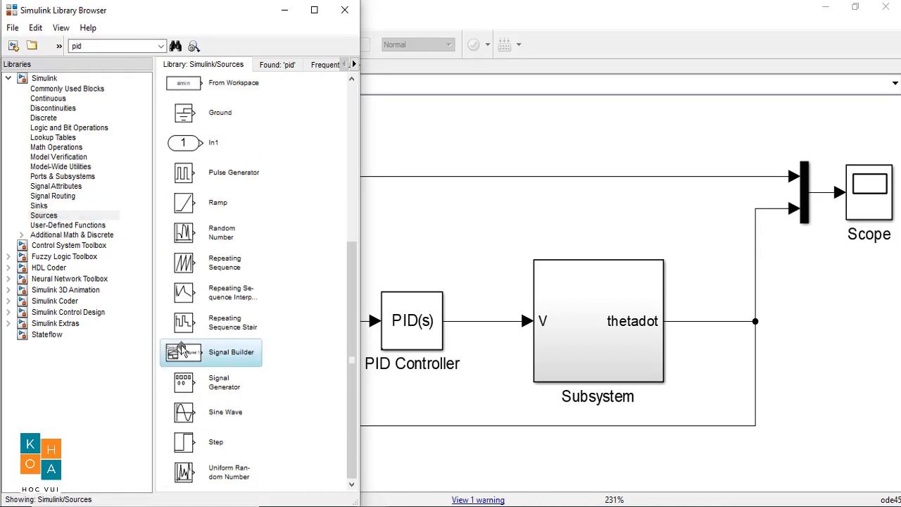
left_click_drag(182, 350, 64, 322)
scroll(214, 343, "down", 3)
left_click_drag(171, 344, 113, 342)
scroll(131, 357, "up", 2)
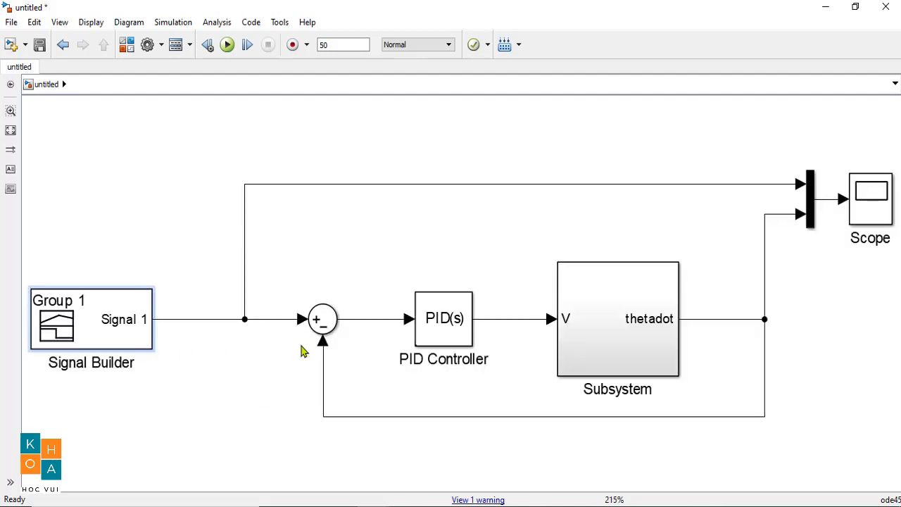
- Move the Scope farther away from the Mux to leave room on the connecting line
scroll(634, 317, "down", 2)
left_click(777, 246)
left_click_drag(780, 246, 839, 247)
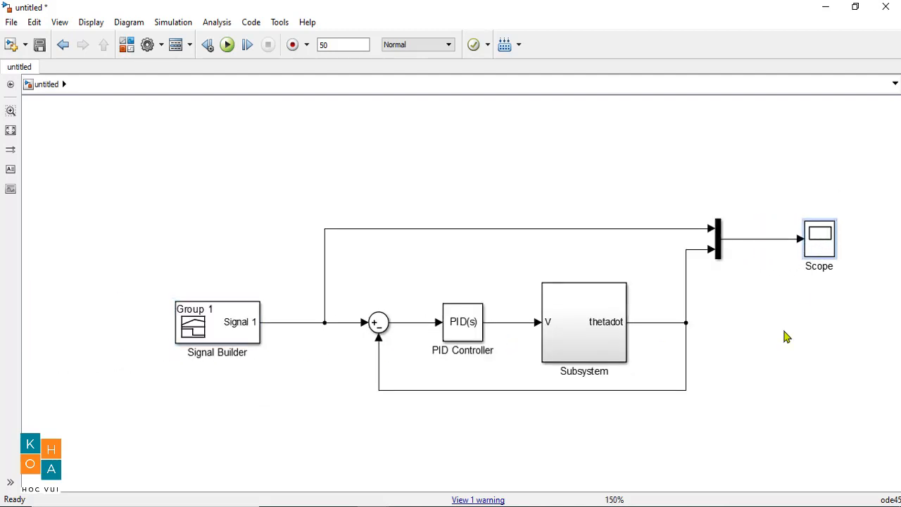
key("space")
- Open the Signal Builder block and add a new Triangle signal with the default parameters
left_click(101, 336)
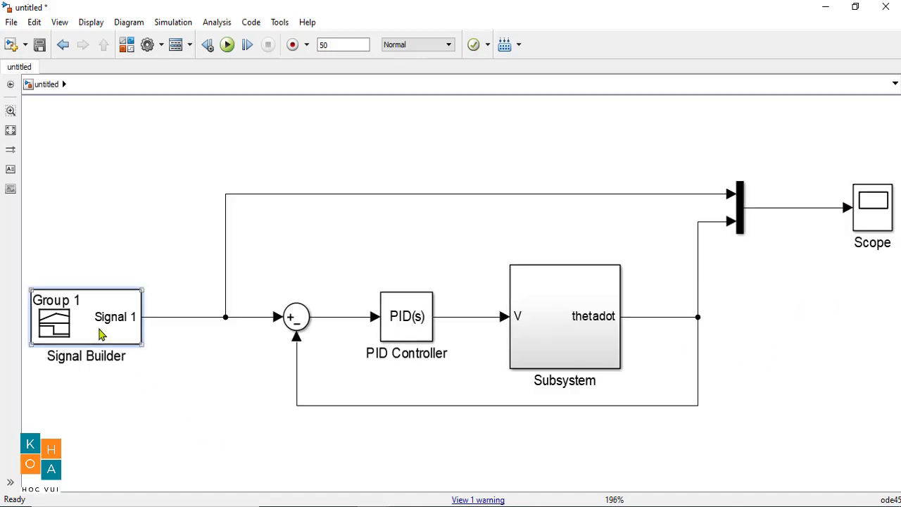
double_click(100, 337)
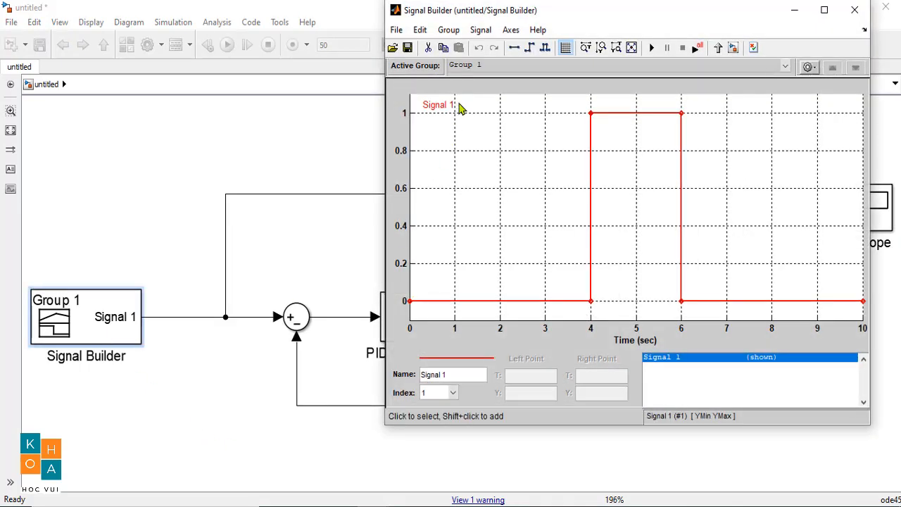
left_click(482, 31)
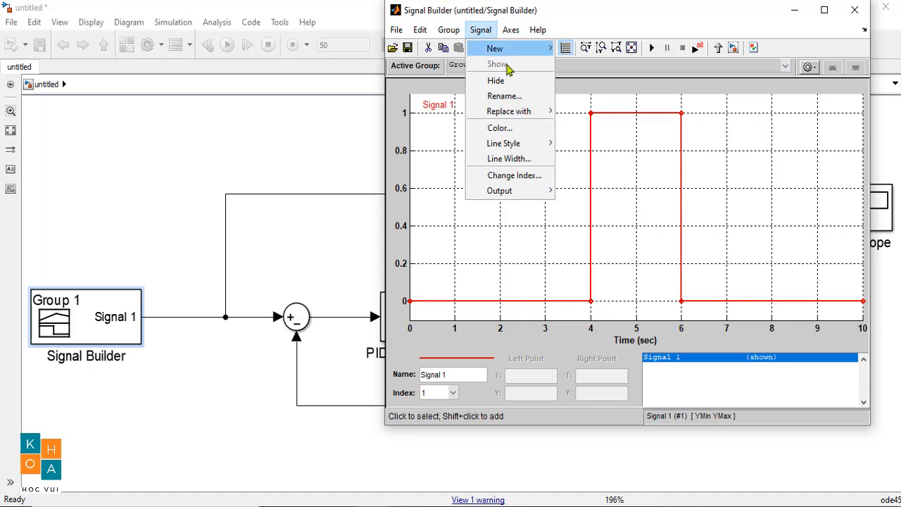
mouse_move(521, 53)
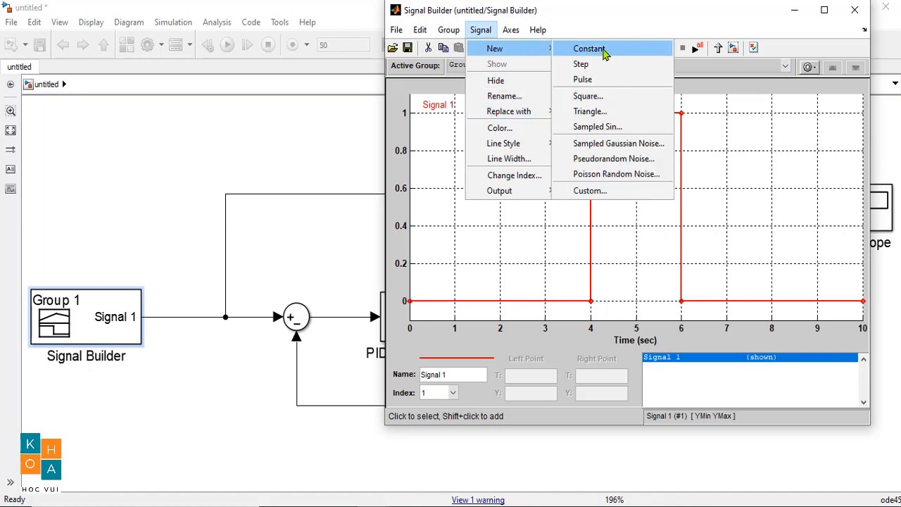
left_click(626, 112)
left_click(707, 120)
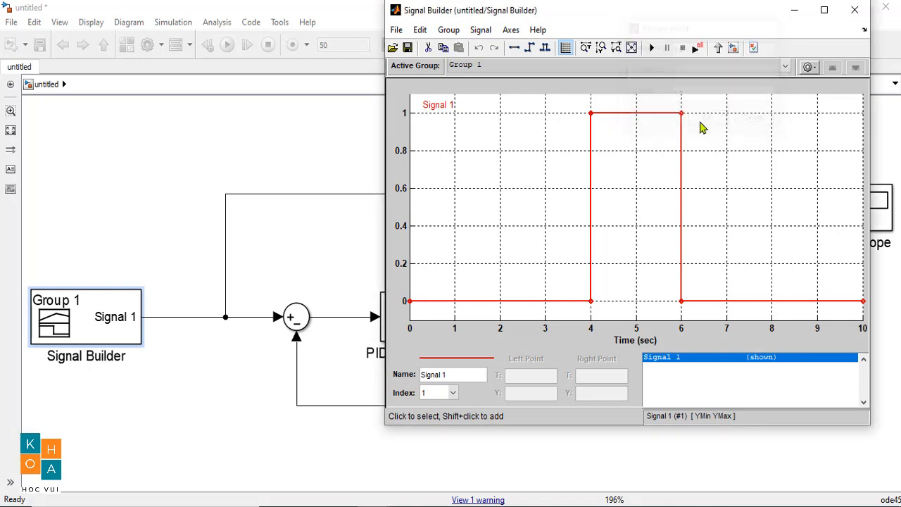
- Delete the pulse Signal 1 from the Signal Builder and reconnect the Signal 2 output to the reference line
right_click(531, 166)
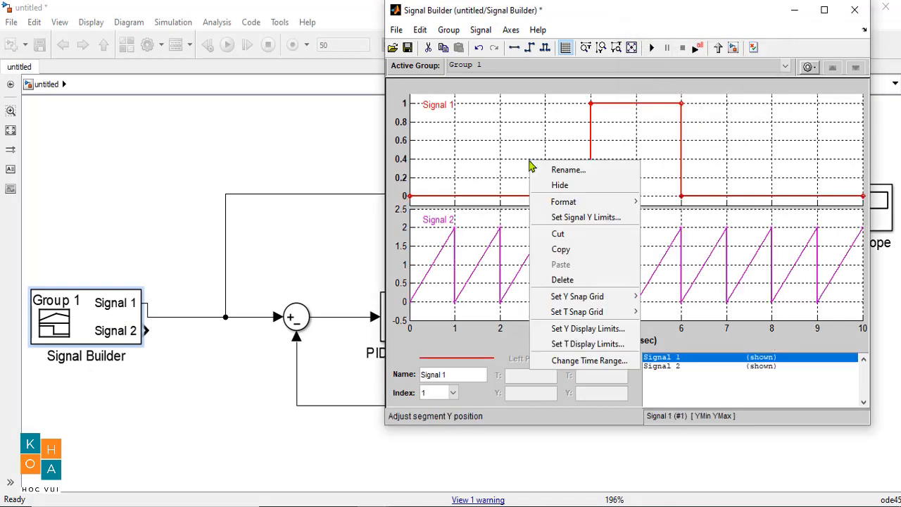
left_click(593, 283)
left_click(605, 218)
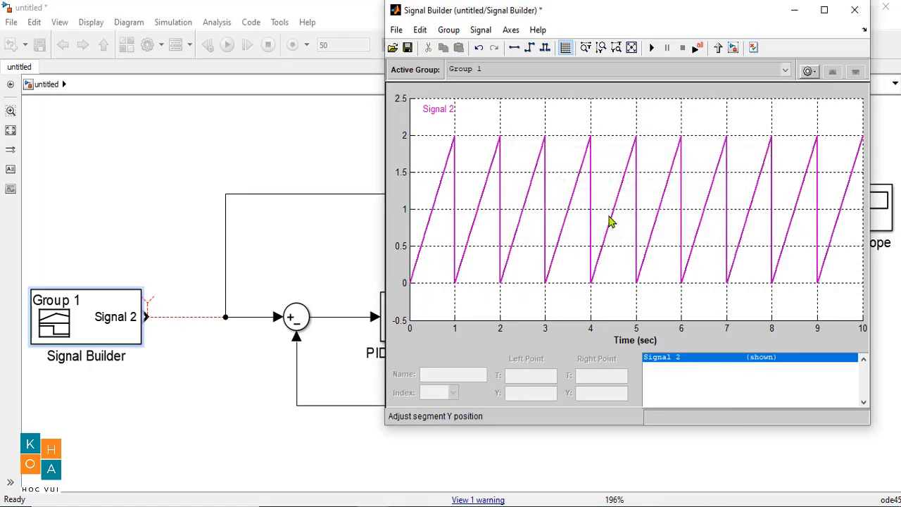
left_click(854, 12)
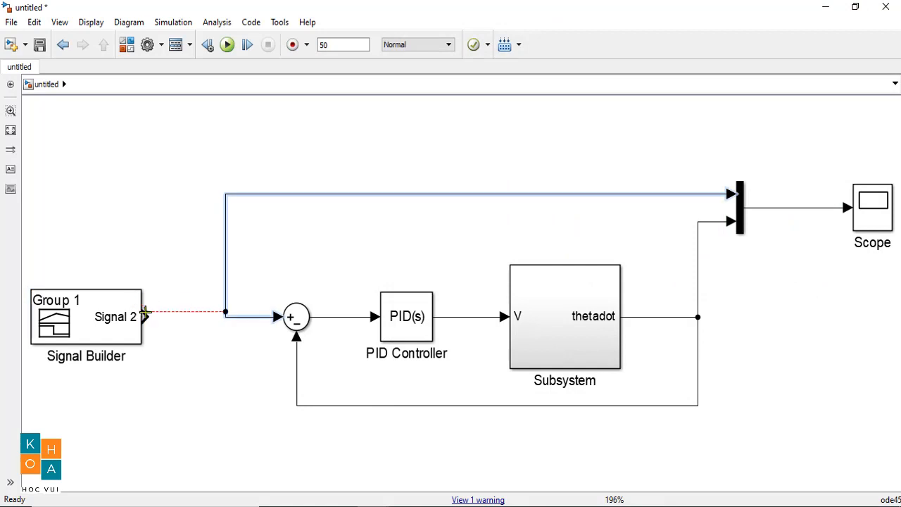
left_click_drag(144, 310, 144, 312)
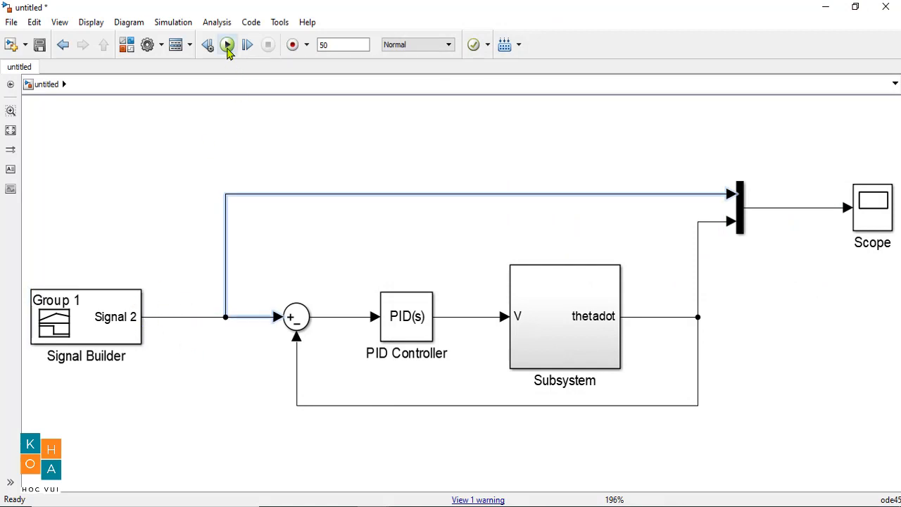
- Run the simulation with the triangle source and inspect both curves in the autoscaled Scope
left_click(227, 46)
double_click(872, 211)
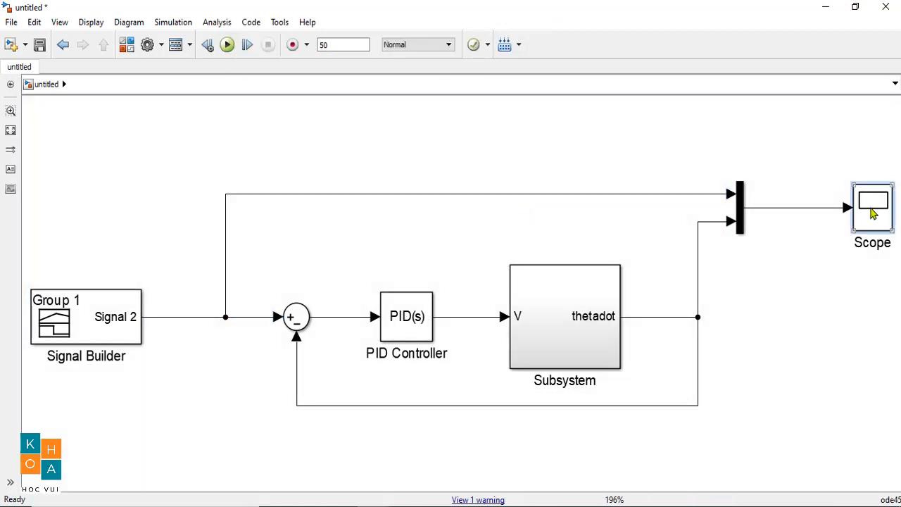
left_click(91, 25)
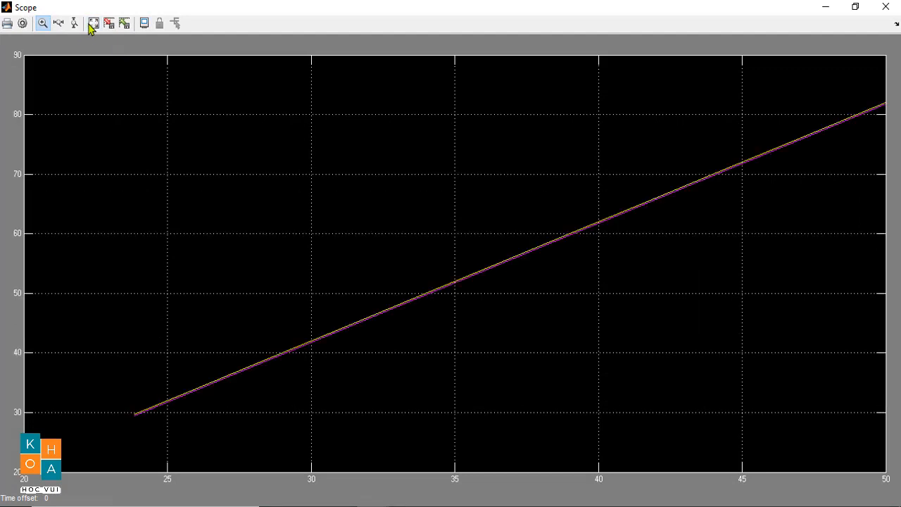
left_click(885, 9)
- Add a To Workspace block below the Scope, branch the Mux output into it, and run the simulation
left_click(126, 43)
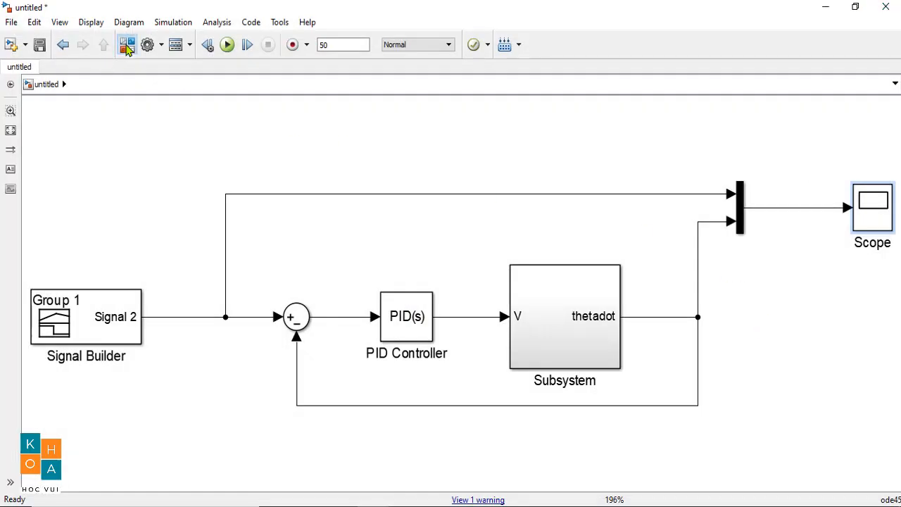
left_click(38, 206)
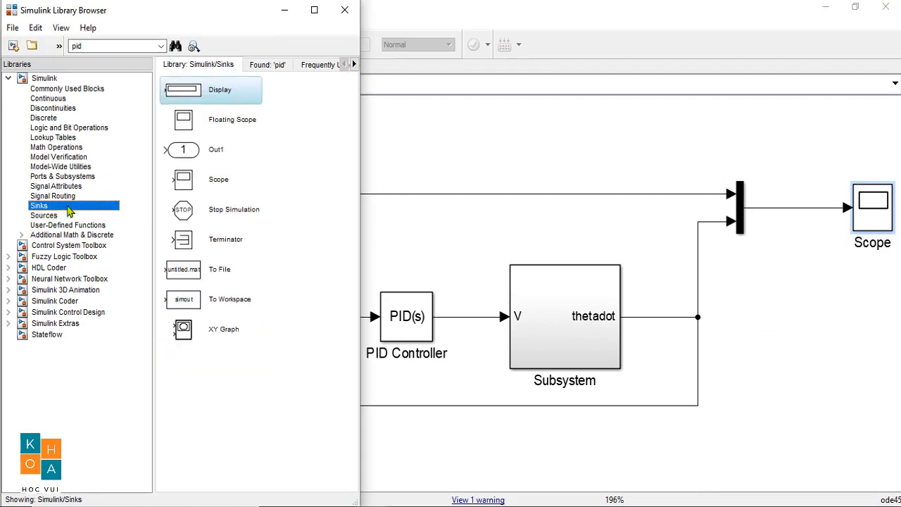
mouse_move(187, 303)
left_mouse_down()
mouse_move(326, 316)
mouse_move(851, 298)
mouse_move(798, 287)
mouse_move(780, 205)
left_mouse_up()
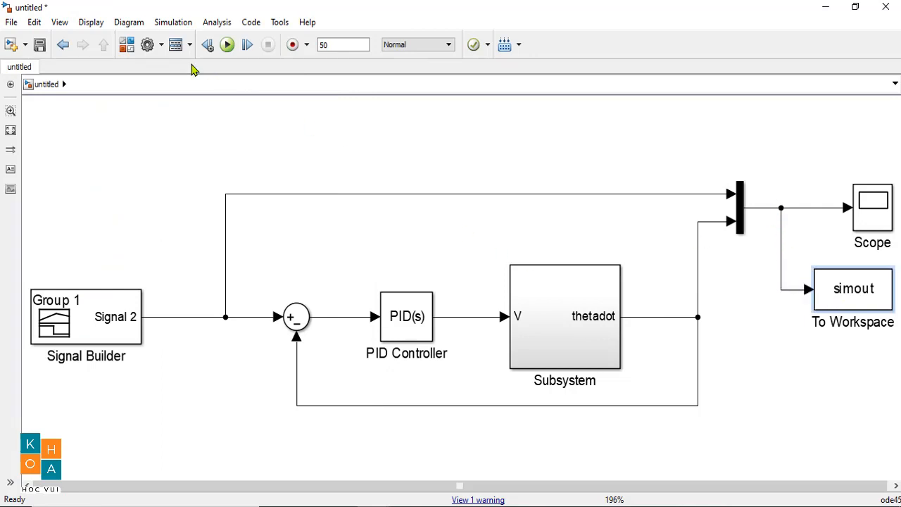
left_click(227, 45)
- Switch to MATLAB, plot the simout variable from the workspace and examine the enlarged time series figure
left_click(374, 506)
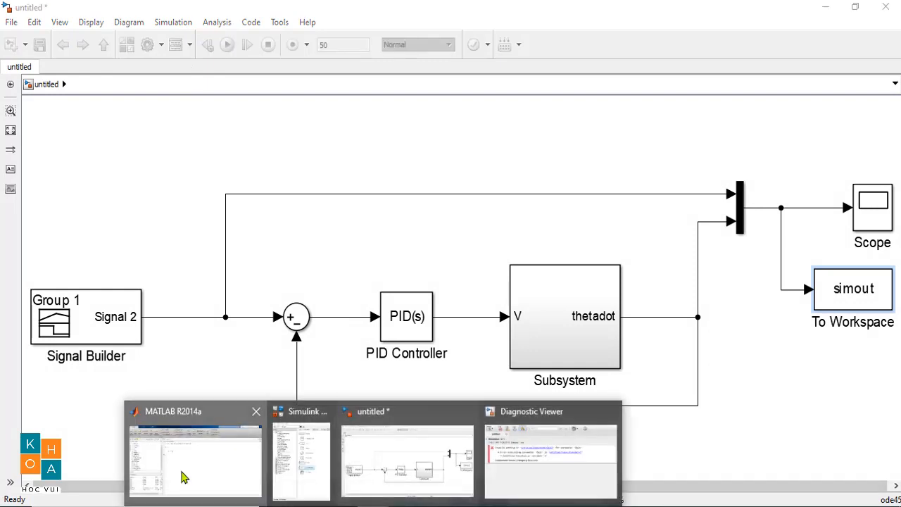
left_click(185, 477)
left_click(16, 443)
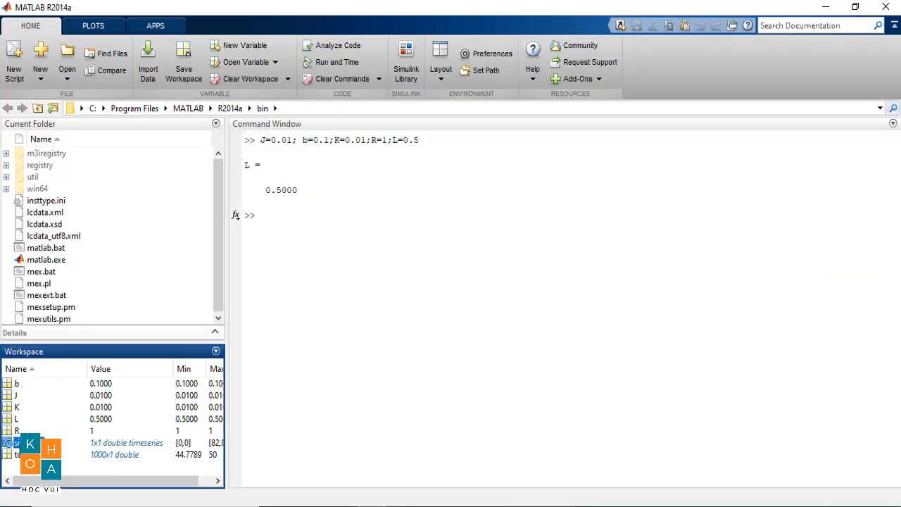
left_click(93, 27)
left_click(143, 57)
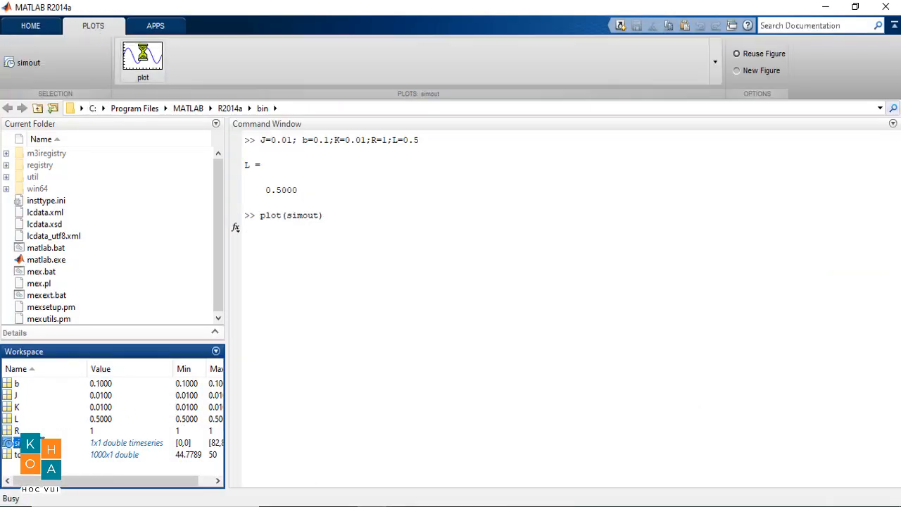
left_click(591, 23)
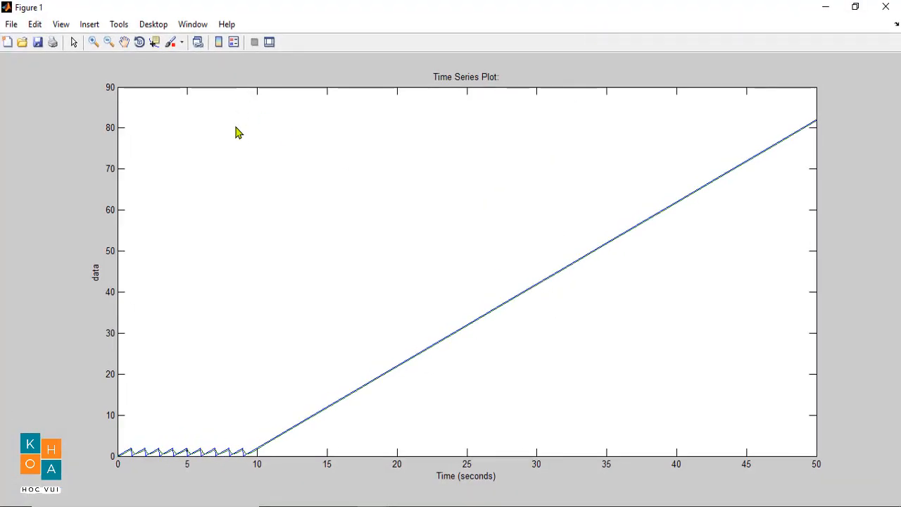
left_click(93, 43)
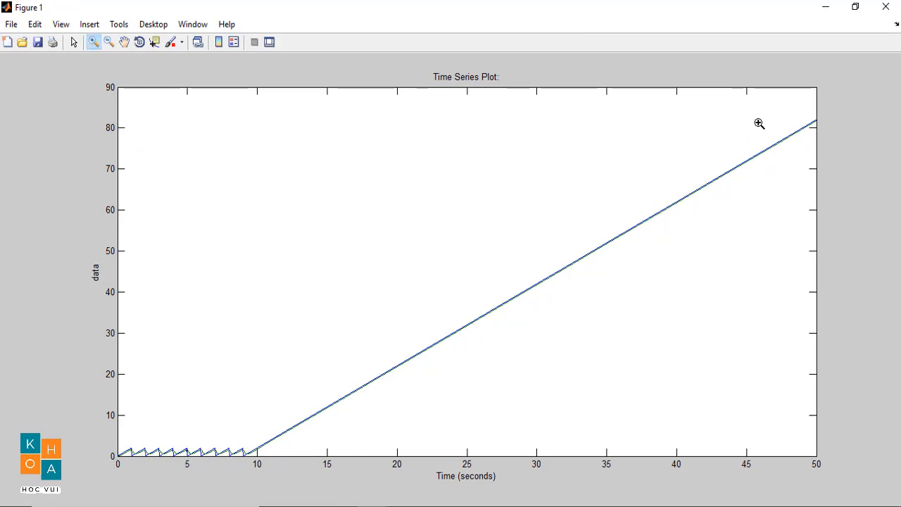
left_click(828, 9)
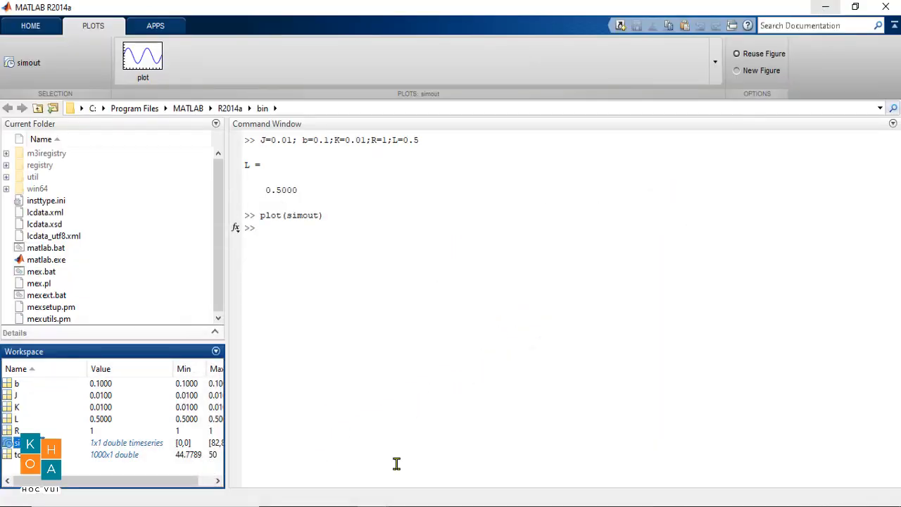
- Return to the Simulink model and lower Signal 2's final point at 10 s to about 0 in the Signal Builder
left_click(374, 506)
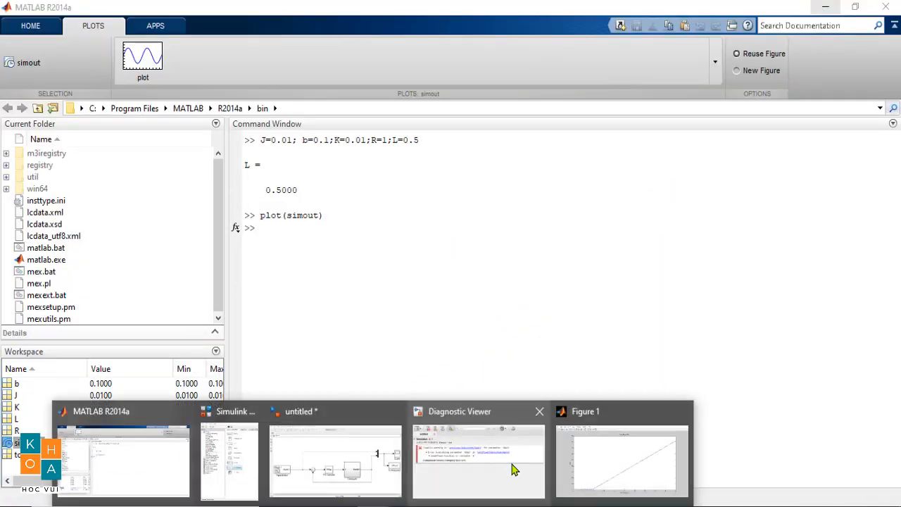
left_click(380, 482)
left_click(97, 341)
double_click(97, 340)
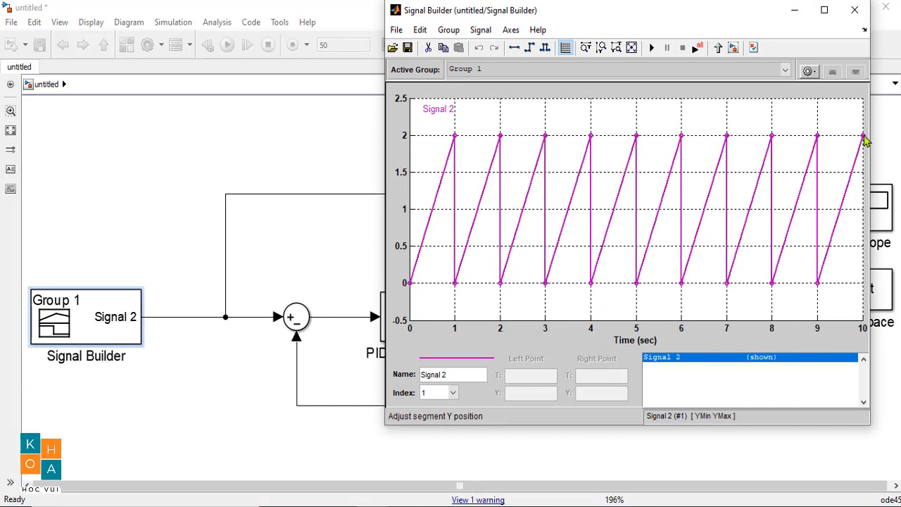
left_click_drag(864, 136, 866, 285)
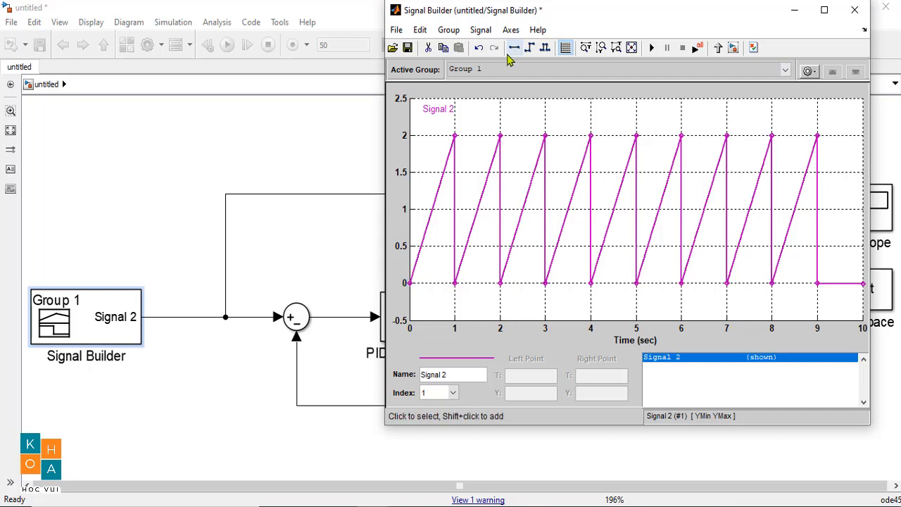
left_click_drag(609, 15, 538, 98)
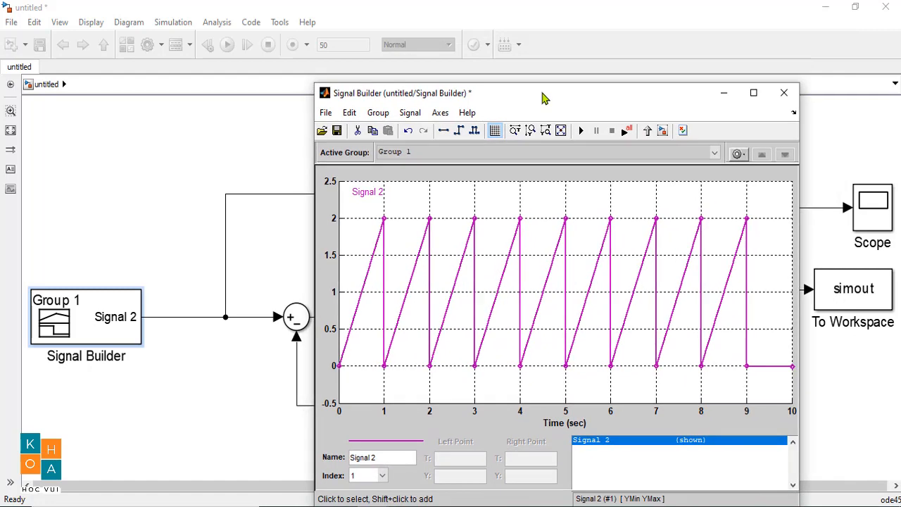
left_click(784, 97)
- Set the simulation stop time to 10 and start the simulation
double_click(352, 45)
type("10")
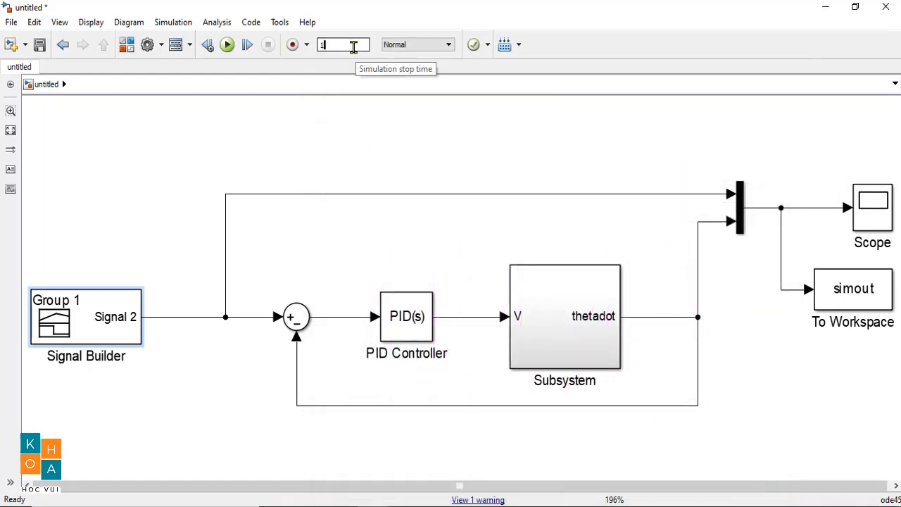
left_click(227, 45)
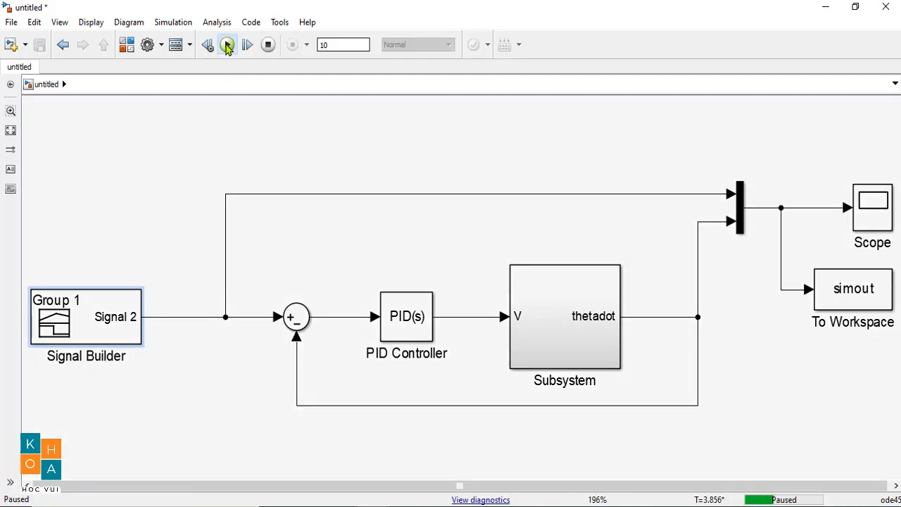
- Resume the paused simulation and compare the sawtooth reference with the motor speed response in the Scope
left_click(866, 218)
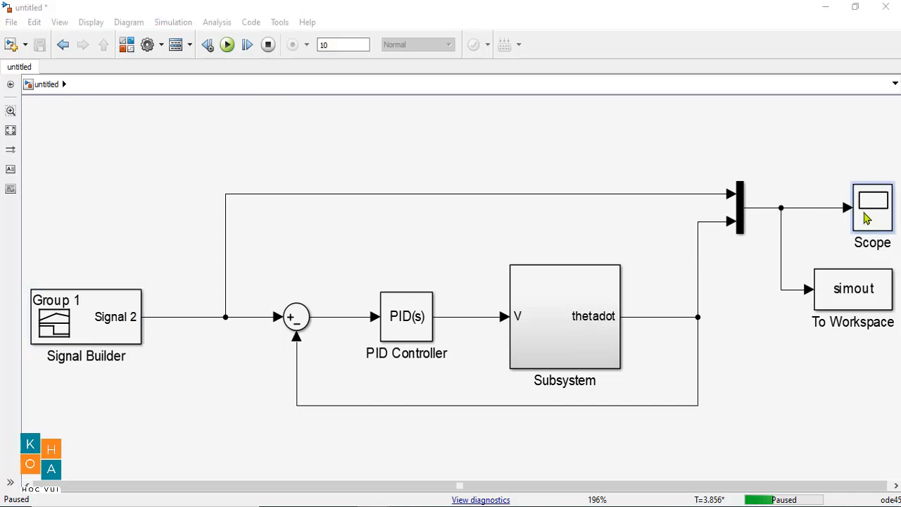
double_click(866, 218)
left_click(886, 7)
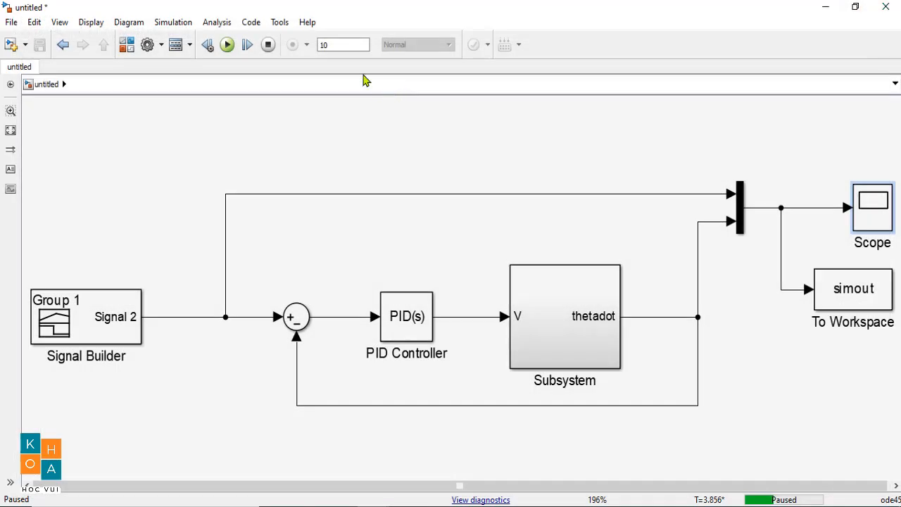
left_click(227, 45)
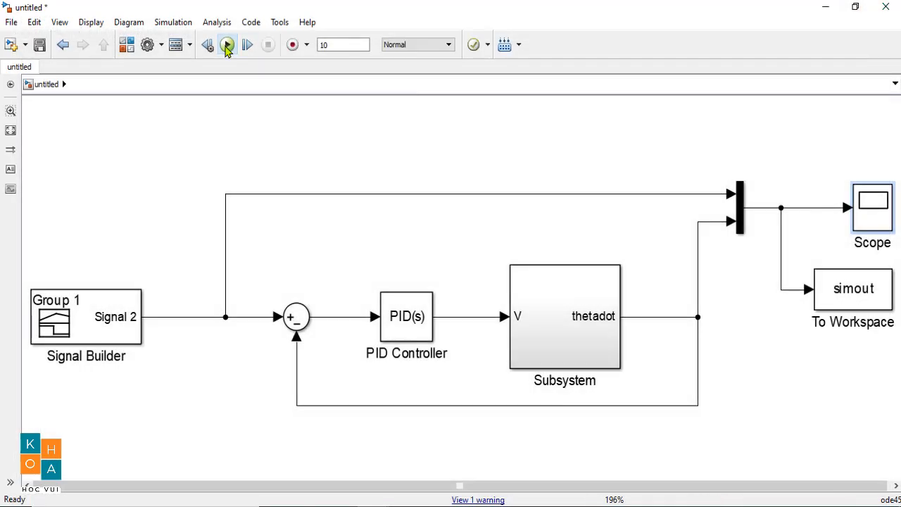
double_click(870, 205)
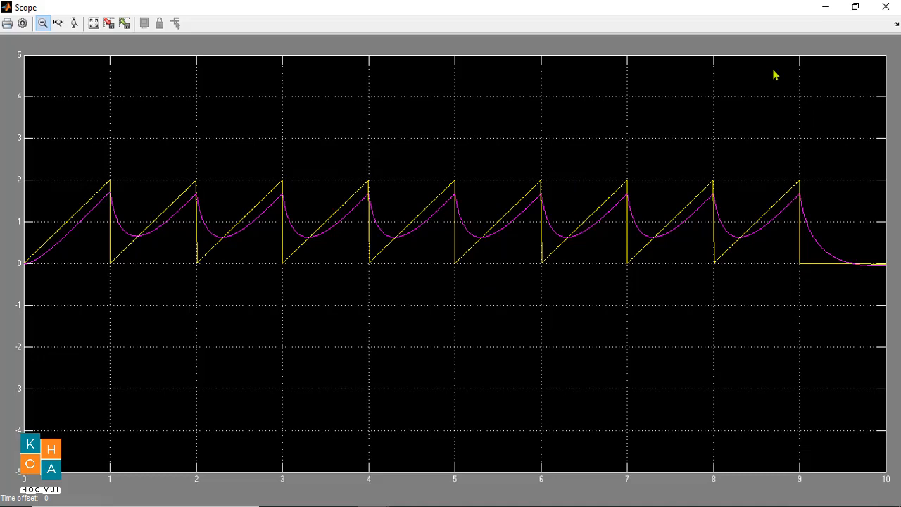
- Close the Scope and add a square wave signal with frequency 0.5 in the Signal Builder
left_click(886, 7)
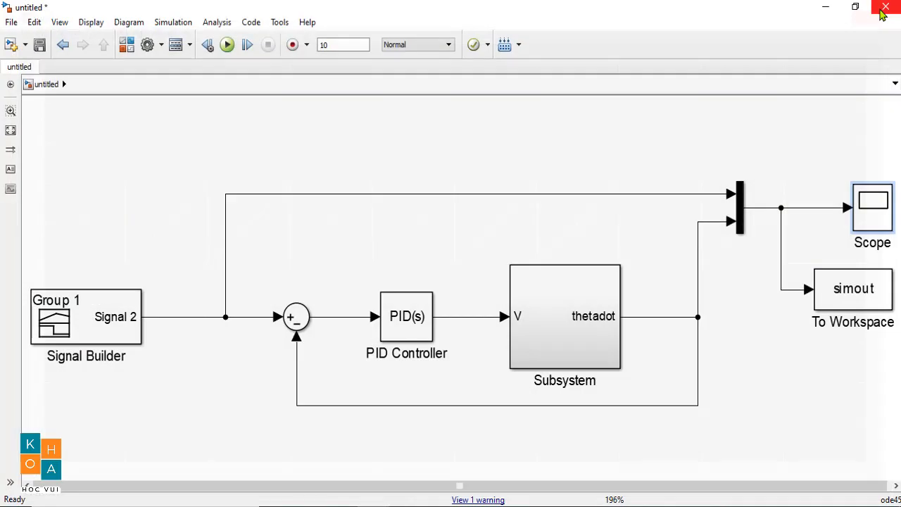
double_click(102, 321)
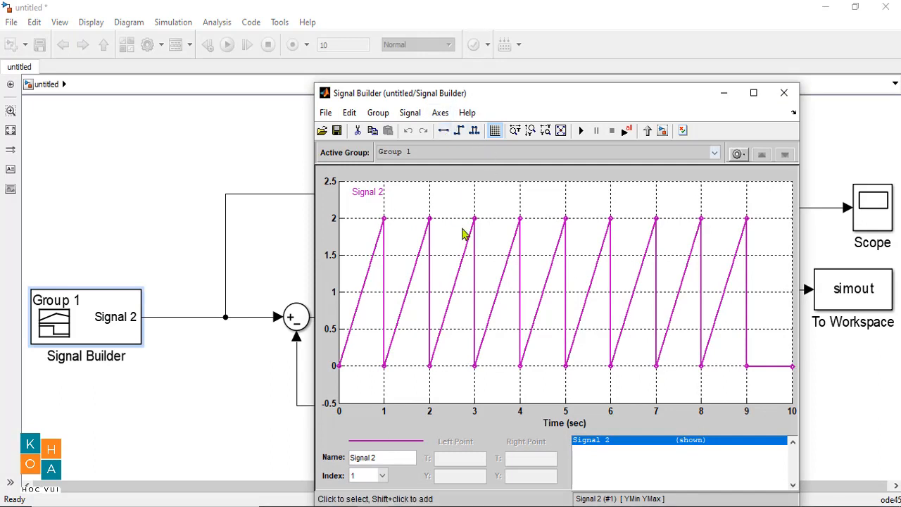
left_click(410, 113)
mouse_move(445, 141)
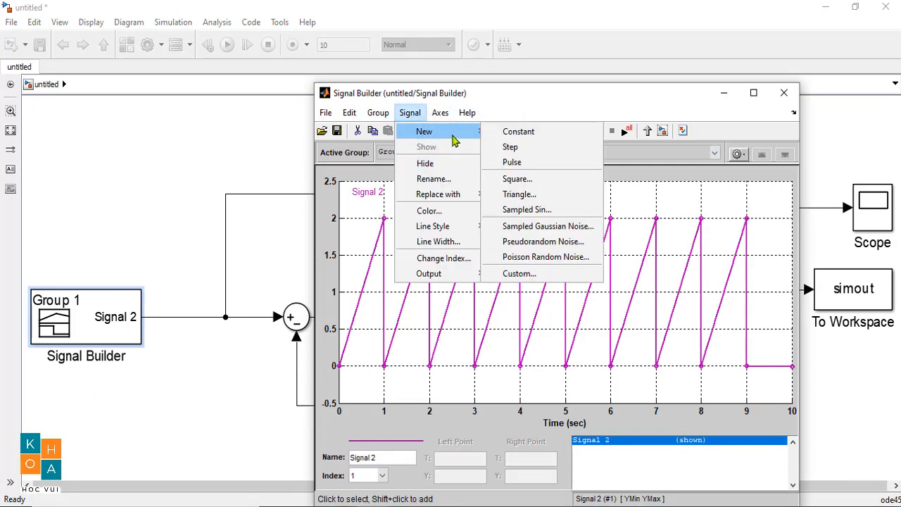
left_click(560, 180)
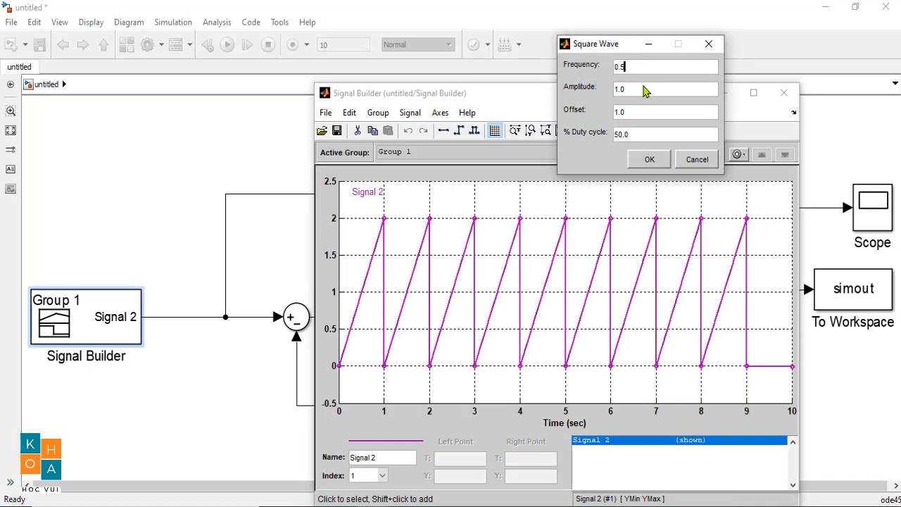
left_click(649, 160)
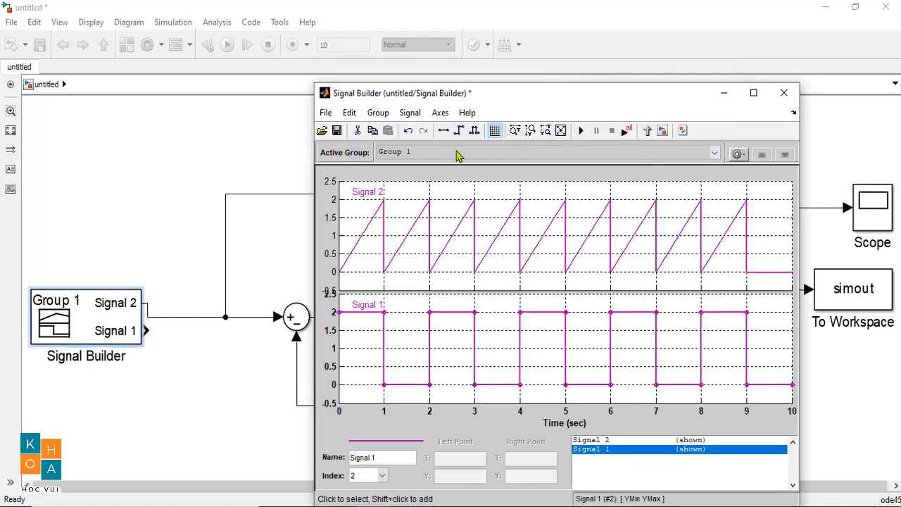
- Add a triangle wave signal with frequency 0.2 to the Signal Builder group
left_click(409, 113)
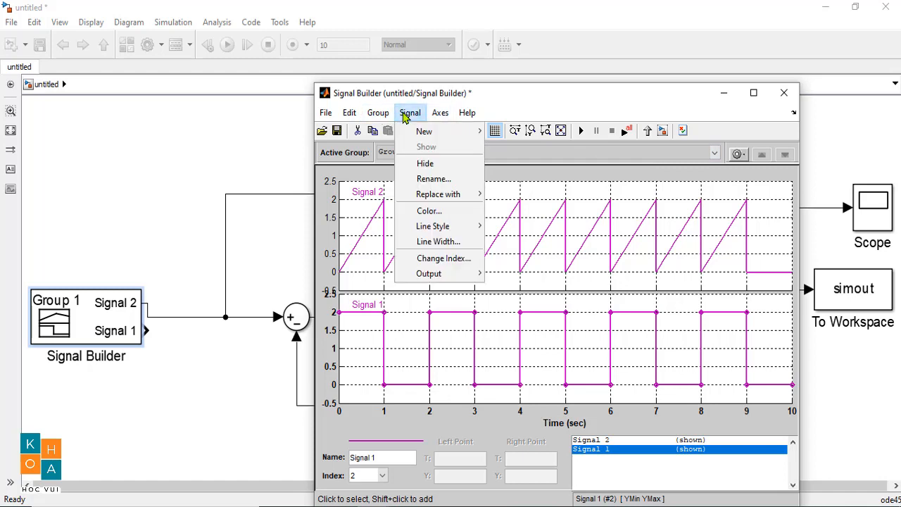
mouse_move(426, 132)
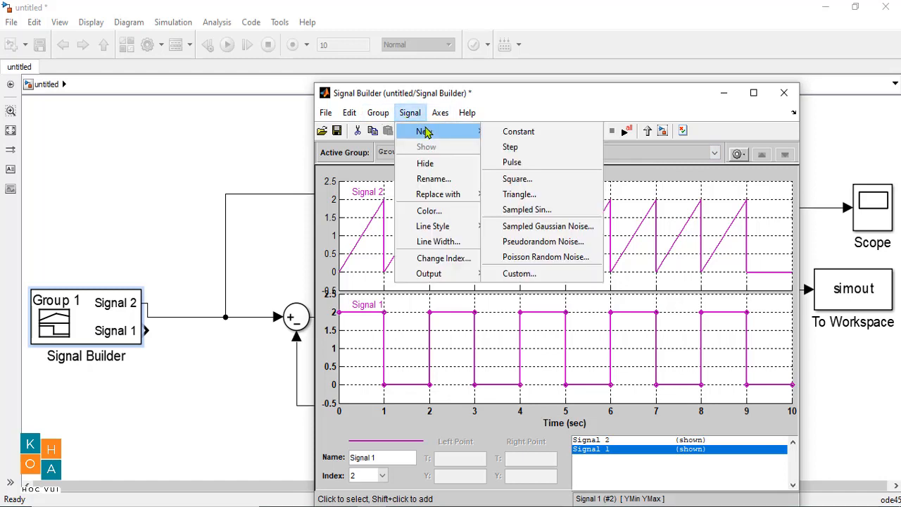
left_click(556, 197)
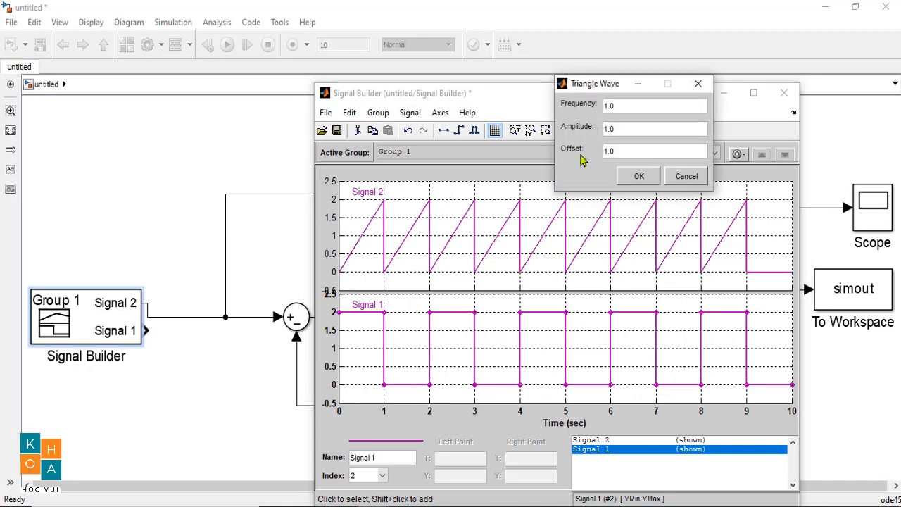
double_click(614, 107)
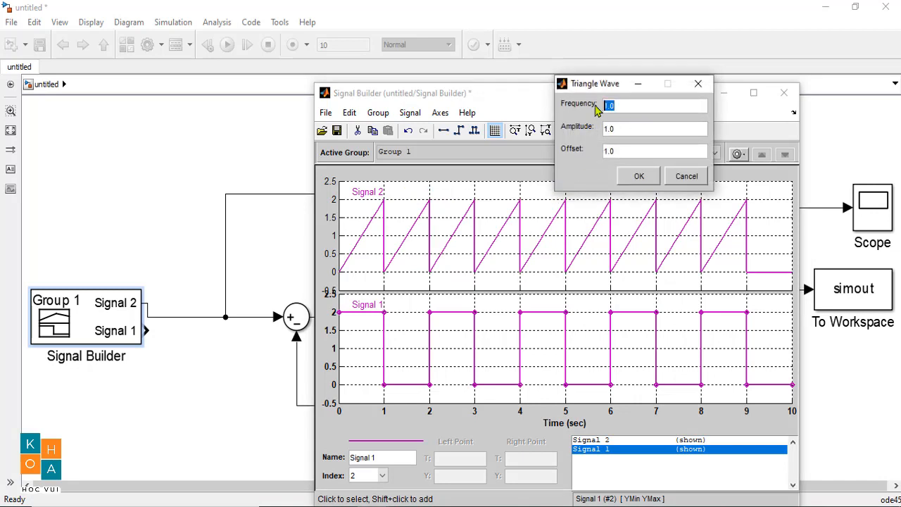
type("0.2")
left_click(639, 176)
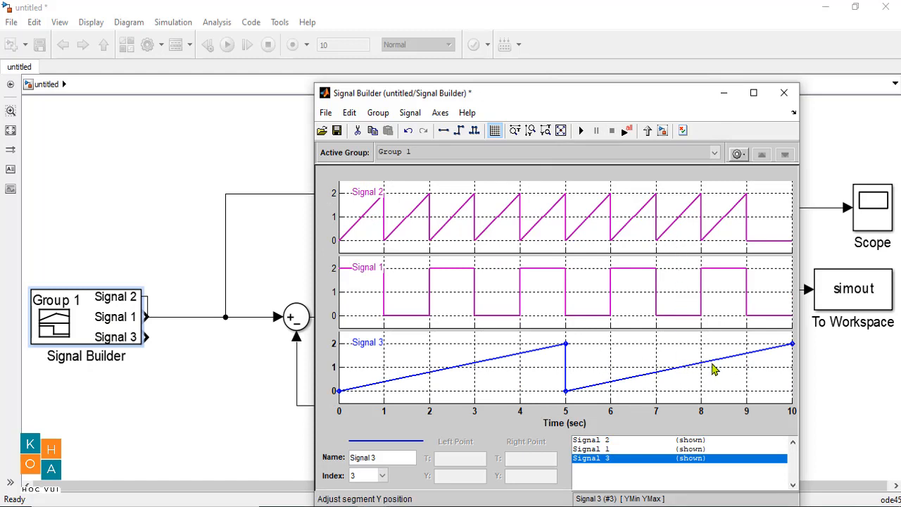
- Add another triangle wave signal with frequency 0.3 to the Signal Builder group
left_click(410, 114)
mouse_move(422, 130)
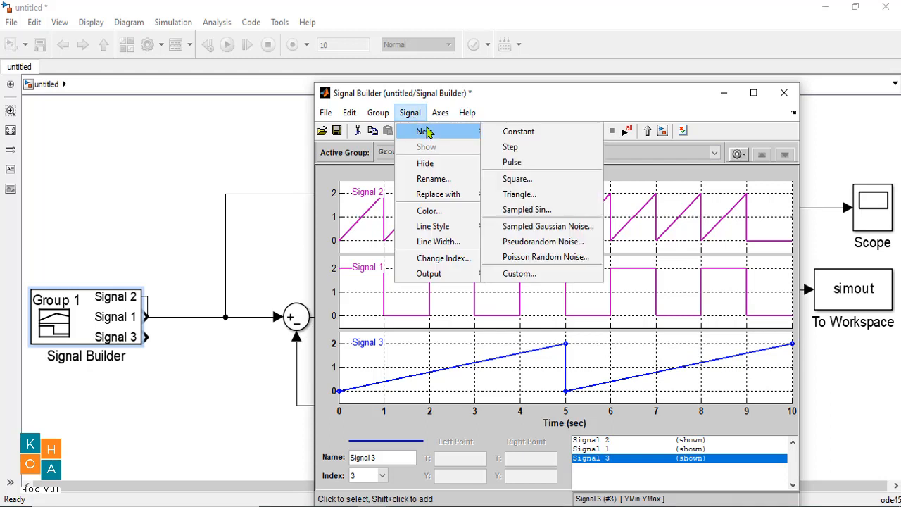
left_click(556, 195)
left_click_drag(631, 114, 598, 117)
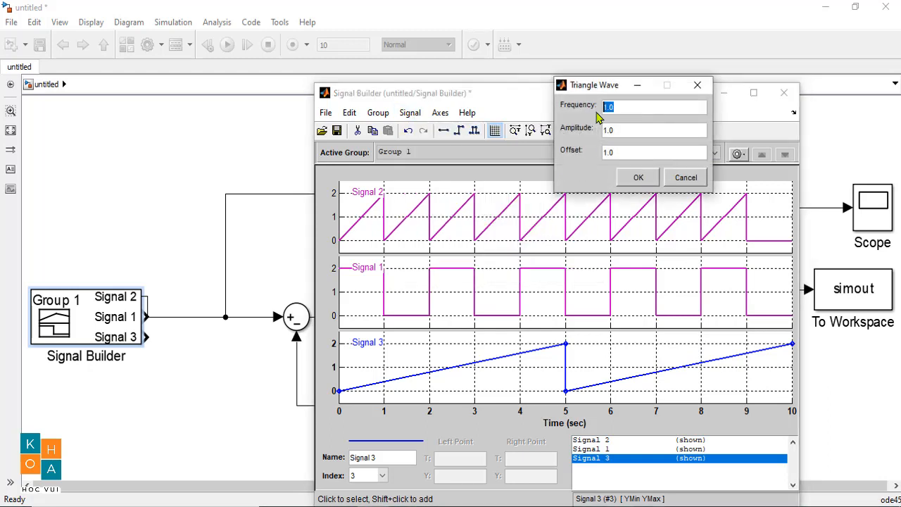
type("0.3")
left_click(638, 178)
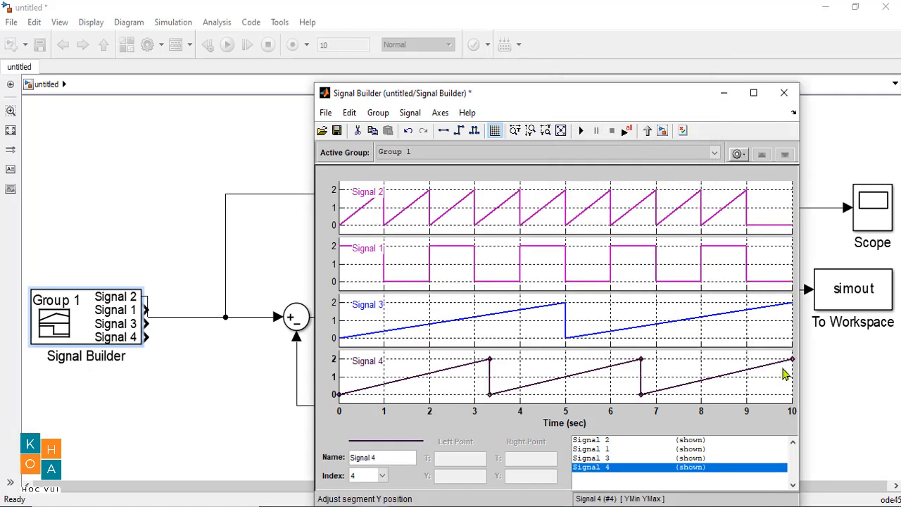
- Delete Signal 2, Signal 1 and Signal 3 from the group, keeping only Signal 4, and put the Signal Builder window away
right_click(545, 200)
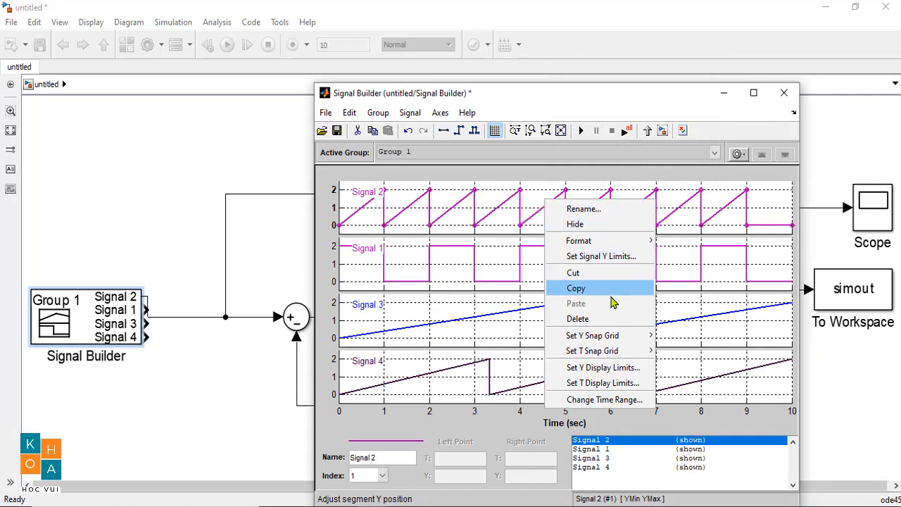
left_click(604, 318)
left_click(535, 301)
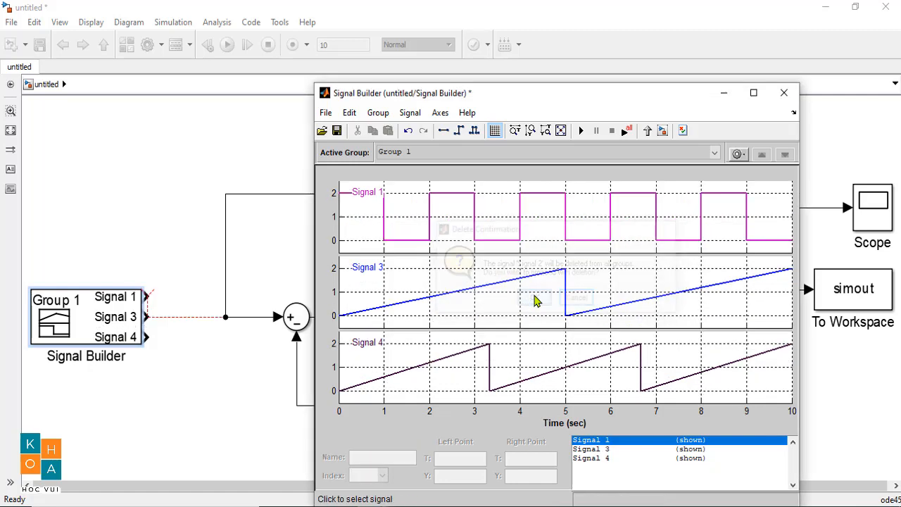
right_click(509, 219)
left_click(573, 335)
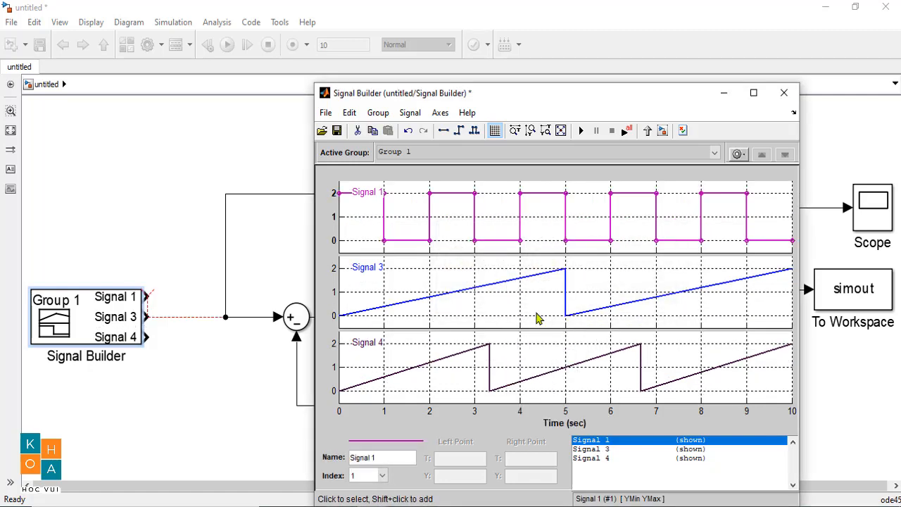
left_click(533, 300)
right_click(484, 259)
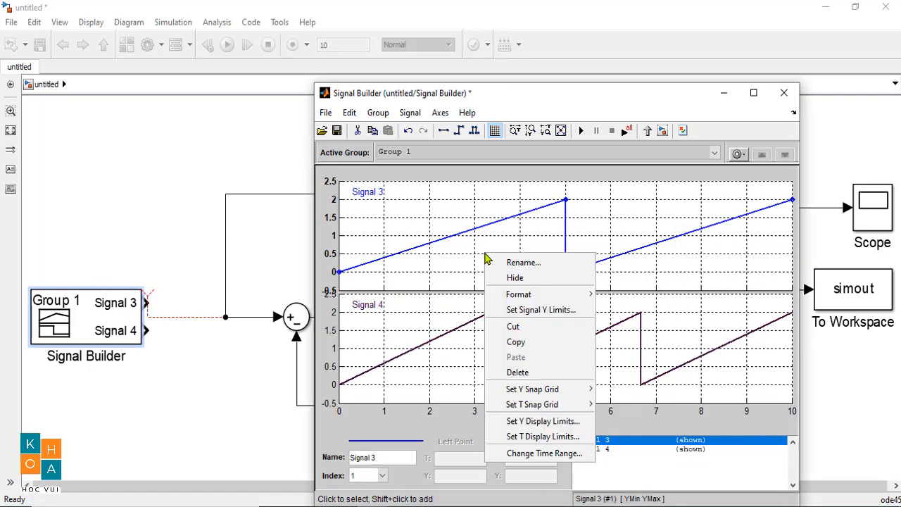
left_click(539, 371)
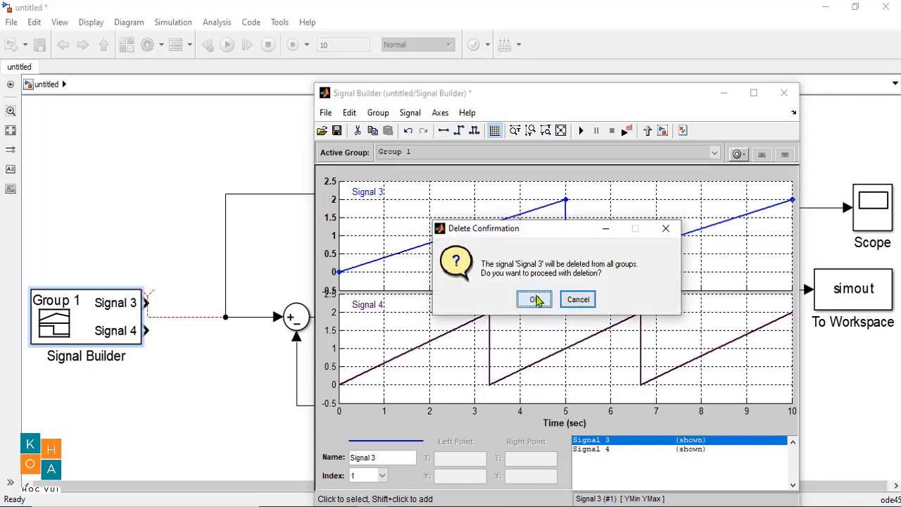
left_click(536, 300)
left_click(723, 93)
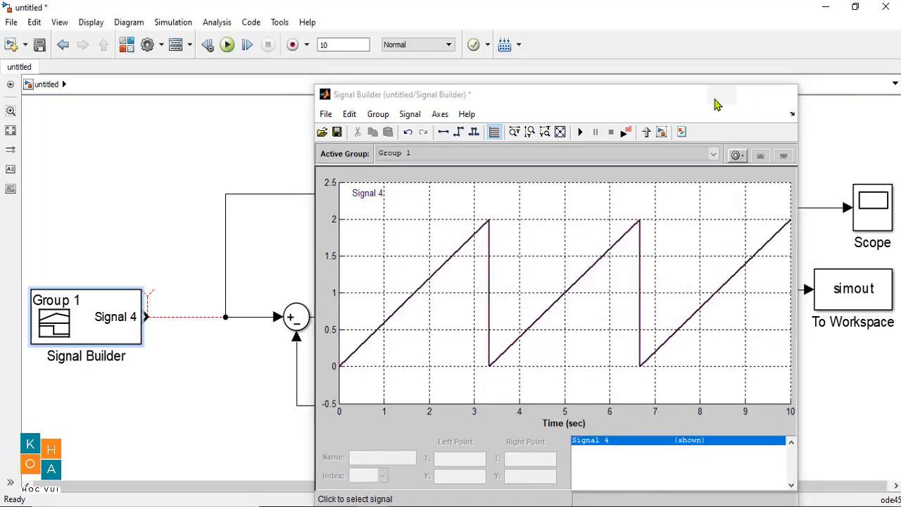
- Reconnect the reference line to the Signal 4 output and run the simulation to compare the slower sawtooth with the motor speed in the Scope
left_click_drag(150, 293, 146, 315)
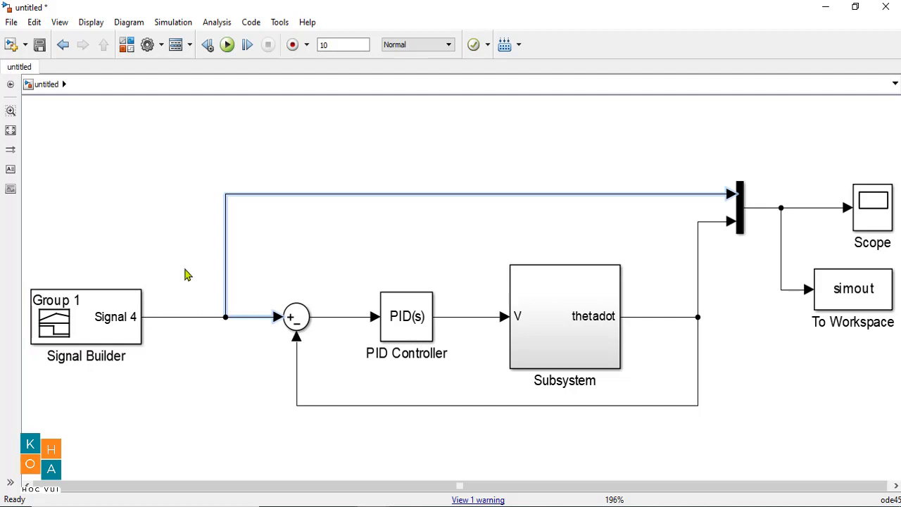
left_click(226, 44)
double_click(869, 230)
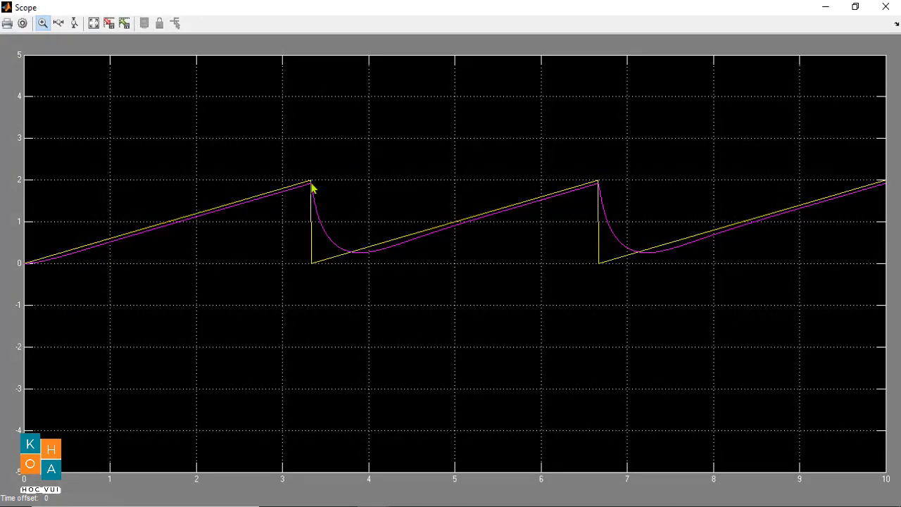
left_click(885, 6)
- Reopen the Signal Builder and add a square wave signal with frequency 0.2
double_click(91, 320)
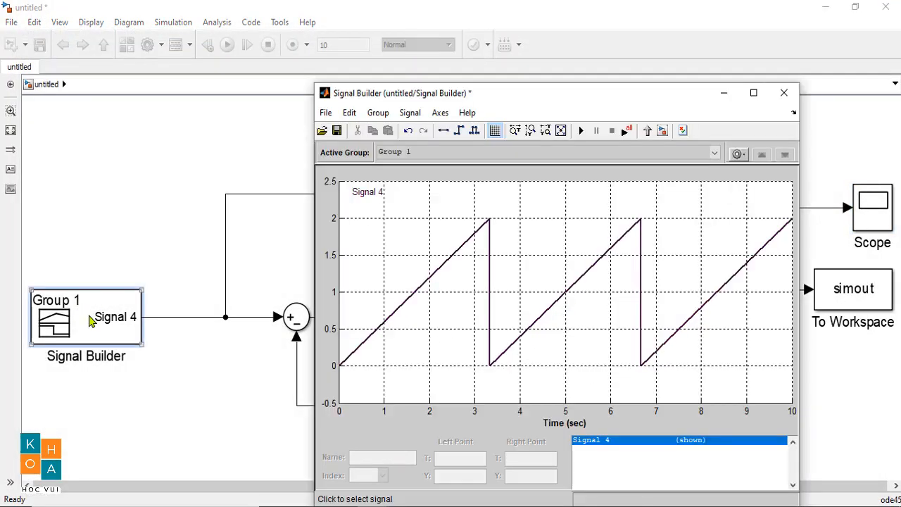
left_click(410, 113)
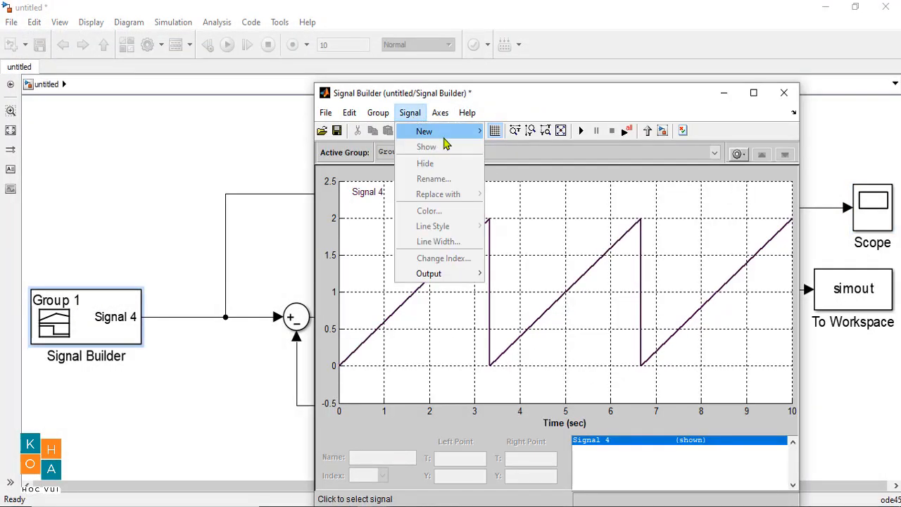
mouse_move(445, 135)
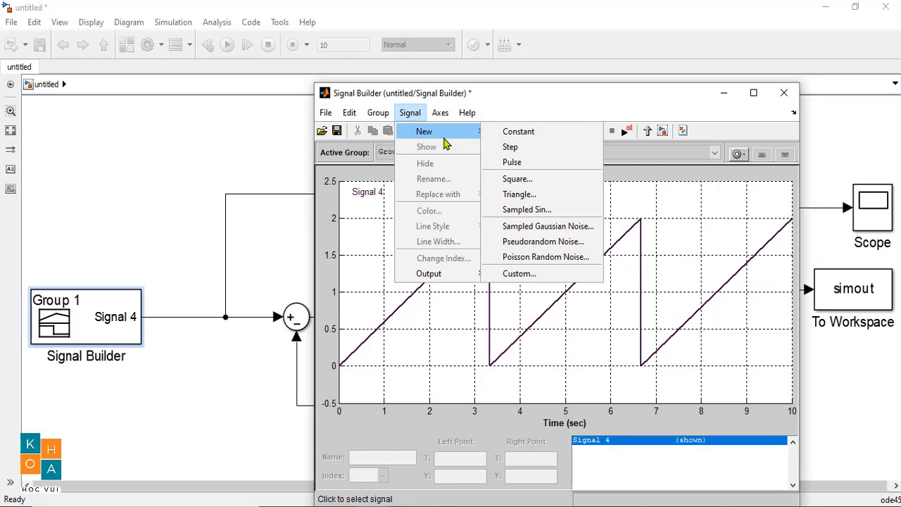
left_click(518, 179)
left_click_drag(607, 71, 573, 77)
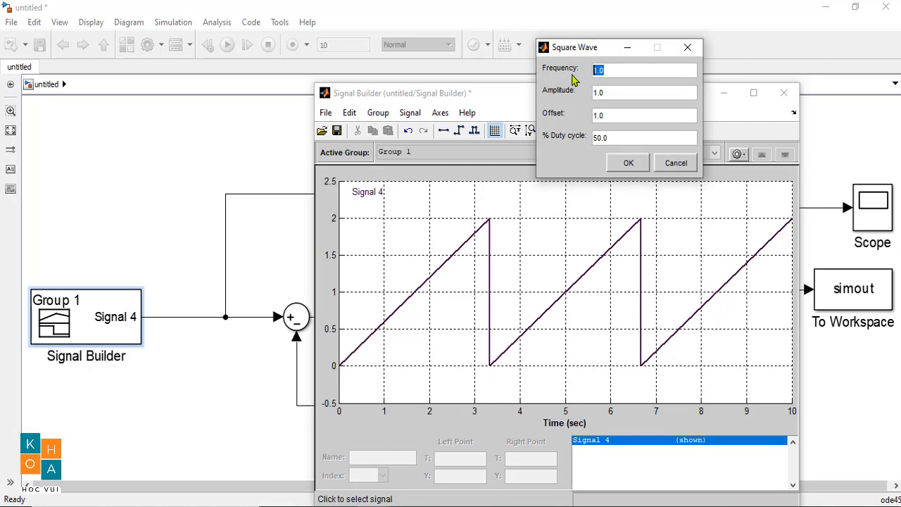
type("0.2")
left_click(624, 163)
- Delete the sawtooth Signal 4 from the Signal Builder and reconnect the reference line to the square wave output
right_click(673, 218)
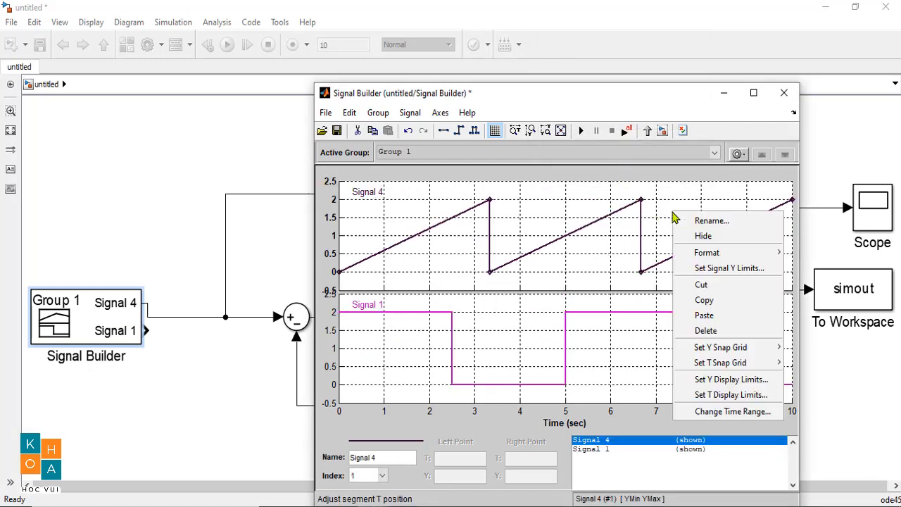
left_click(729, 331)
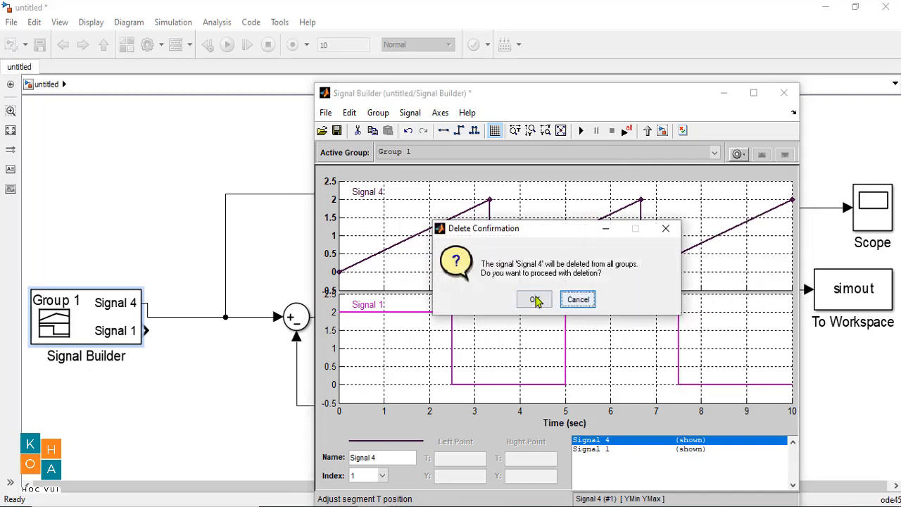
left_click(535, 300)
left_click(784, 92)
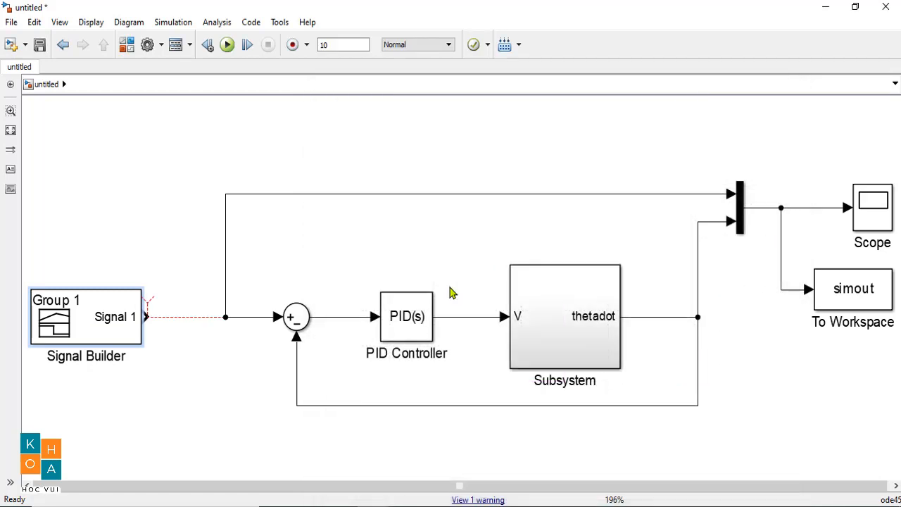
left_click_drag(147, 302, 145, 317)
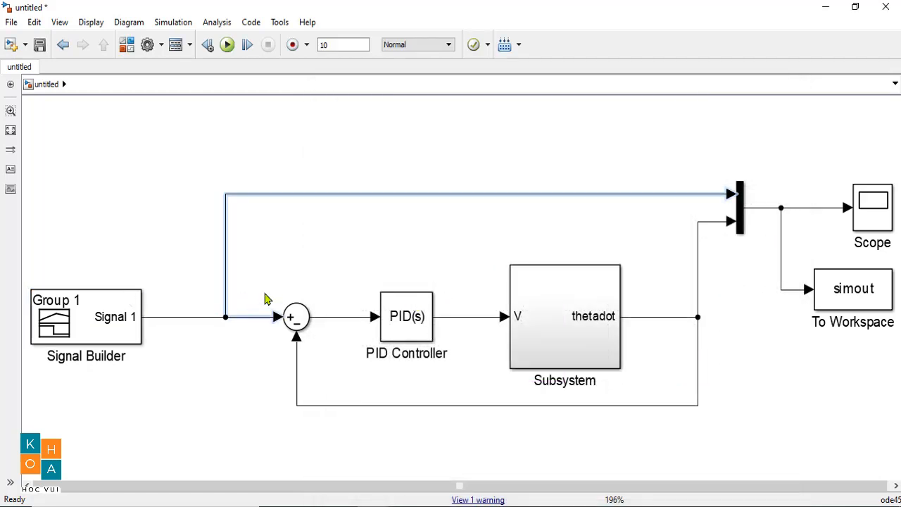
- Run the simulation and compare the square wave reference with the motor speed response in the autoscaled Scope
left_click(226, 45)
left_click(872, 223)
double_click(872, 223)
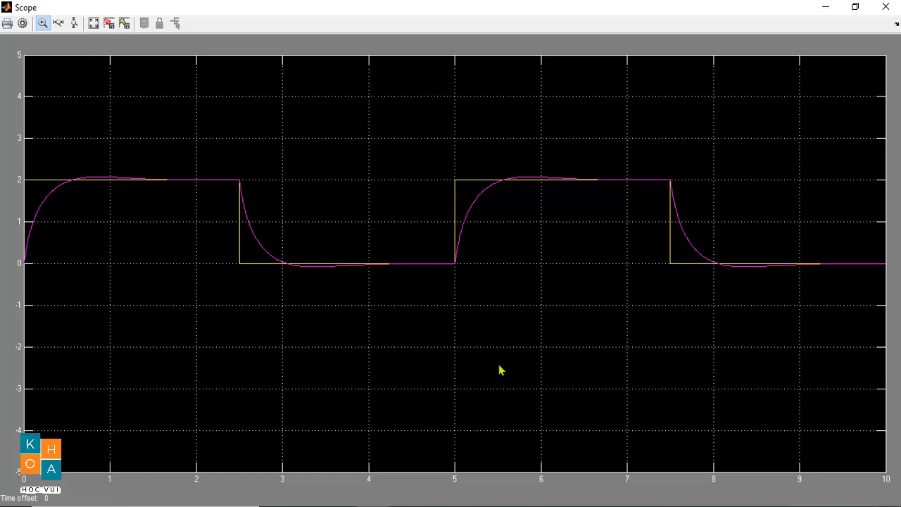
left_click(93, 24)
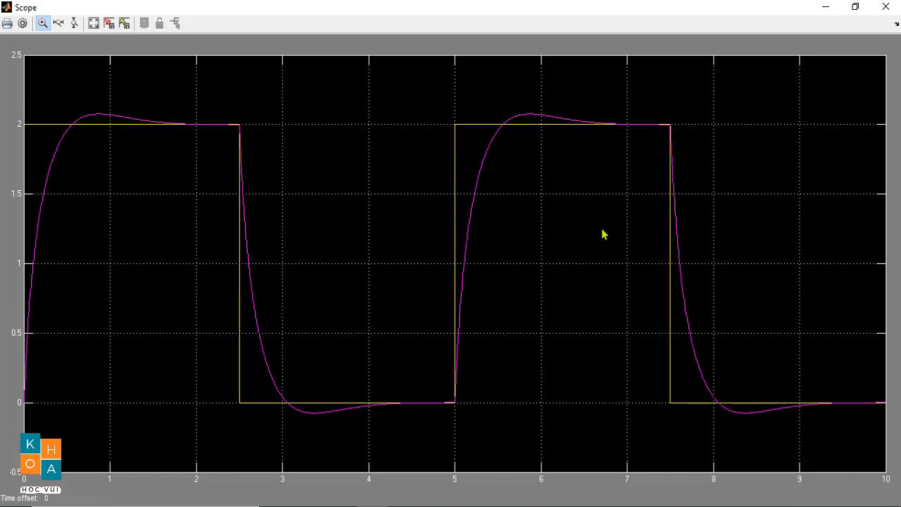
left_click(885, 7)
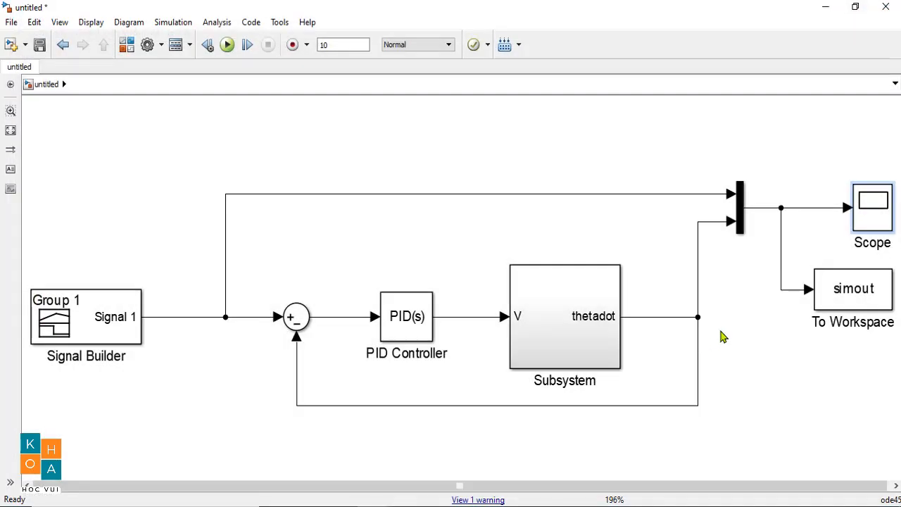
left_click(782, 342)
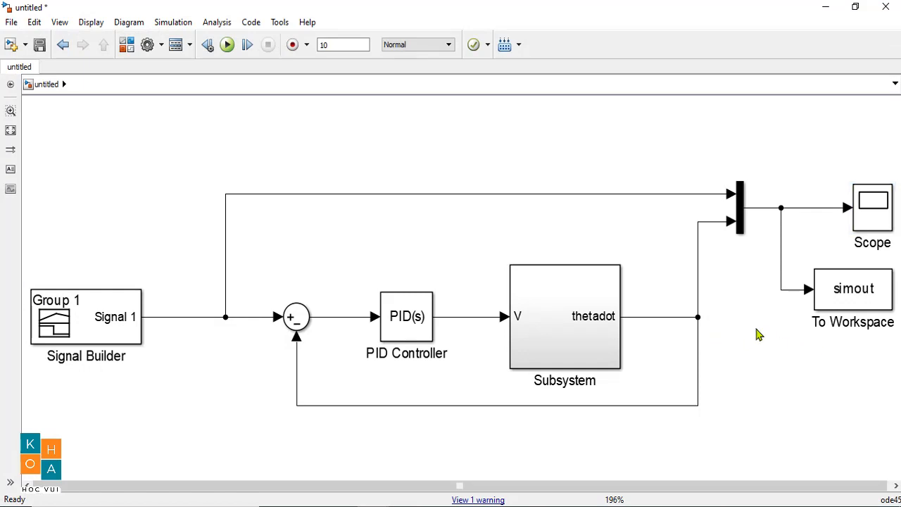
scroll(758, 334, "down", 1)
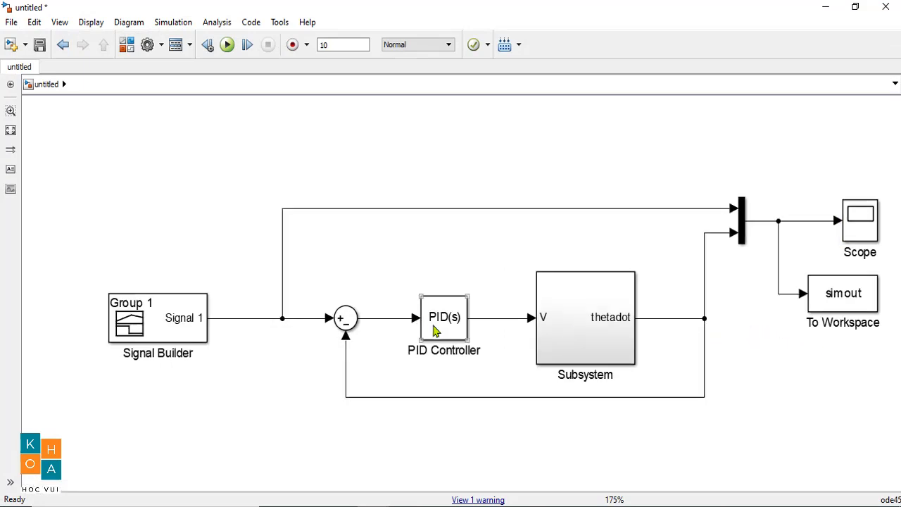